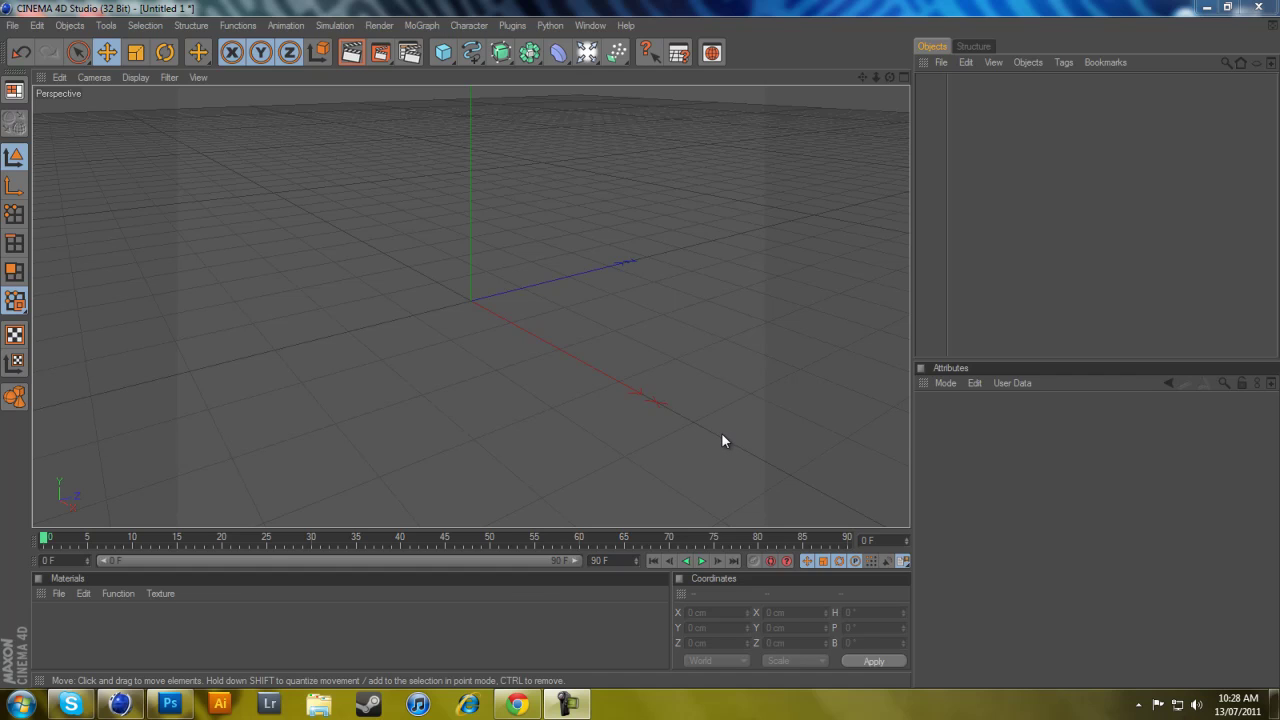
- Add a Text spline to the scene, then delete it again
{"action": "left_click", "coordinate": [468, 56]}
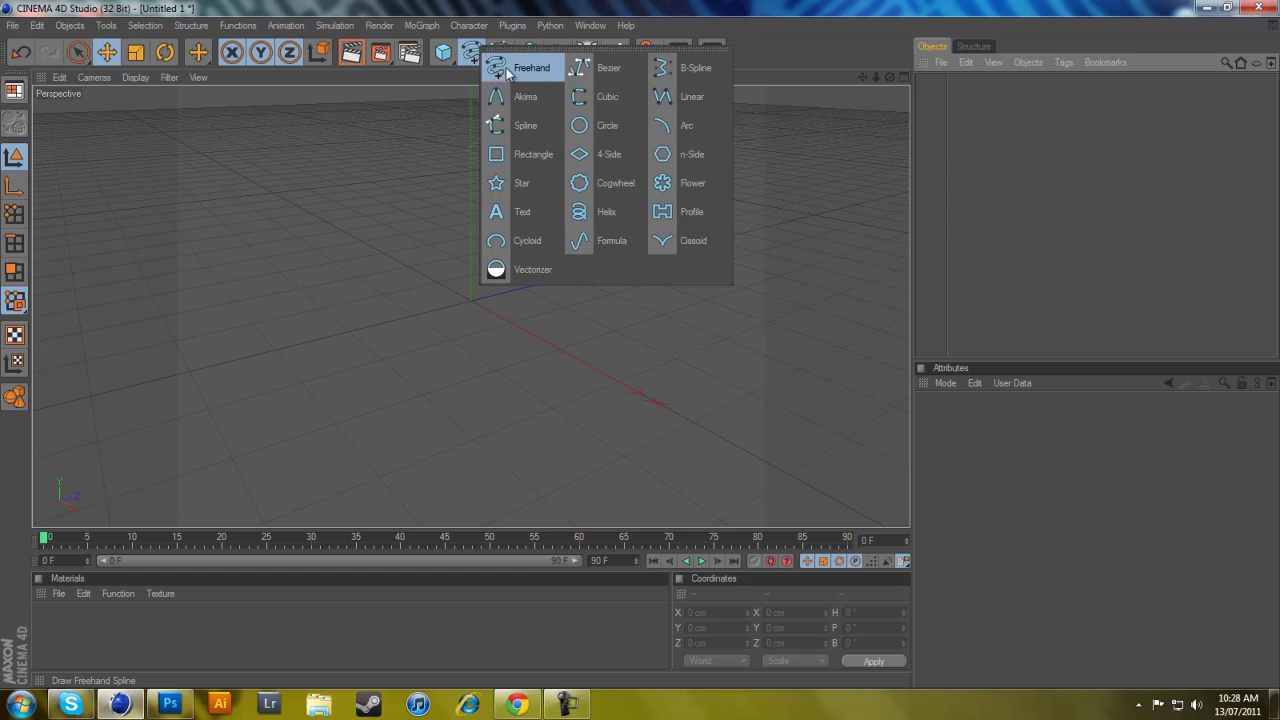
{"action": "left_click", "coordinate": [528, 211]}
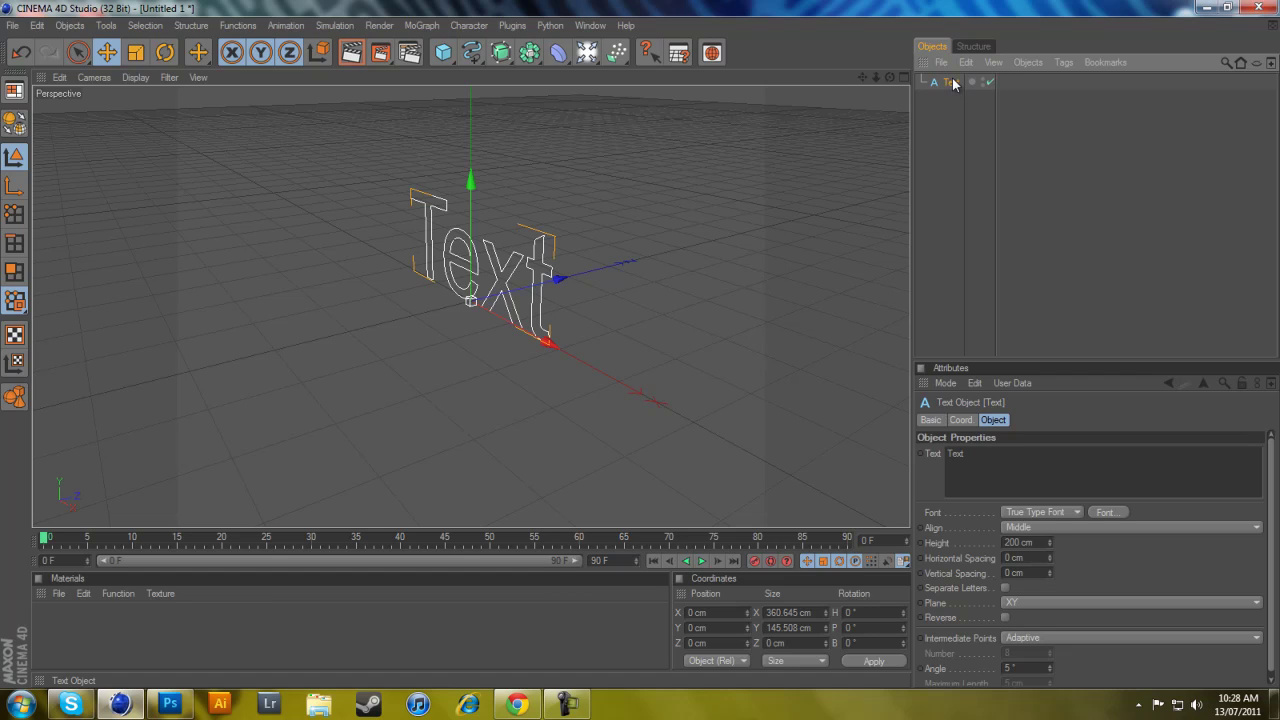
{"action": "key", "text": "Delete"}
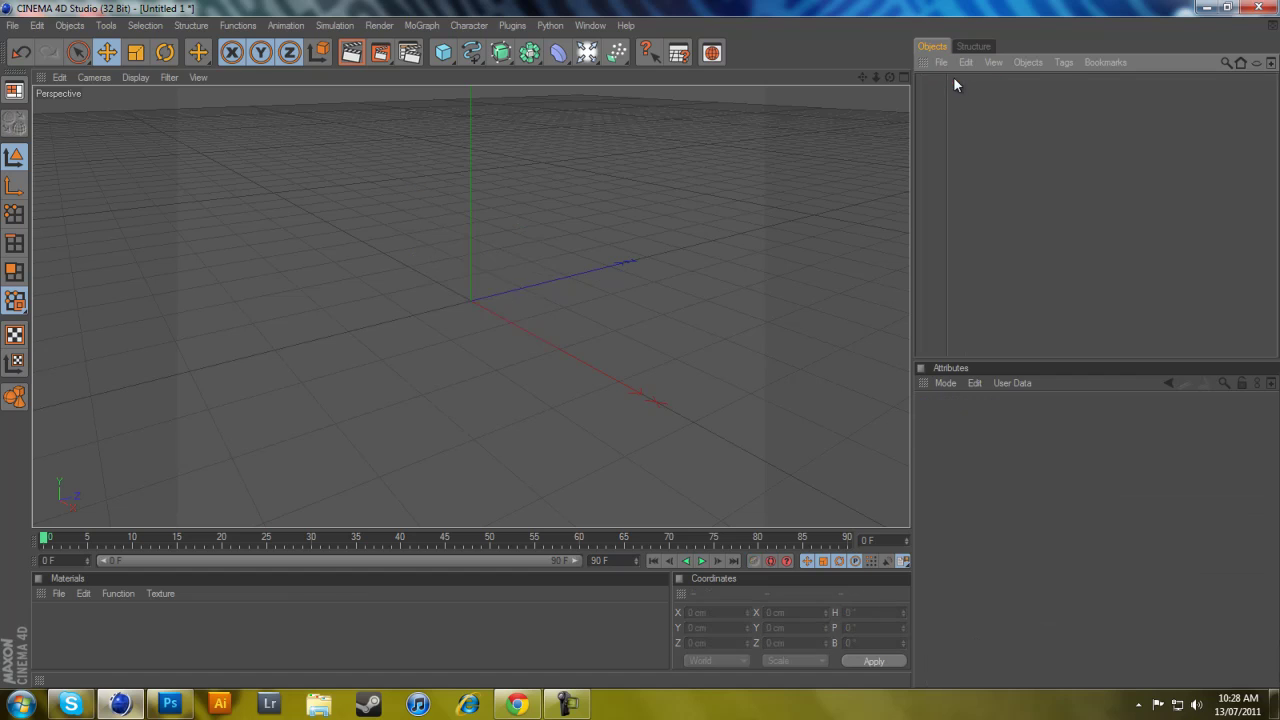
- Add a MoText object and replace its default text with 'TensionN xx'
{"action": "left_click", "coordinate": [421, 25]}
{"action": "left_click", "coordinate": [436, 199]}
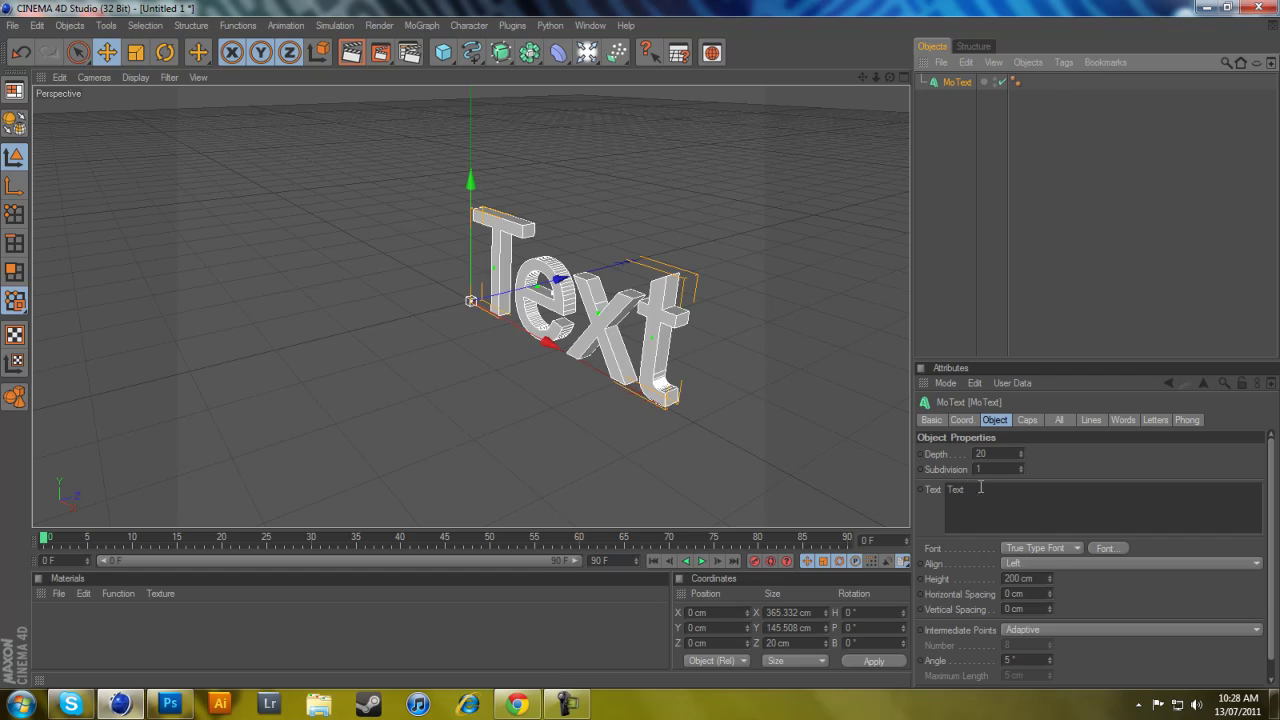
{"action": "left_click", "coordinate": [832, 181]}
{"action": "left_click_drag", "start_coordinate": [981, 490], "coordinate": [915, 488]}
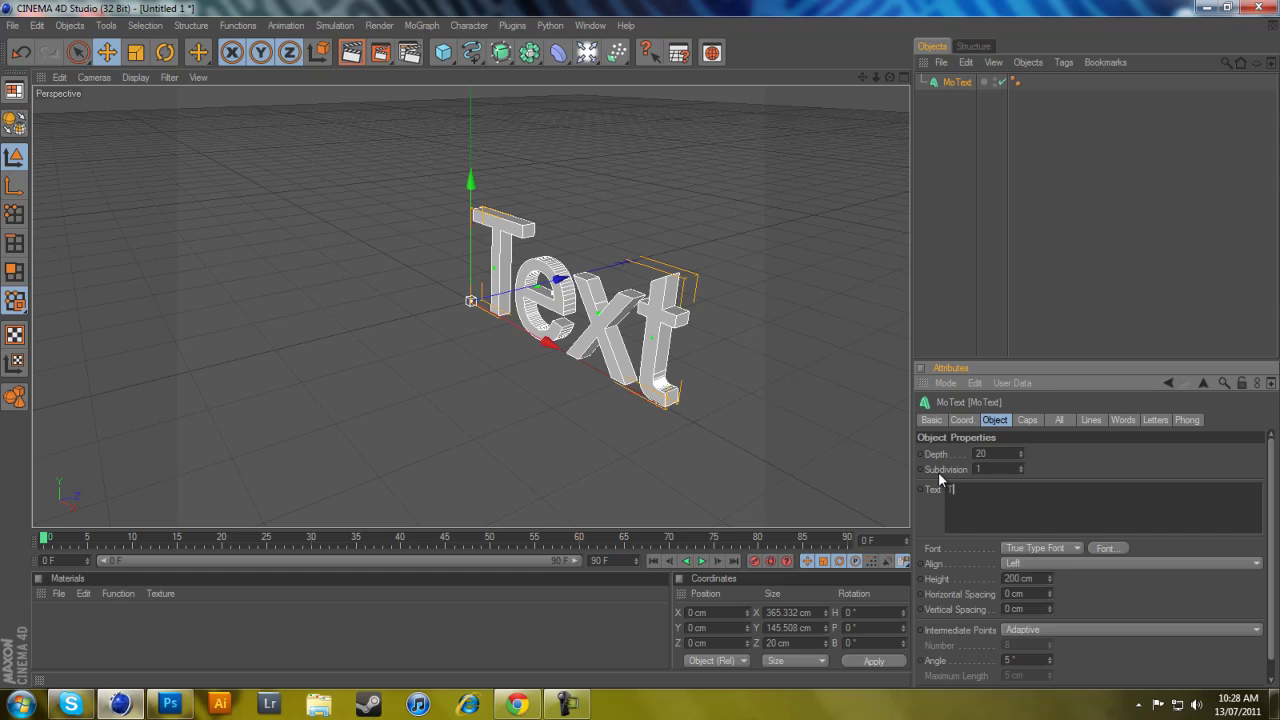
{"action": "type", "text": "TensionN xx"}
{"action": "left_click", "coordinate": [1036, 451]}
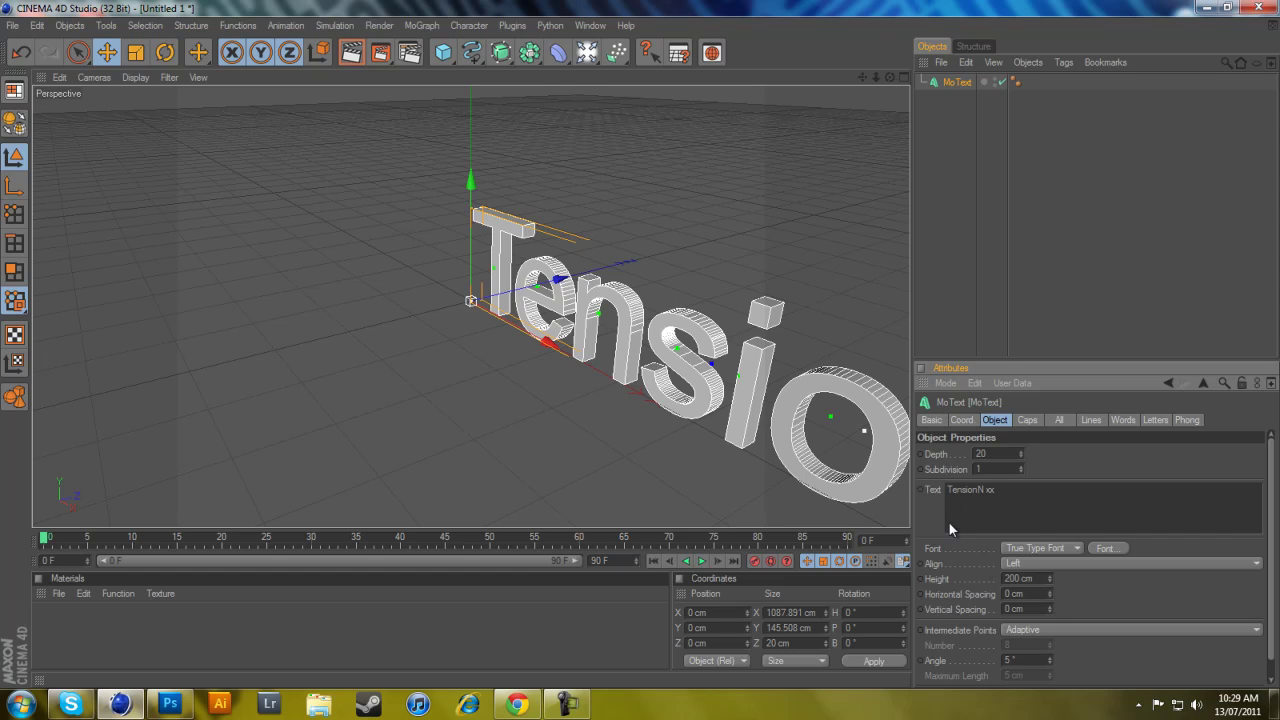
- Set the MoText alignment to Middle and Depth to 50, then view it front-on
{"action": "left_click", "coordinate": [1023, 564]}
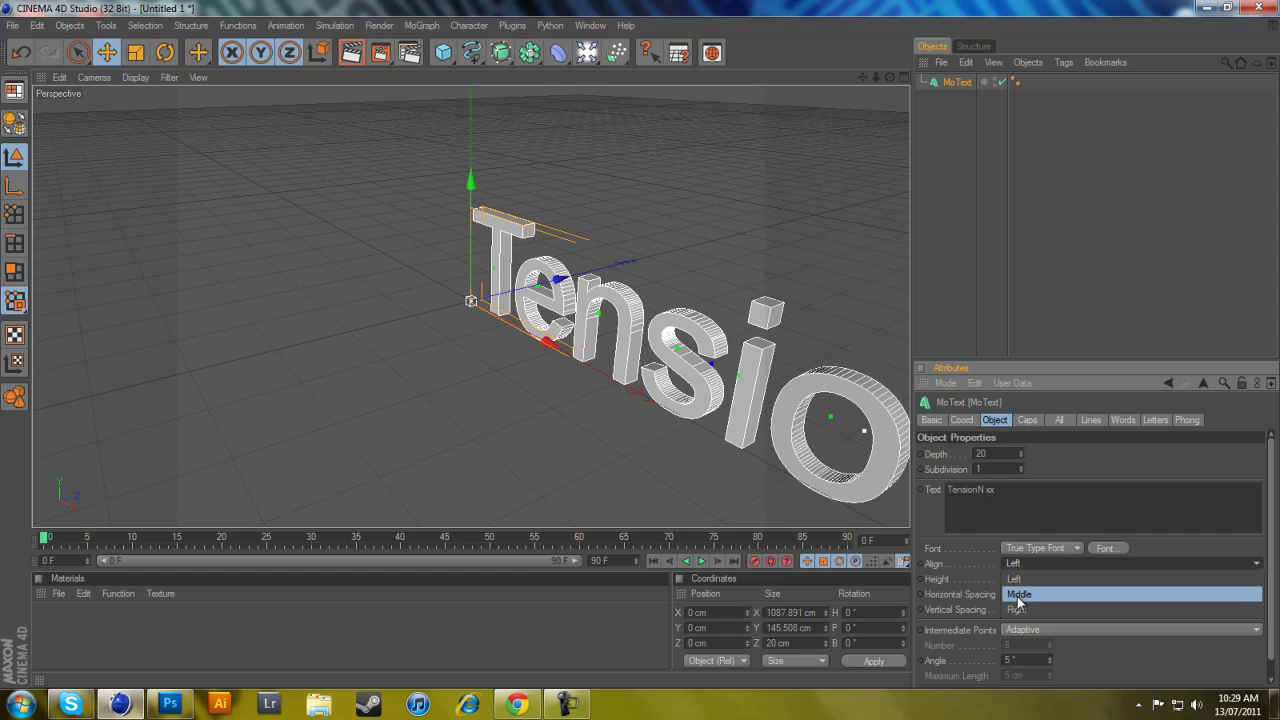
{"action": "left_click", "coordinate": [1017, 596]}
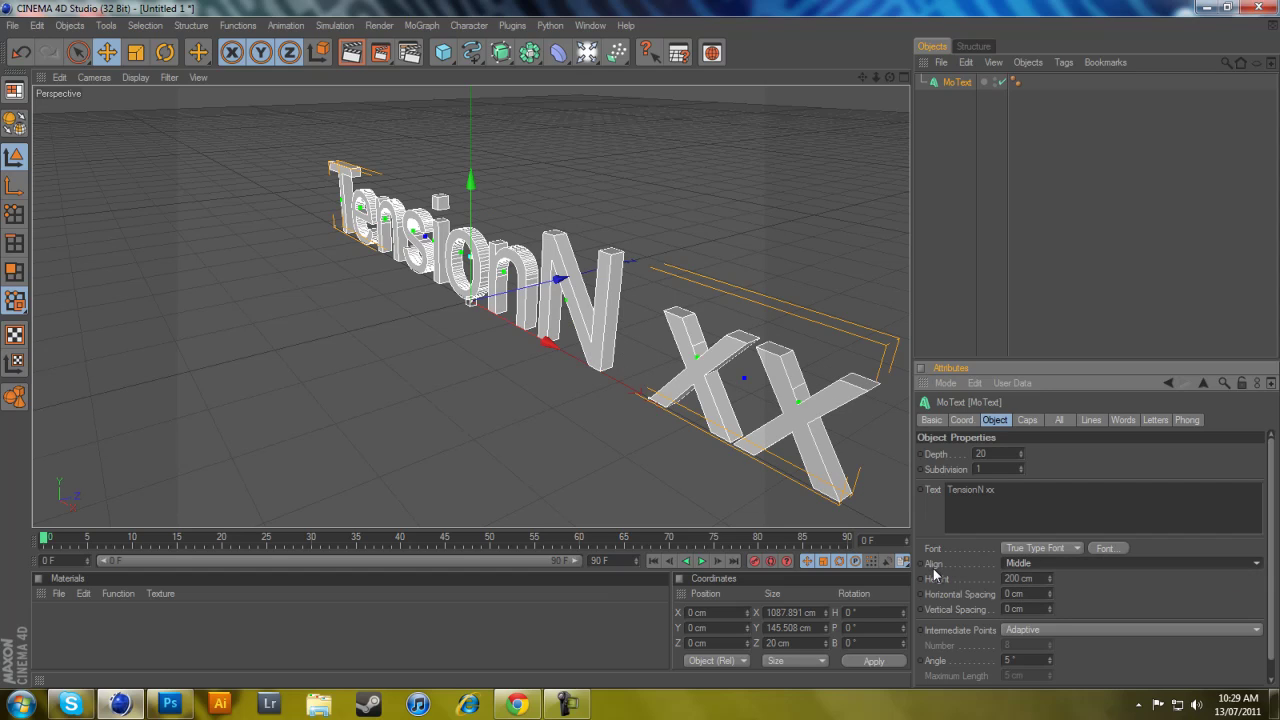
{"action": "left_click", "coordinate": [1012, 565]}
{"action": "left_click", "coordinate": [1013, 566]}
{"action": "left_click", "coordinate": [979, 454]}
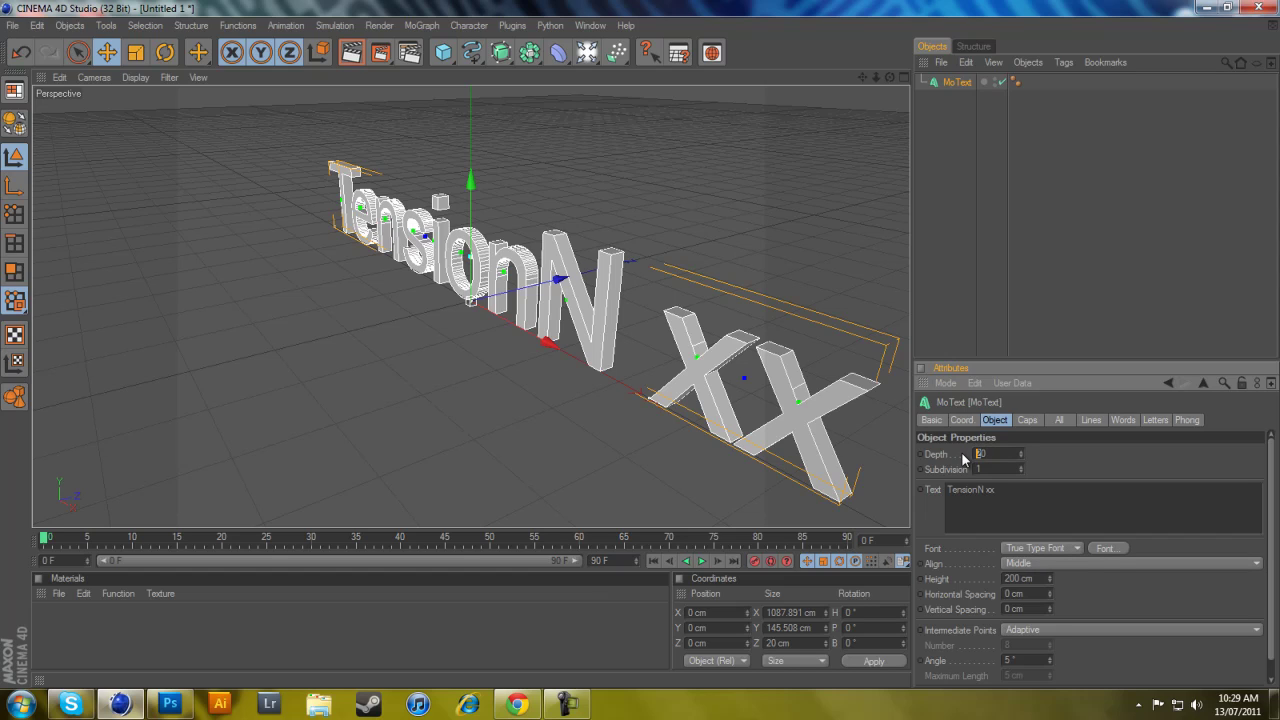
{"action": "type", "text": "50"}
{"action": "key", "text": "Return"}
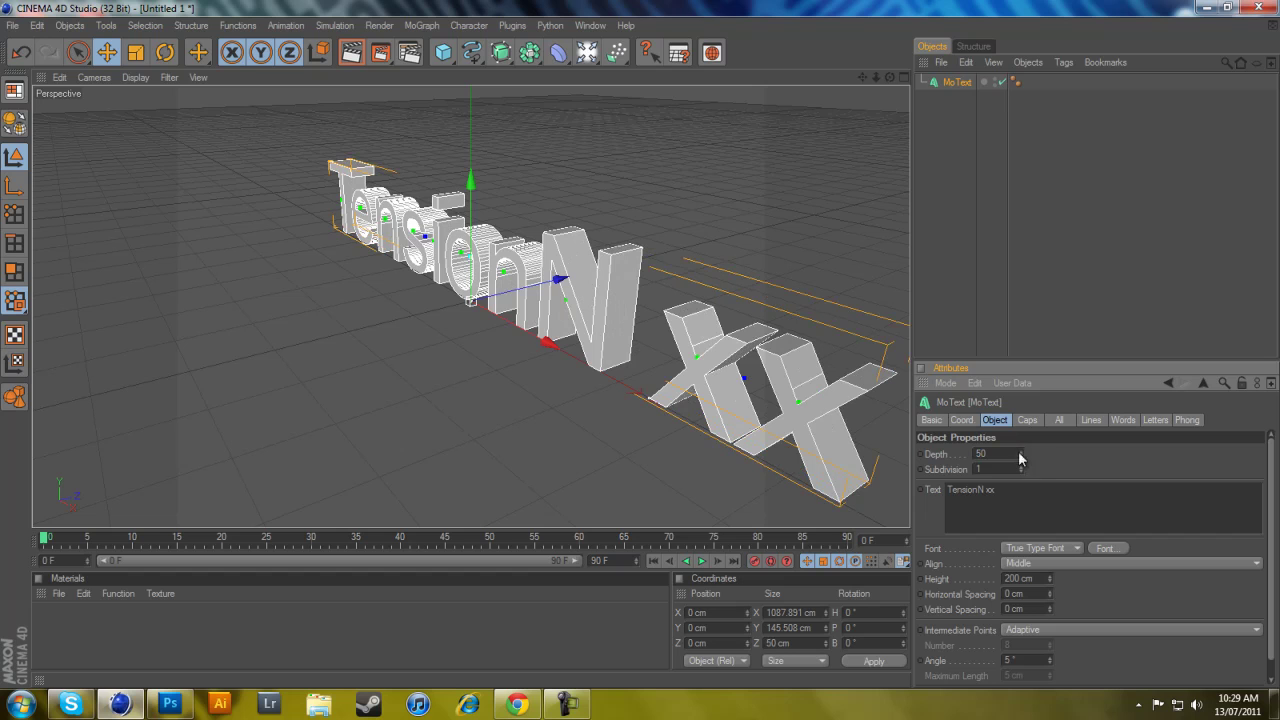
{"action": "left_click_drag", "start_coordinate": [891, 74], "coordinate": [642, 346]}
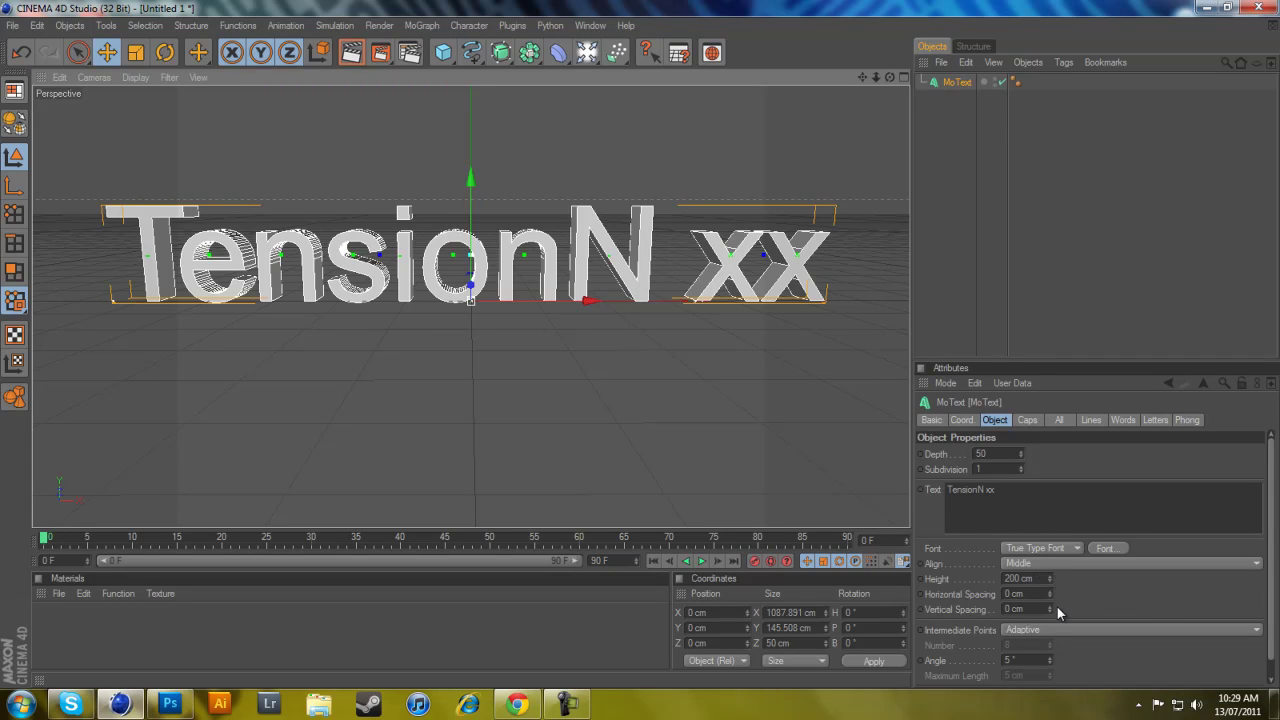
- Load the C4D Materials preset file into the Material Manager via Load Materials
{"action": "left_click", "coordinate": [58, 594]}
{"action": "left_click", "coordinate": [120, 485]}
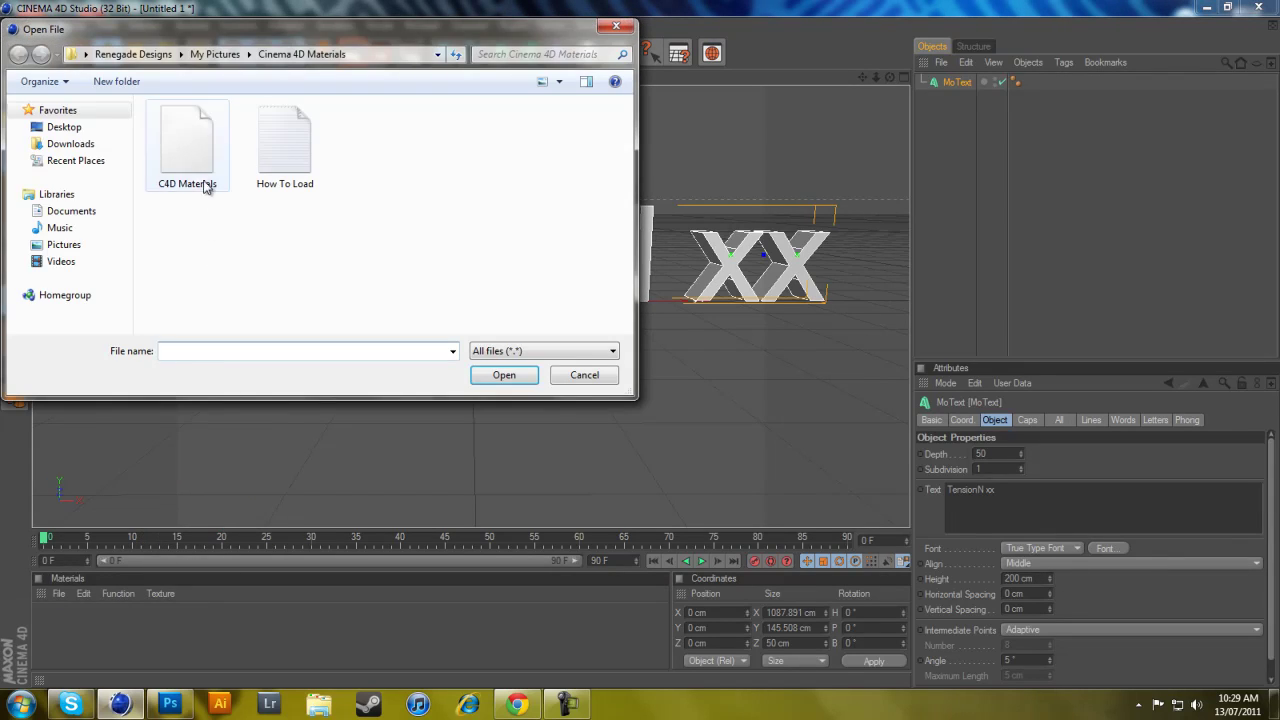
{"action": "left_click", "coordinate": [200, 165]}
{"action": "left_click", "coordinate": [500, 376]}
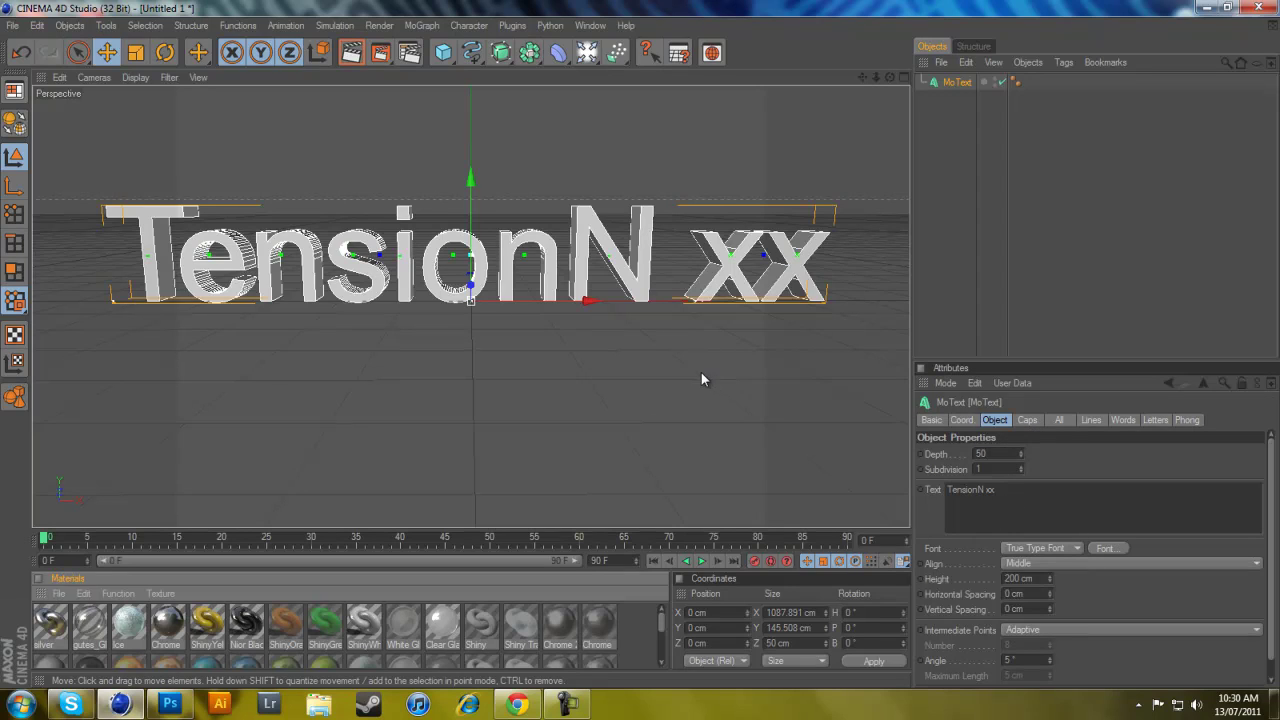
- Change the MoText font to Slant and render a preview of the active view
{"action": "left_click", "coordinate": [1093, 552]}
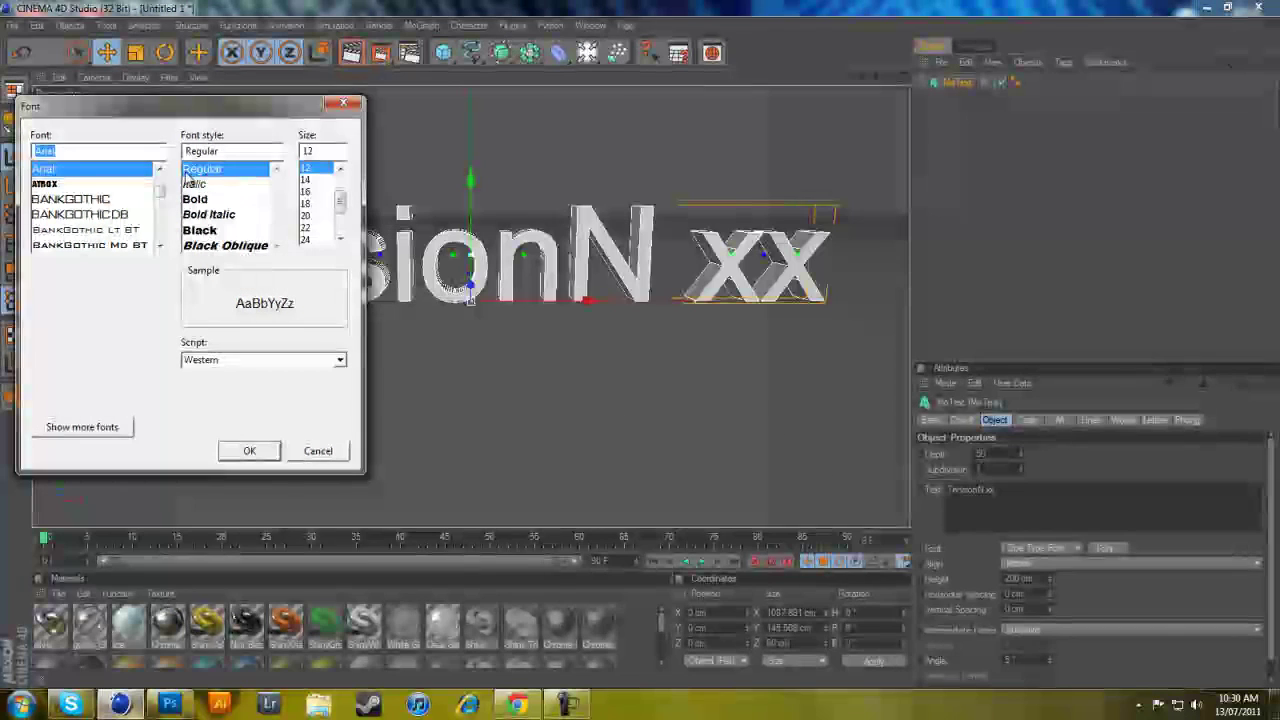
{"action": "left_click_drag", "start_coordinate": [165, 190], "coordinate": [157, 231]}
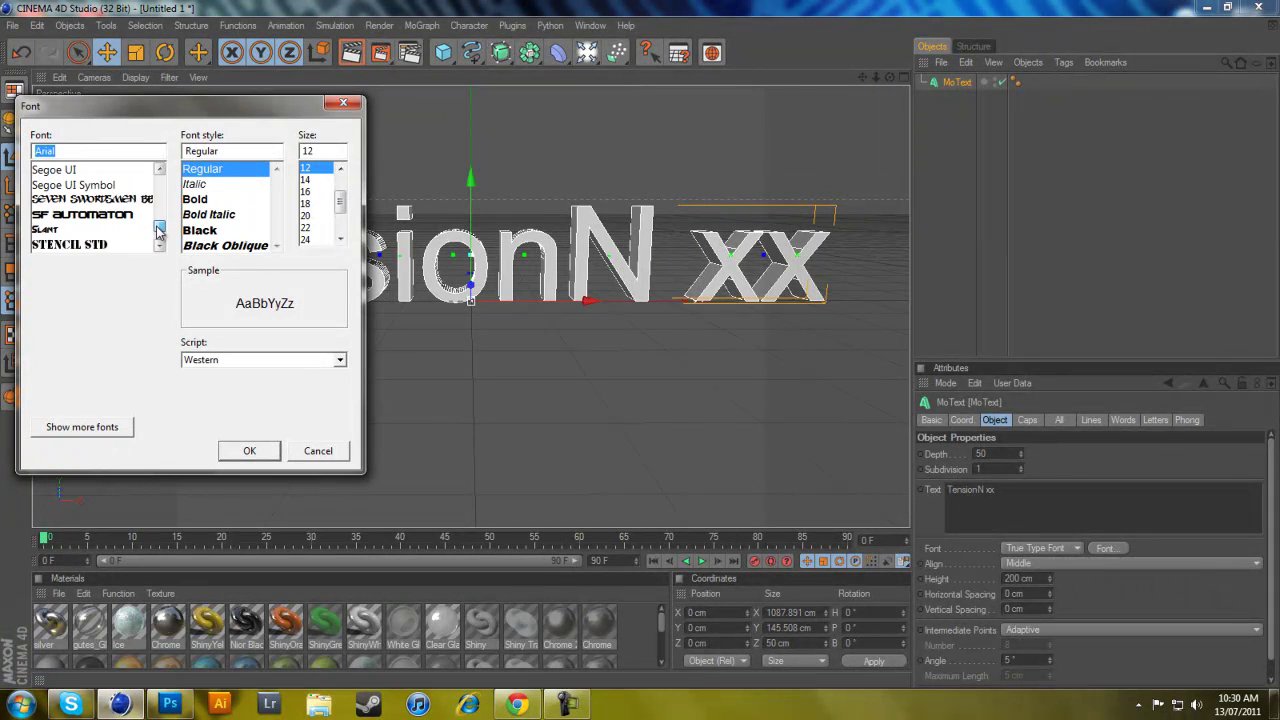
{"action": "left_click", "coordinate": [80, 229]}
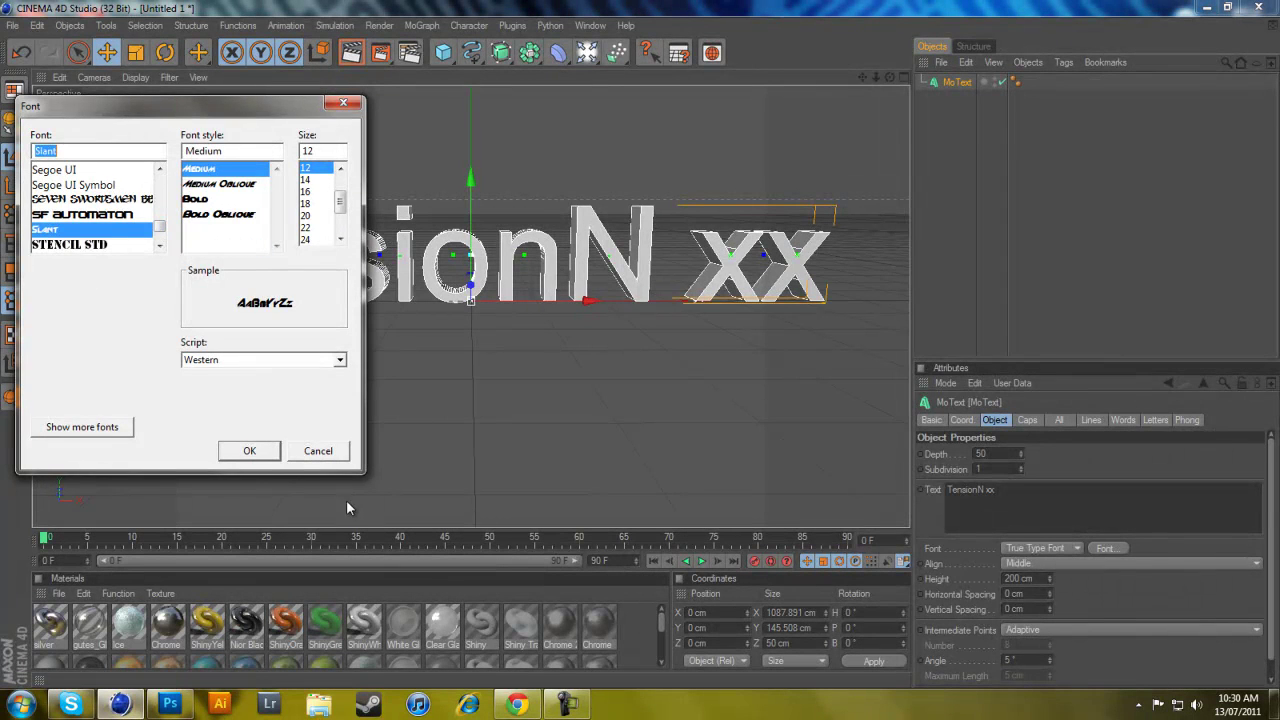
{"action": "left_click", "coordinate": [258, 452]}
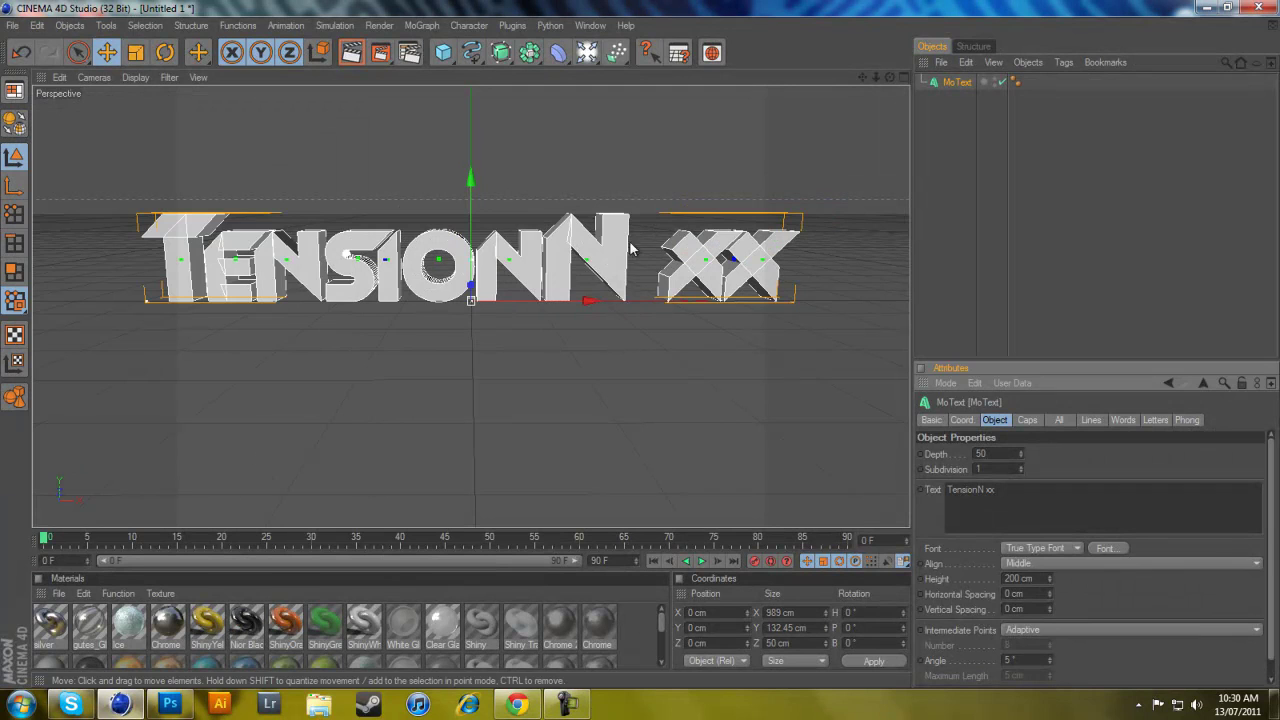
{"action": "left_click", "coordinate": [352, 54]}
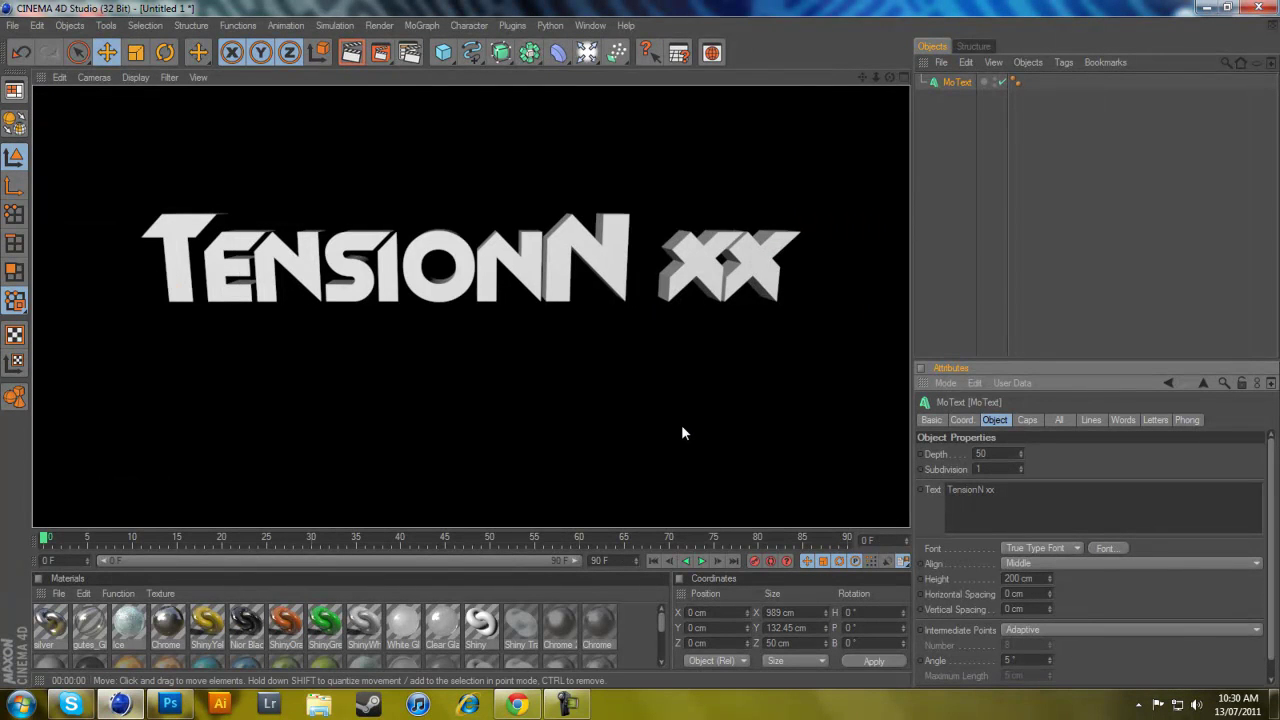
- Return to the editor, select the MoText and orbit back to a front view
{"action": "left_click", "coordinate": [678, 433]}
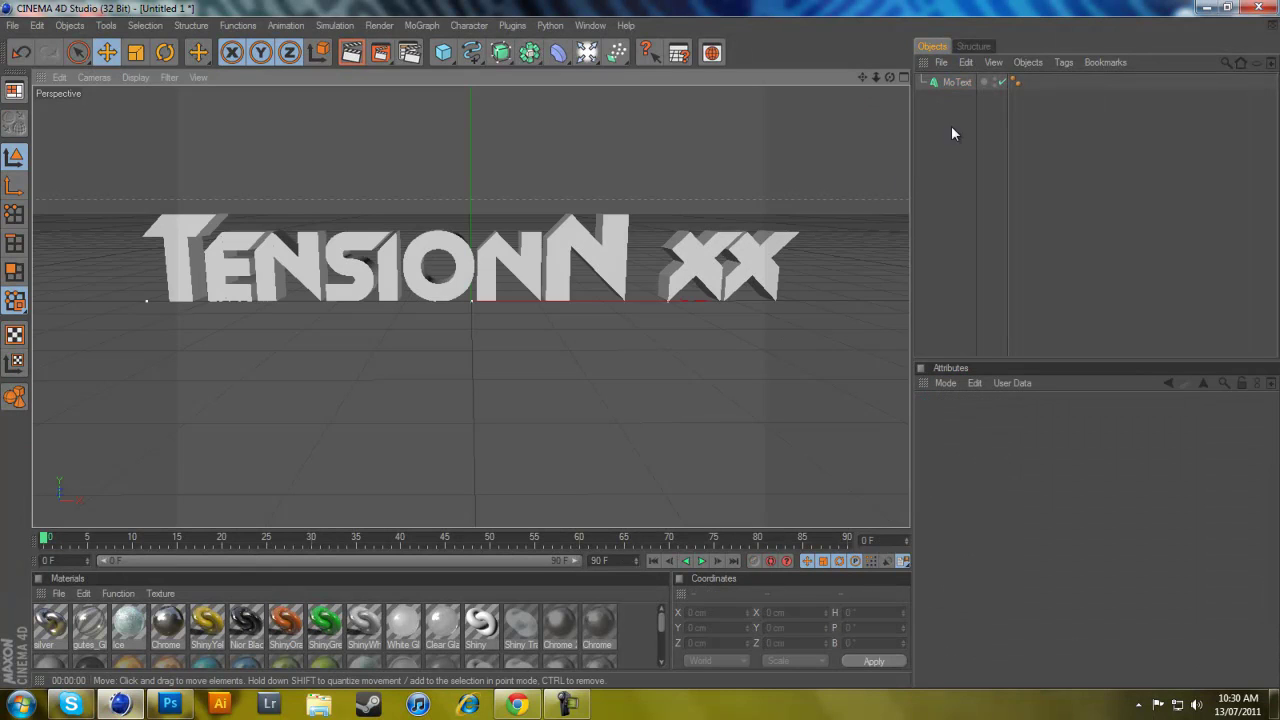
{"action": "left_click", "coordinate": [955, 82]}
{"action": "left_click", "coordinate": [955, 176]}
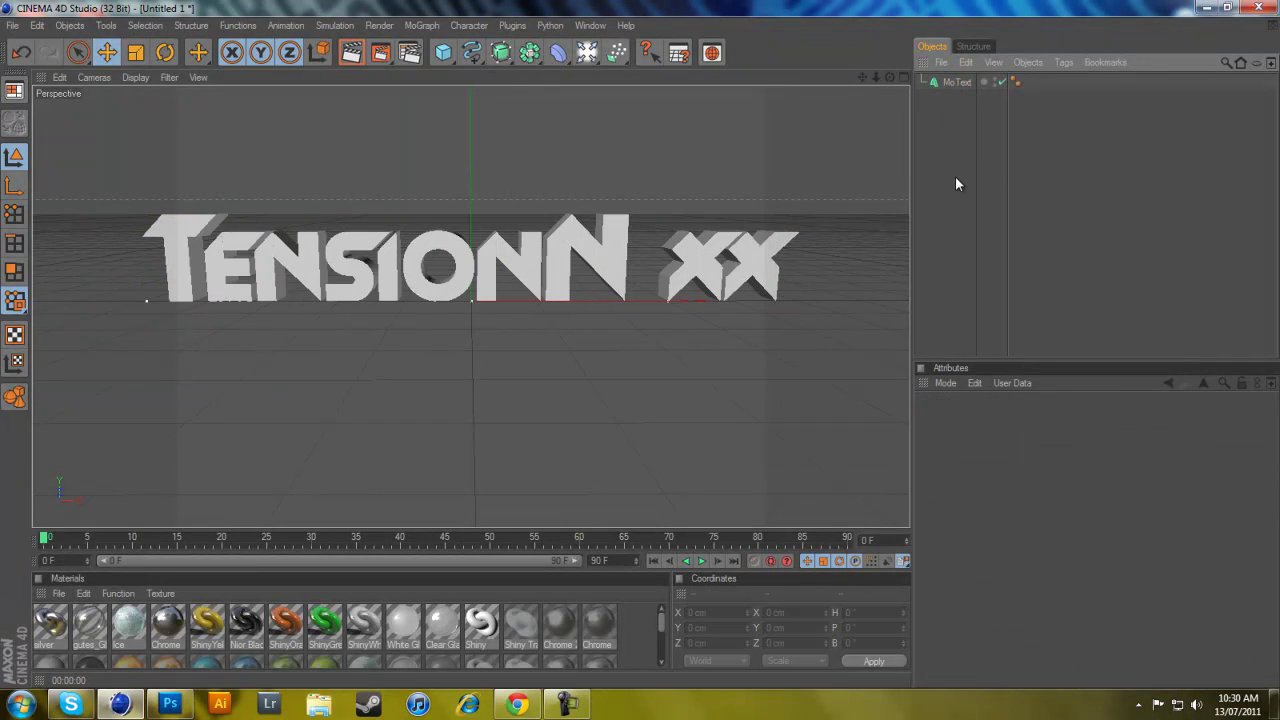
{"action": "mouse_move", "coordinate": [661, 615]}
{"action": "left_mouse_down"}
{"action": "mouse_move", "coordinate": [659, 657]}
{"action": "mouse_move", "coordinate": [665, 619]}
{"action": "left_mouse_up"}
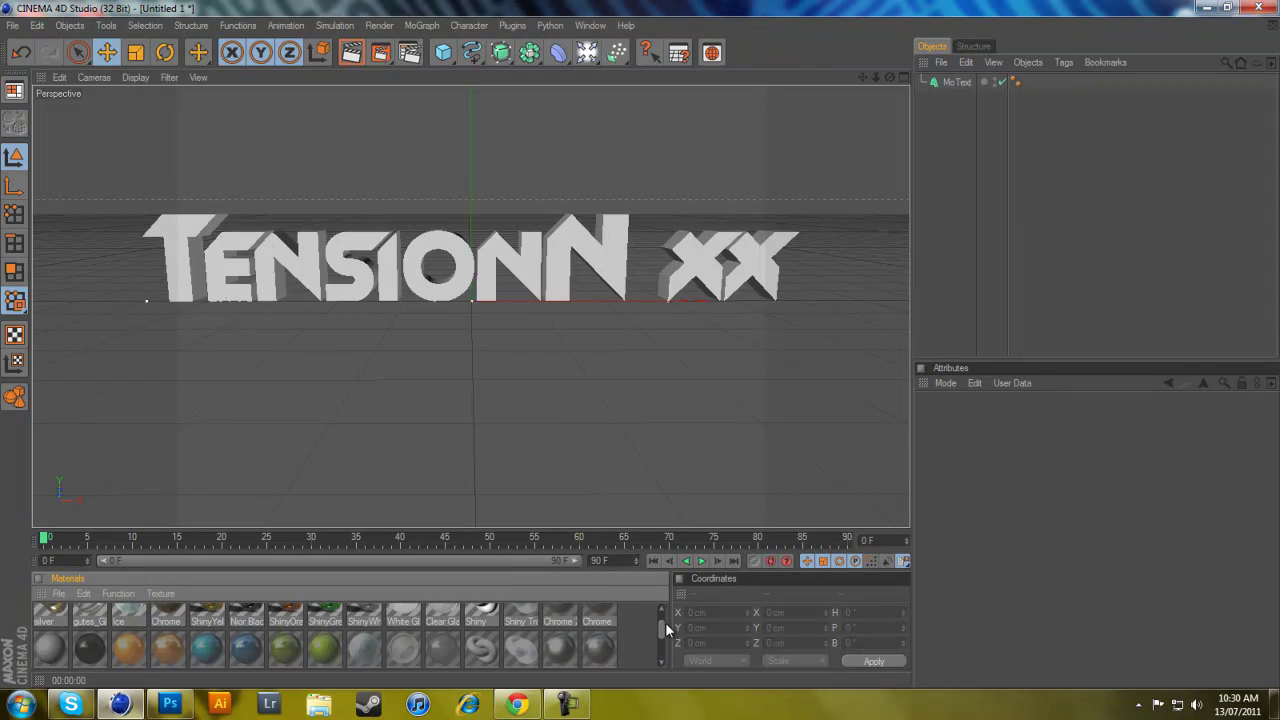
{"action": "left_click", "coordinate": [957, 82]}
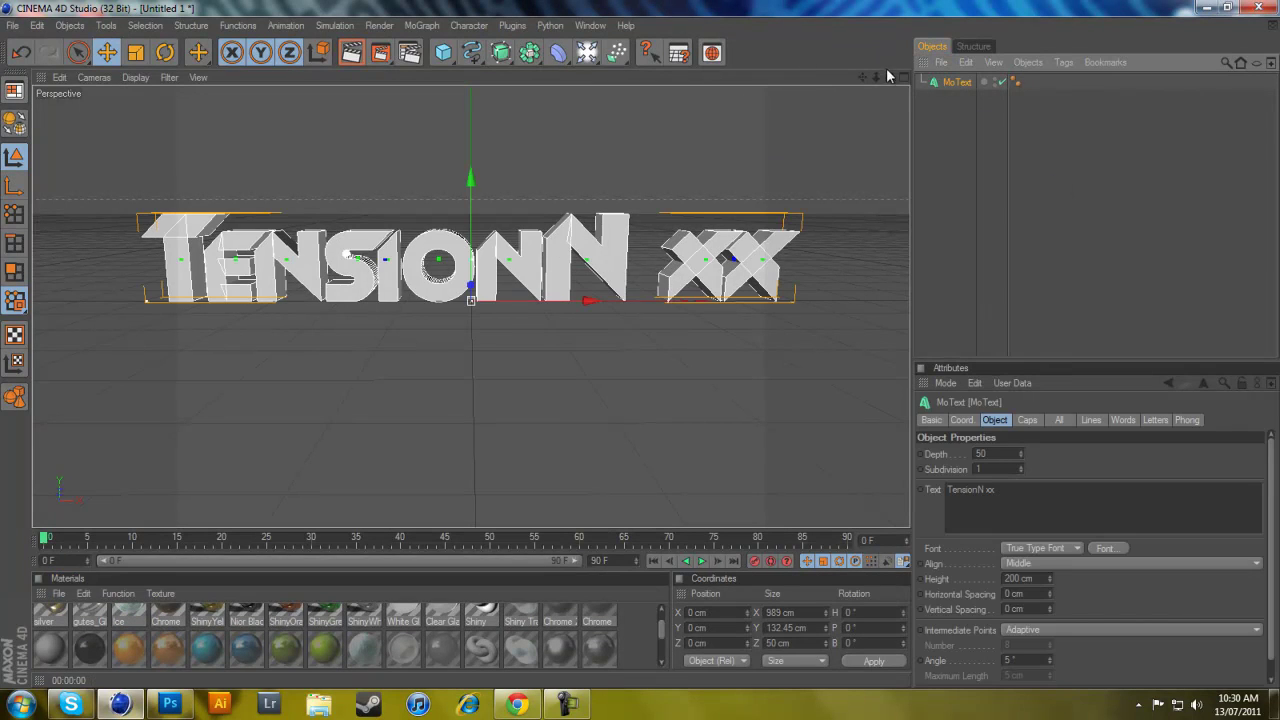
{"action": "left_click_drag", "start_coordinate": [889, 77], "coordinate": [655, 352]}
{"action": "mouse_move", "coordinate": [646, 352]}
{"action": "left_mouse_down", "text": "alt"}
{"action": "mouse_move", "coordinate": [655, 336]}
{"action": "mouse_move", "coordinate": [611, 332]}
{"action": "mouse_move", "coordinate": [632, 345]}
{"action": "left_mouse_up", "text": "alt"}
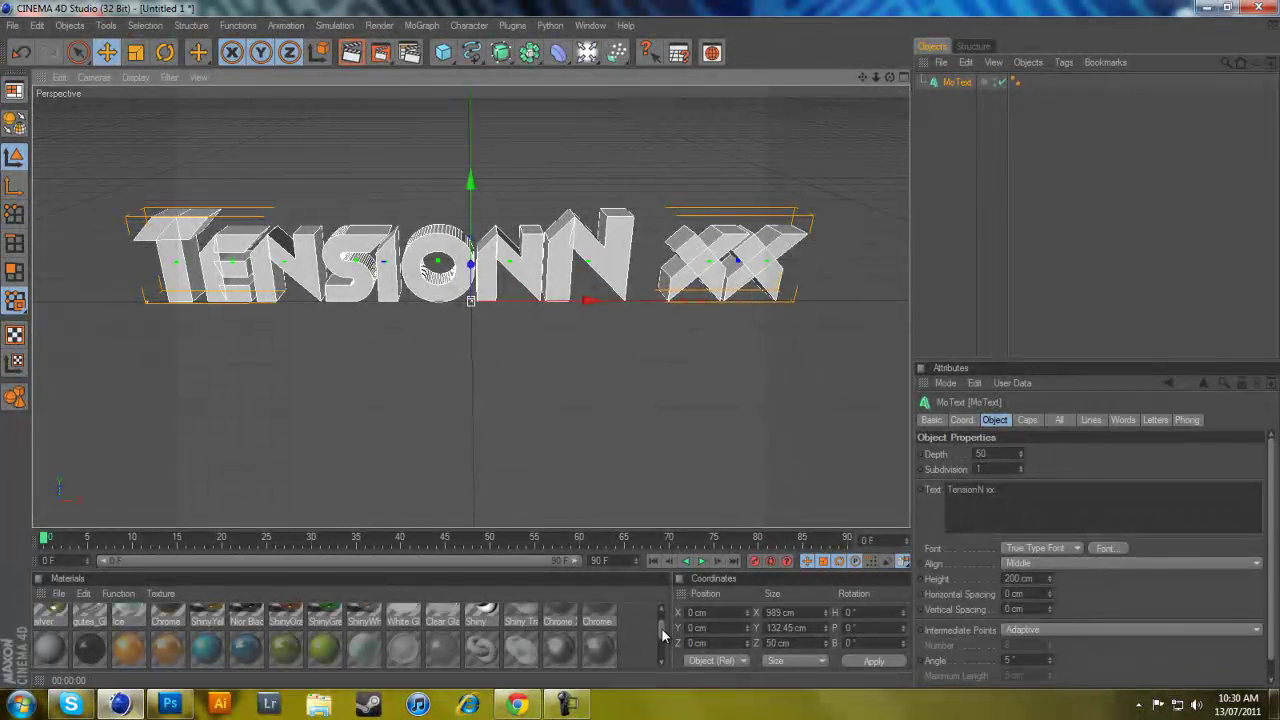
{"action": "left_click_drag", "start_coordinate": [662, 630], "coordinate": [663, 656]}
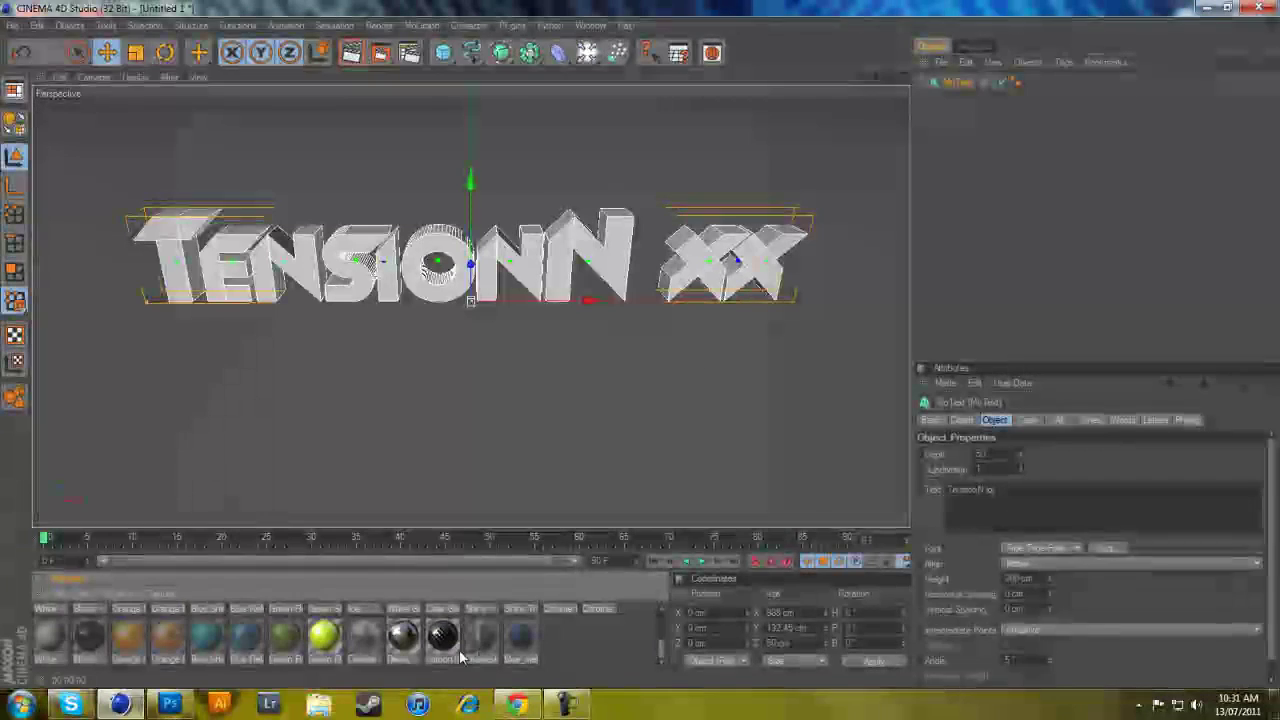
- Apply the Blue Reflective material to the MoText and render a preview
{"action": "left_click", "coordinate": [247, 641]}
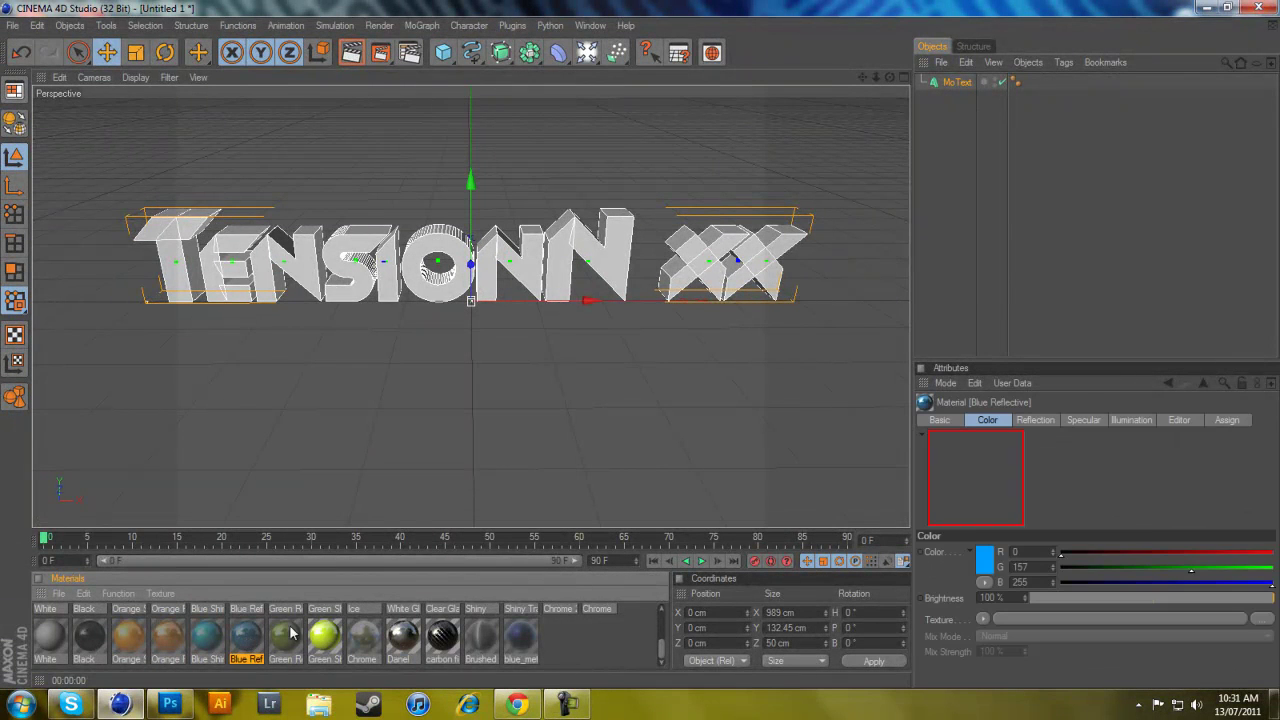
{"action": "left_click_drag", "start_coordinate": [247, 641], "coordinate": [970, 88]}
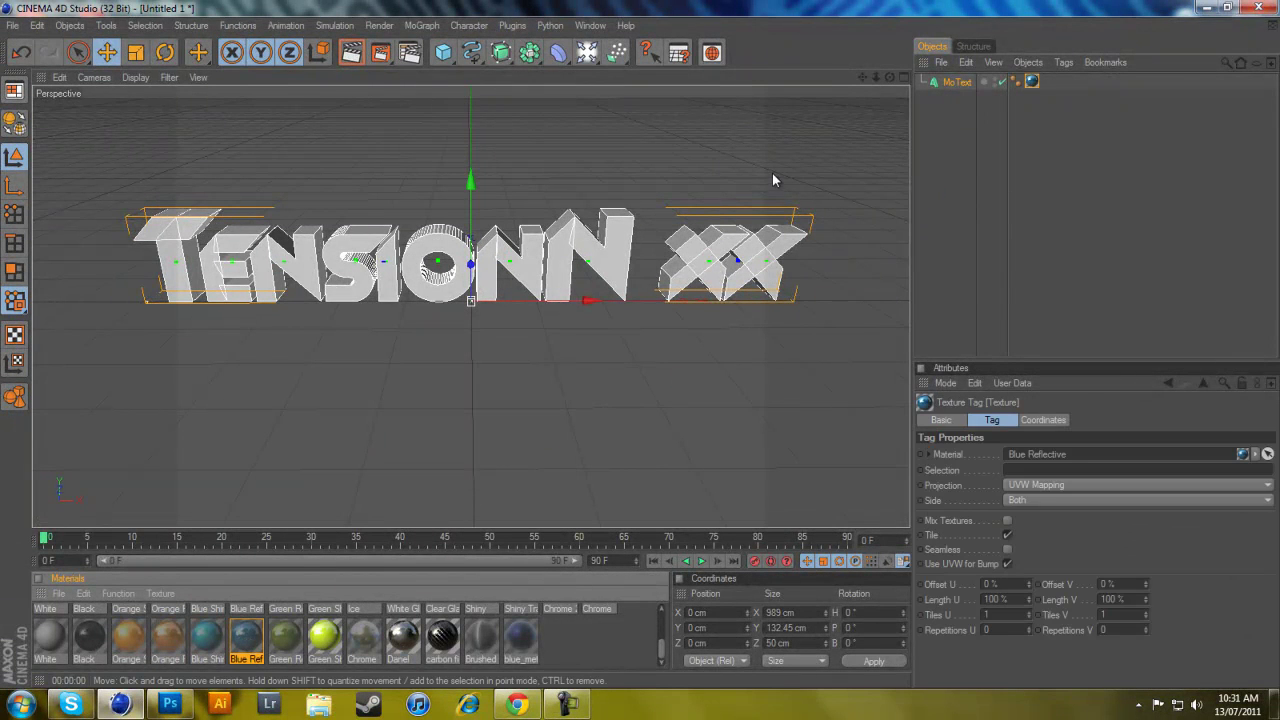
{"action": "left_click", "coordinate": [351, 52]}
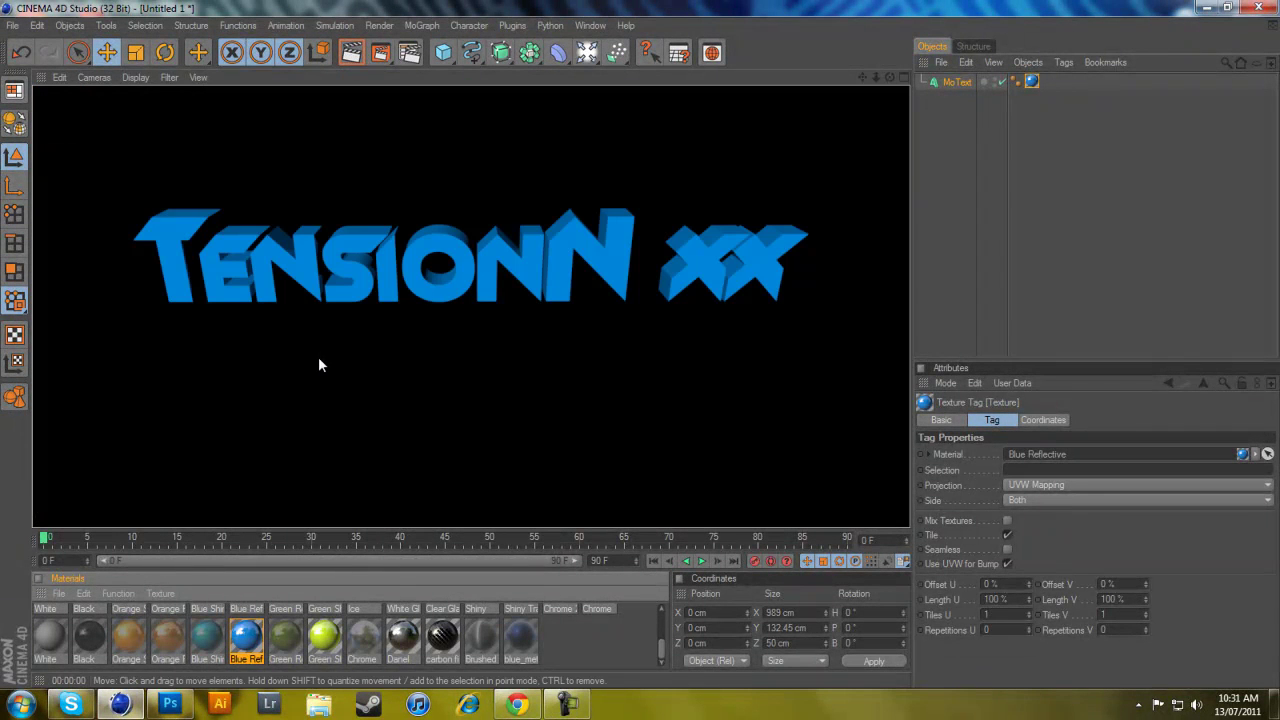
{"action": "left_click", "coordinate": [316, 364]}
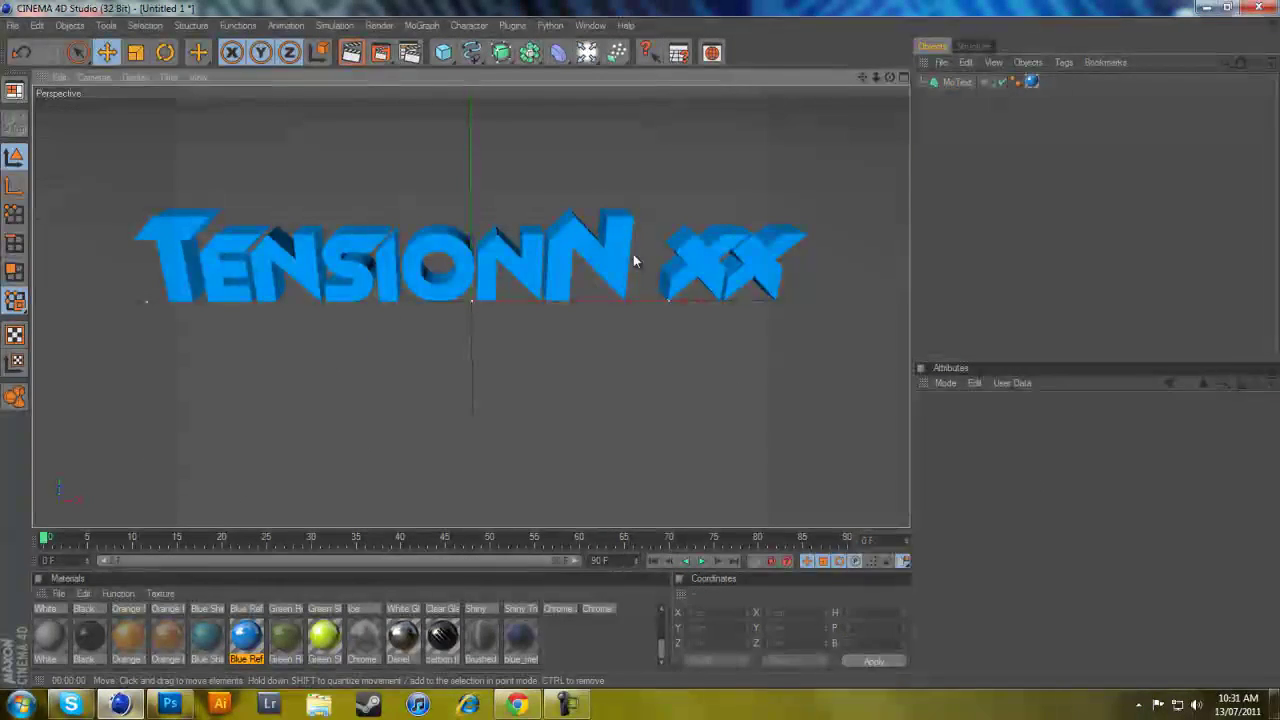
- Delete the Blue Reflective texture tag from the MoText and reselect the MoText
{"action": "left_click", "coordinate": [959, 81]}
{"action": "left_click", "coordinate": [1032, 82]}
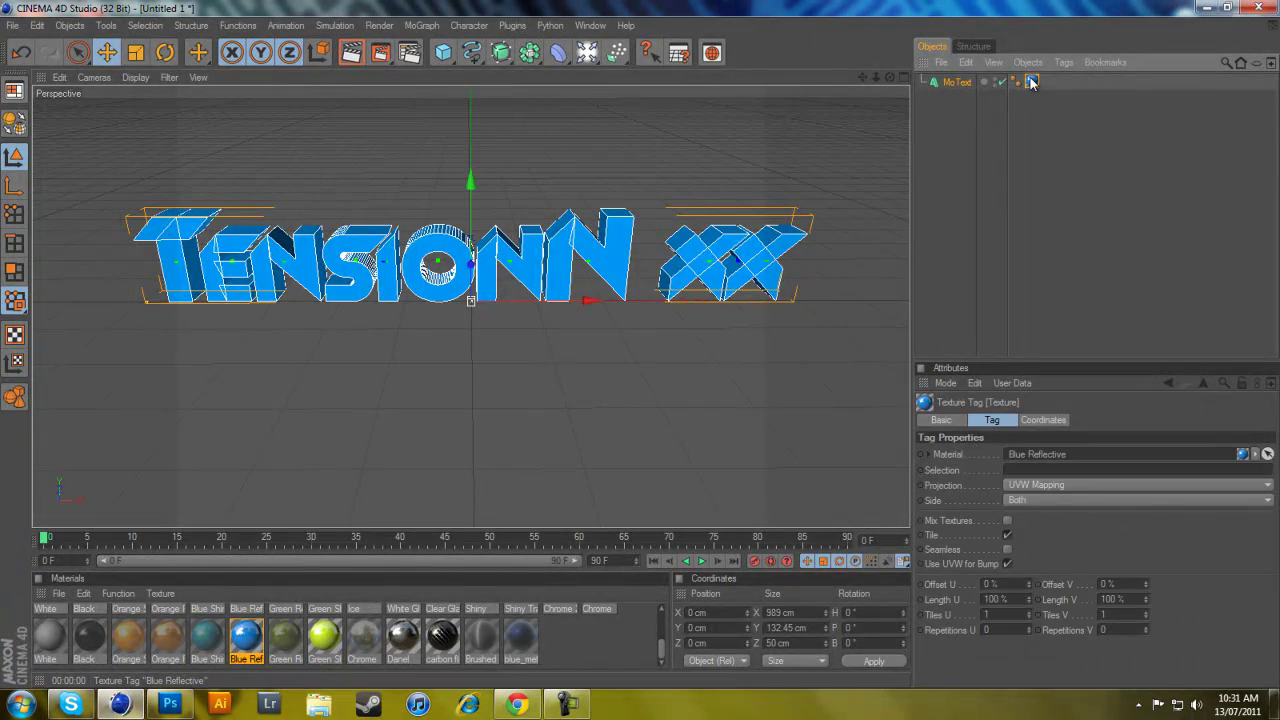
{"action": "key", "text": "Delete"}
{"action": "left_click", "coordinate": [959, 81]}
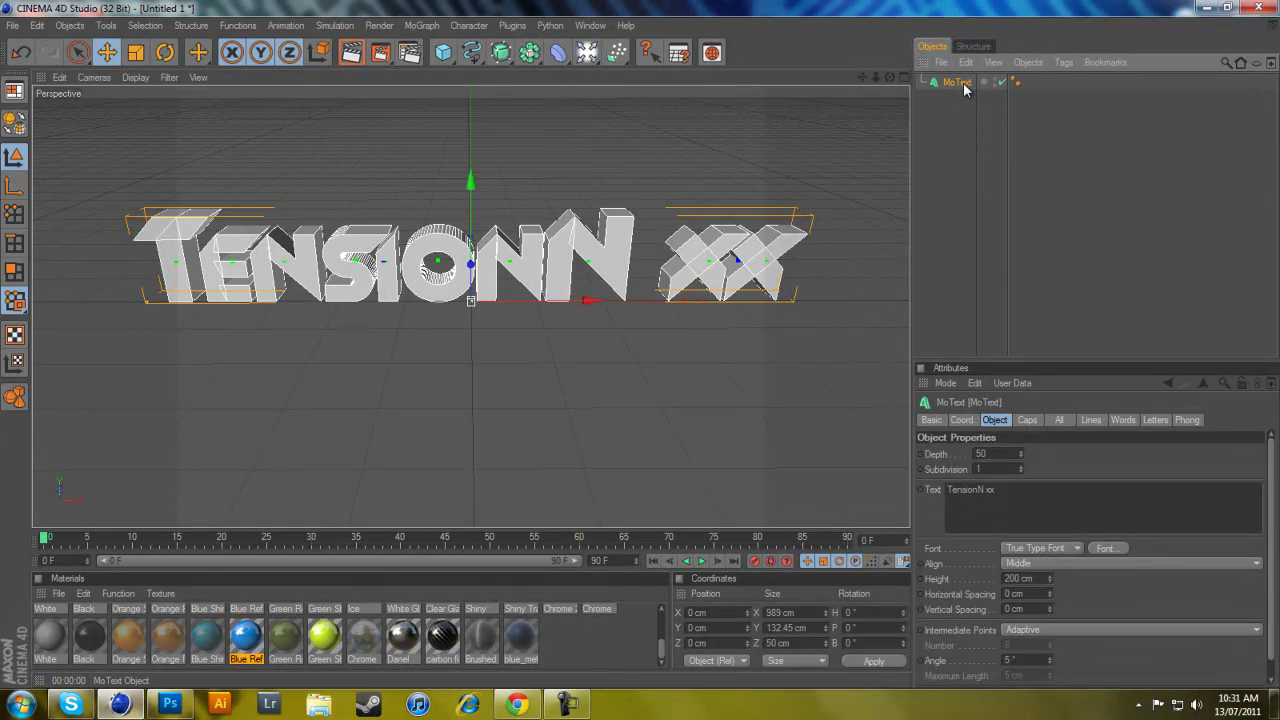
- Duplicate the MoText object with copy and paste and rename the duplicate
{"action": "key", "text": "ctrl+c"}
{"action": "key", "text": "ctrl+v"}
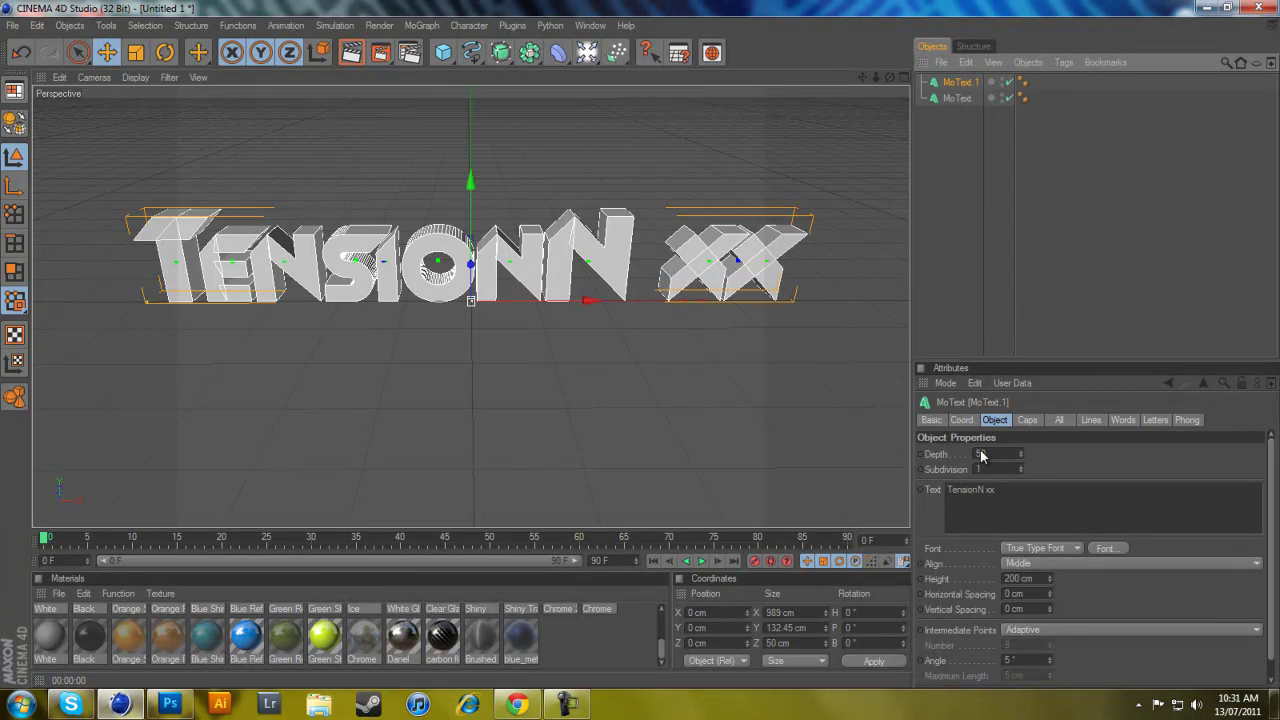
{"action": "double_click", "coordinate": [958, 82]}
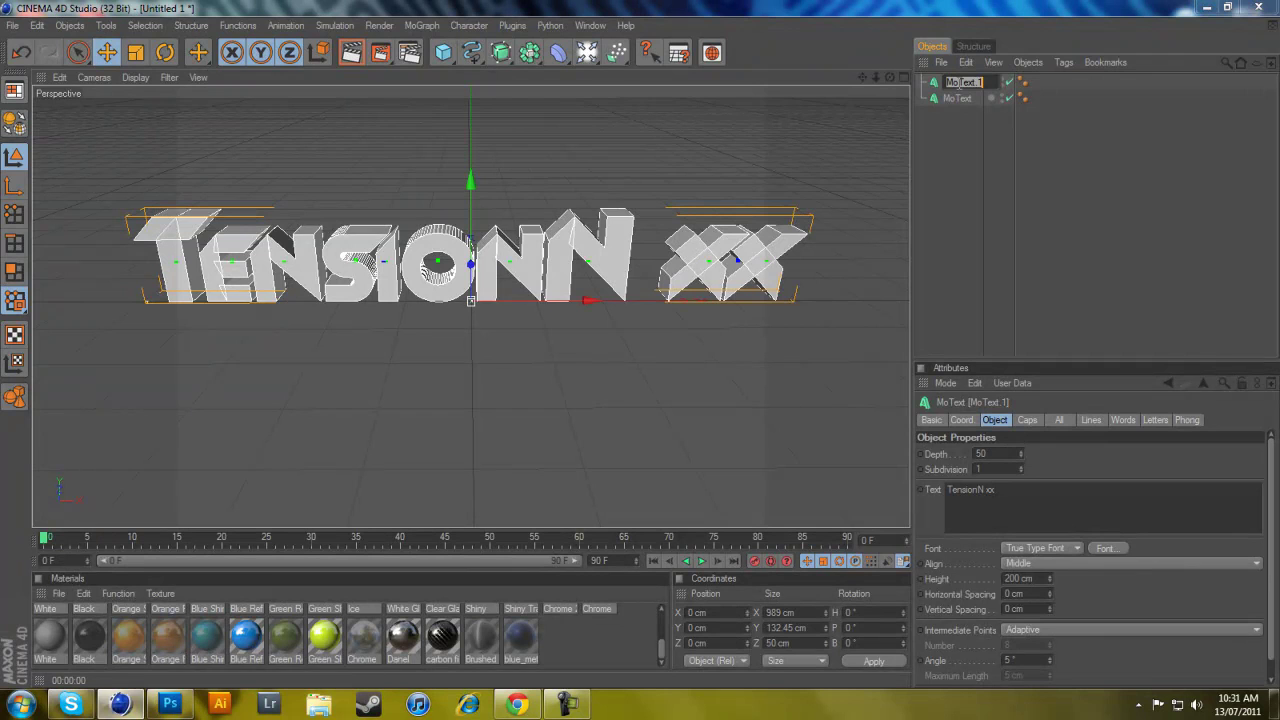
{"action": "type", "text": "Cope"}
{"action": "key", "text": "Return"}
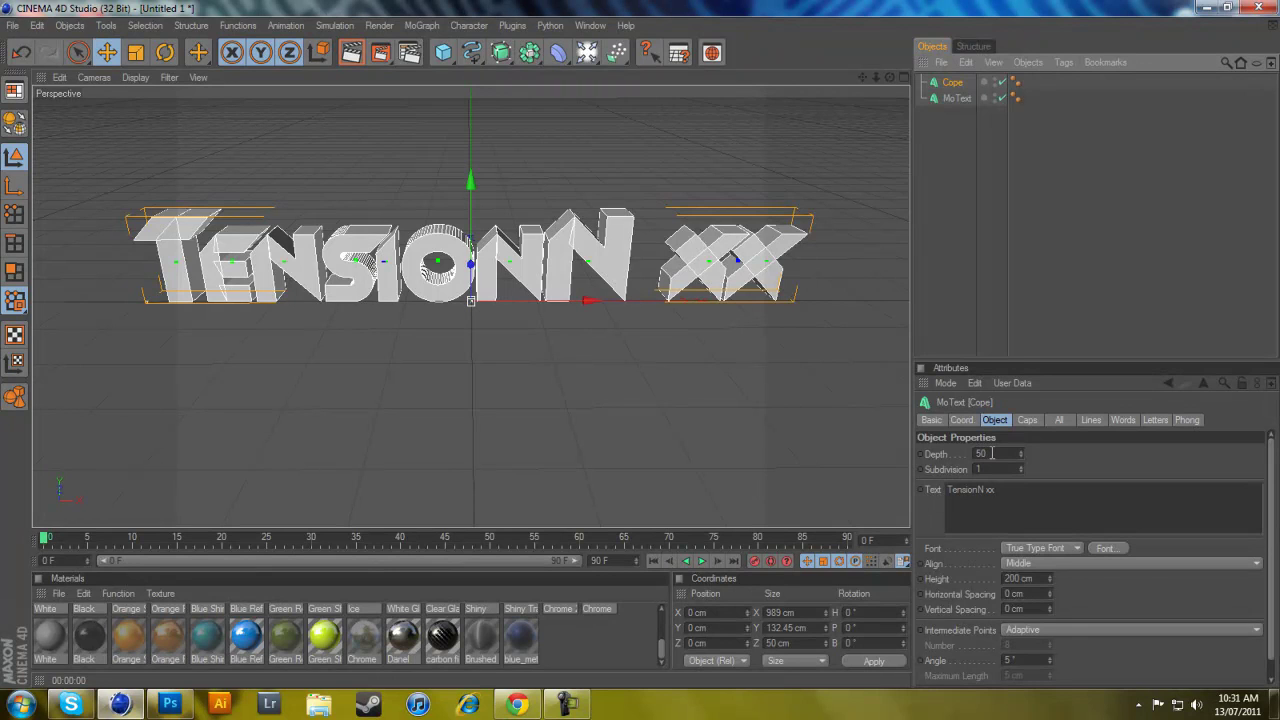
- Set the duplicate's extrusion Depth to 25 and check it from above and front
{"action": "double_click", "coordinate": [980, 453]}
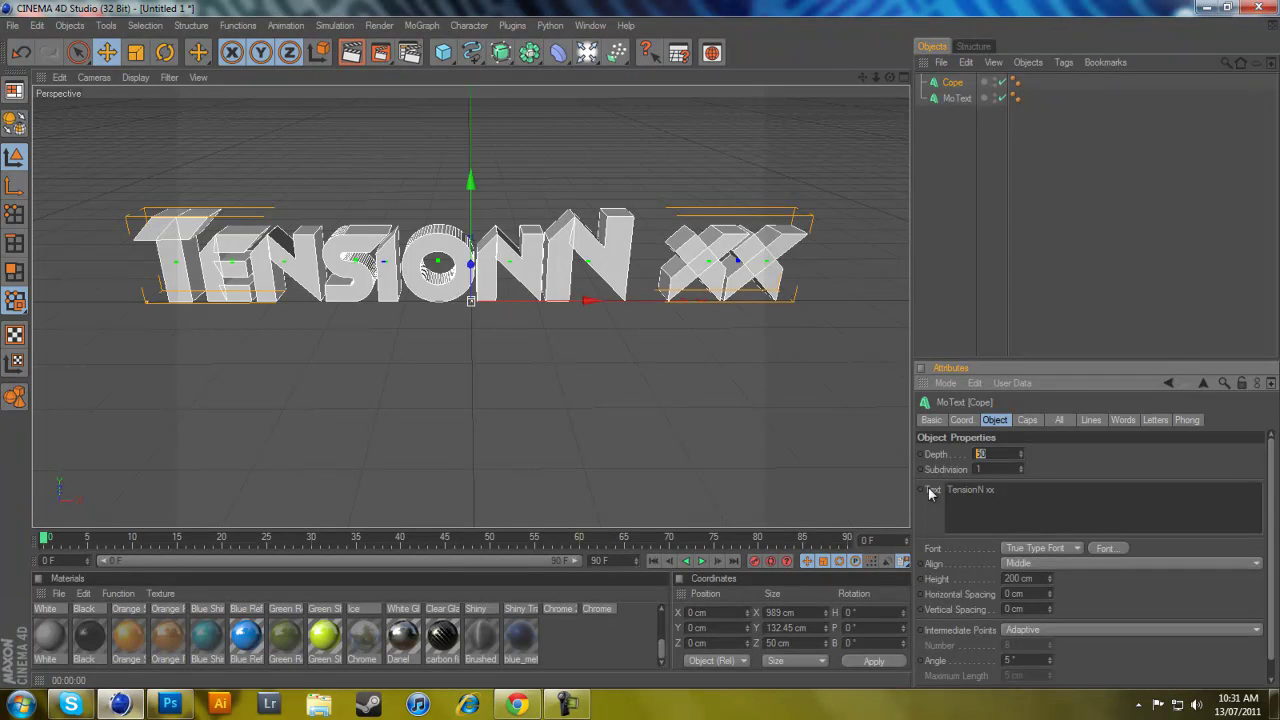
{"action": "type", "text": "25"}
{"action": "key", "text": "Return"}
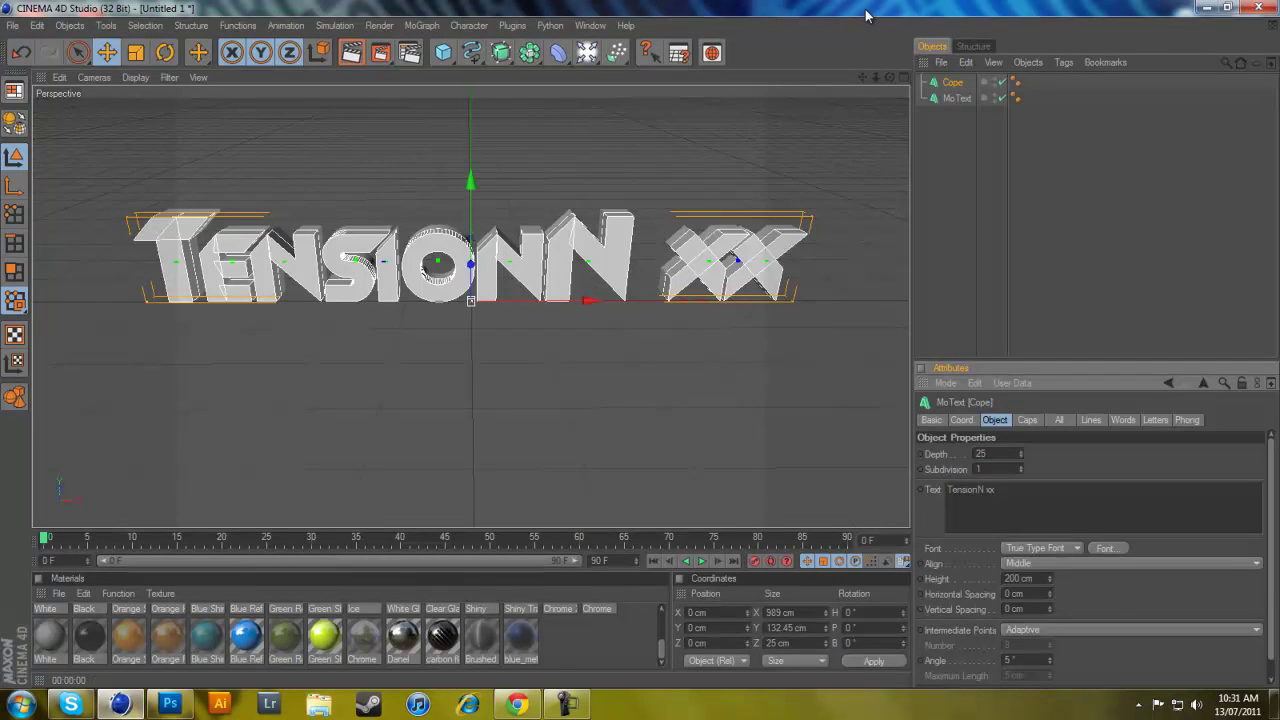
{"action": "left_click_drag", "start_coordinate": [888, 78], "coordinate": [640, 344]}
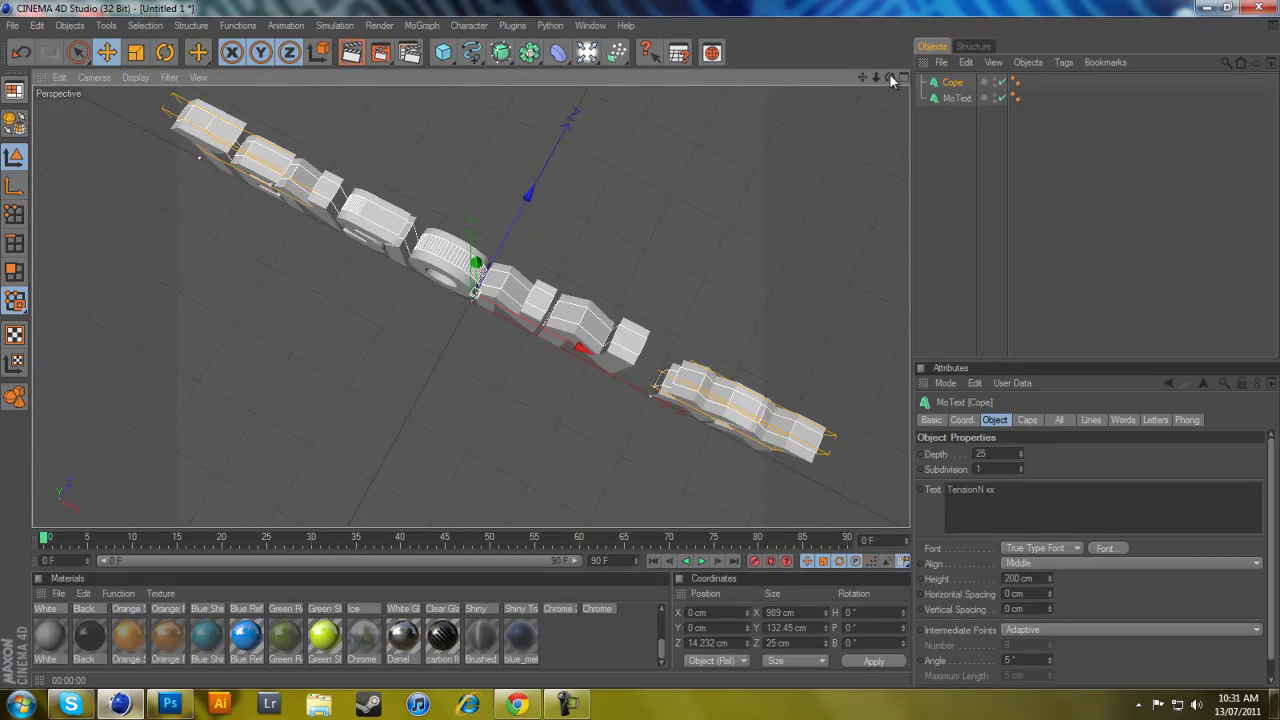
{"action": "left_click_drag", "start_coordinate": [889, 77], "coordinate": [643, 348]}
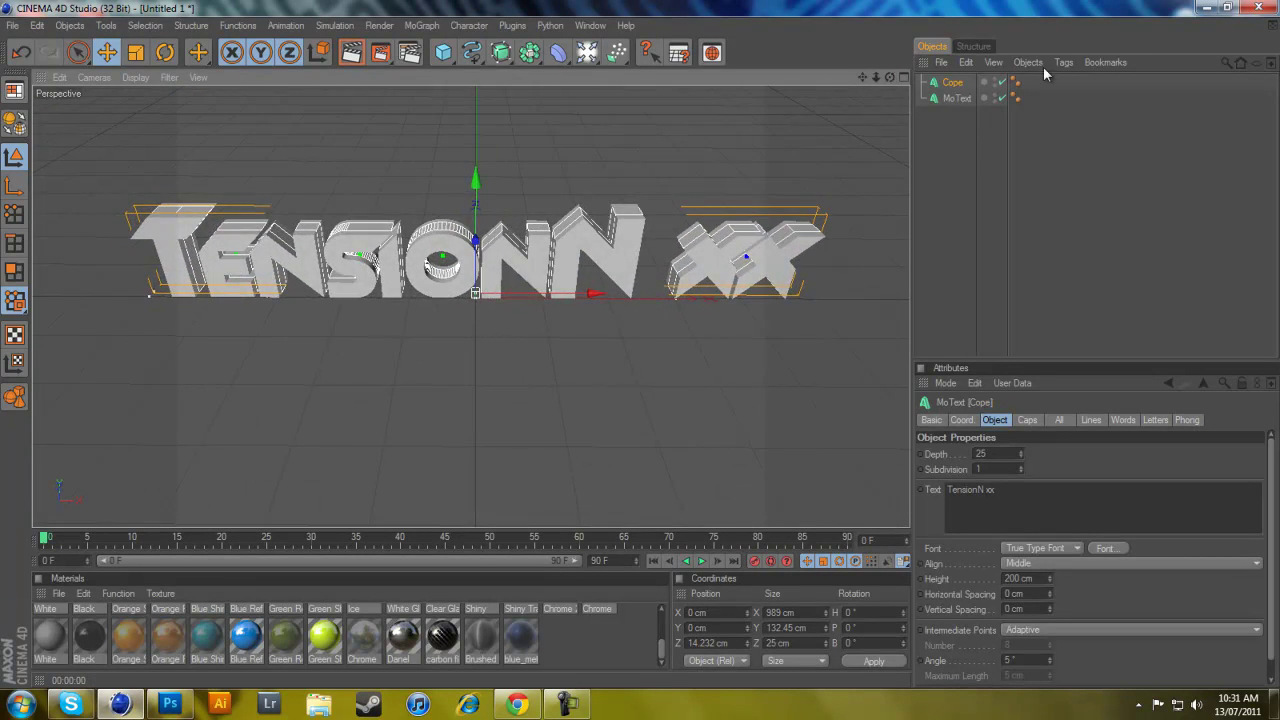
- Correct the duplicate's name from 'Cope' to 'Copy'
{"action": "double_click", "coordinate": [956, 83]}
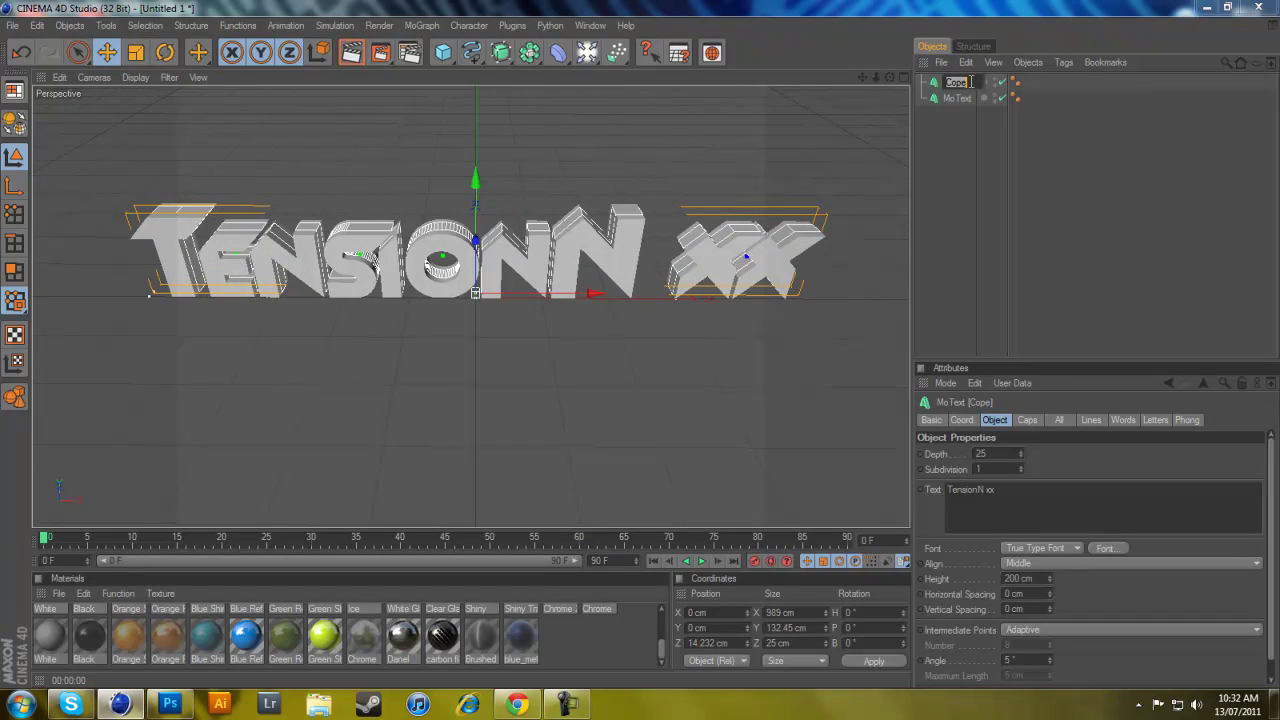
{"action": "left_click", "coordinate": [965, 82]}
{"action": "key", "text": "BackSpace"}
{"action": "type", "text": "y"}
{"action": "key", "text": "Return"}
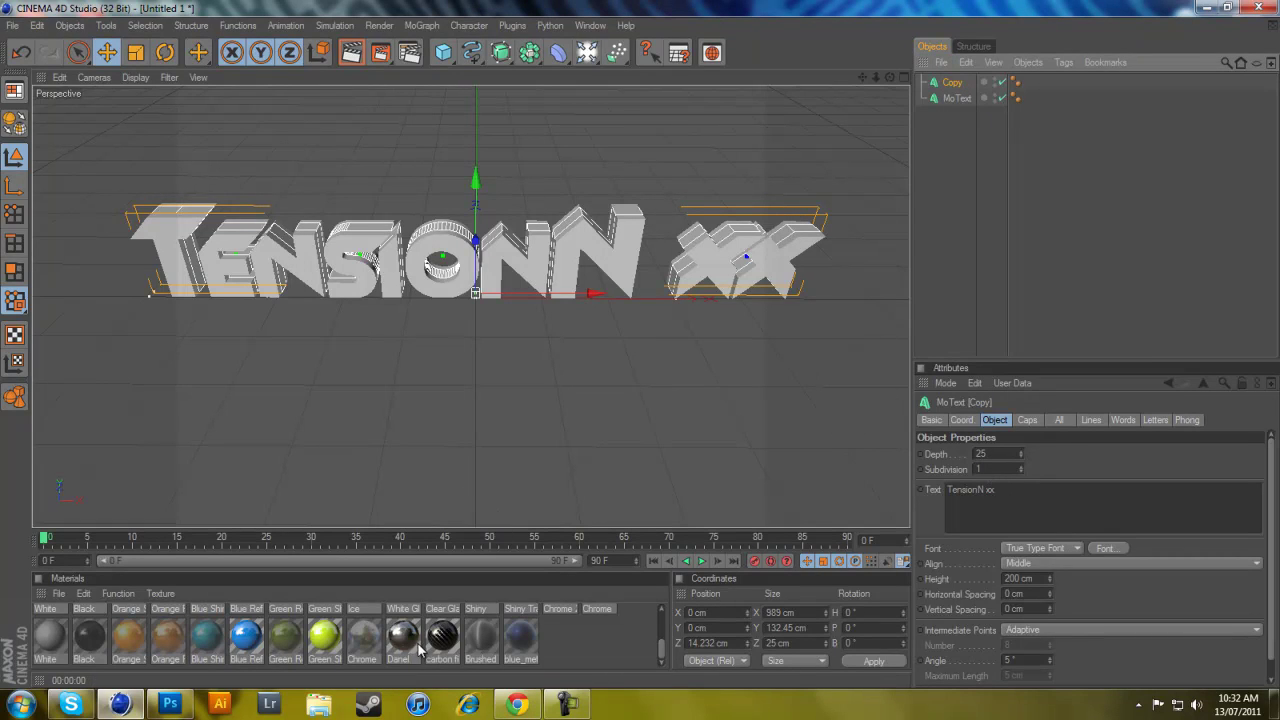
- Apply carbon fiber to Copy and Blue Reflective to MoText, then render a preview
{"action": "left_click_drag", "start_coordinate": [443, 638], "coordinate": [953, 92]}
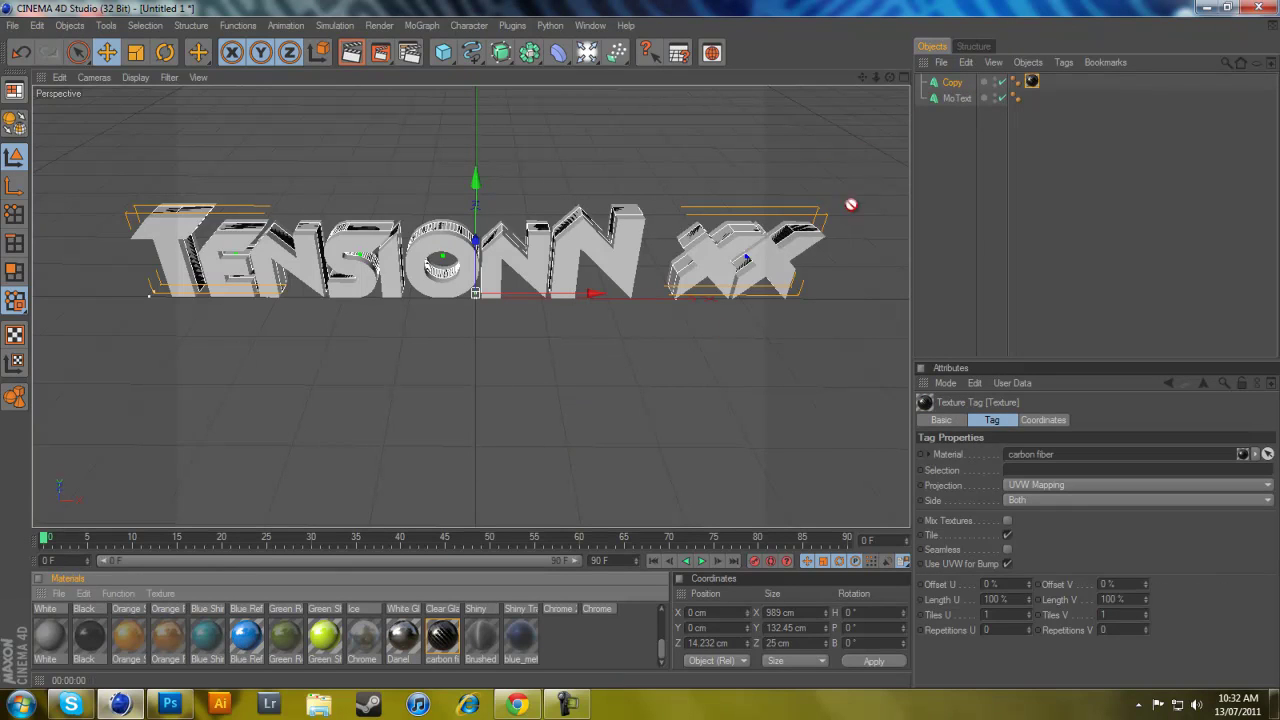
{"action": "left_click_drag", "start_coordinate": [851, 204], "coordinate": [962, 100]}
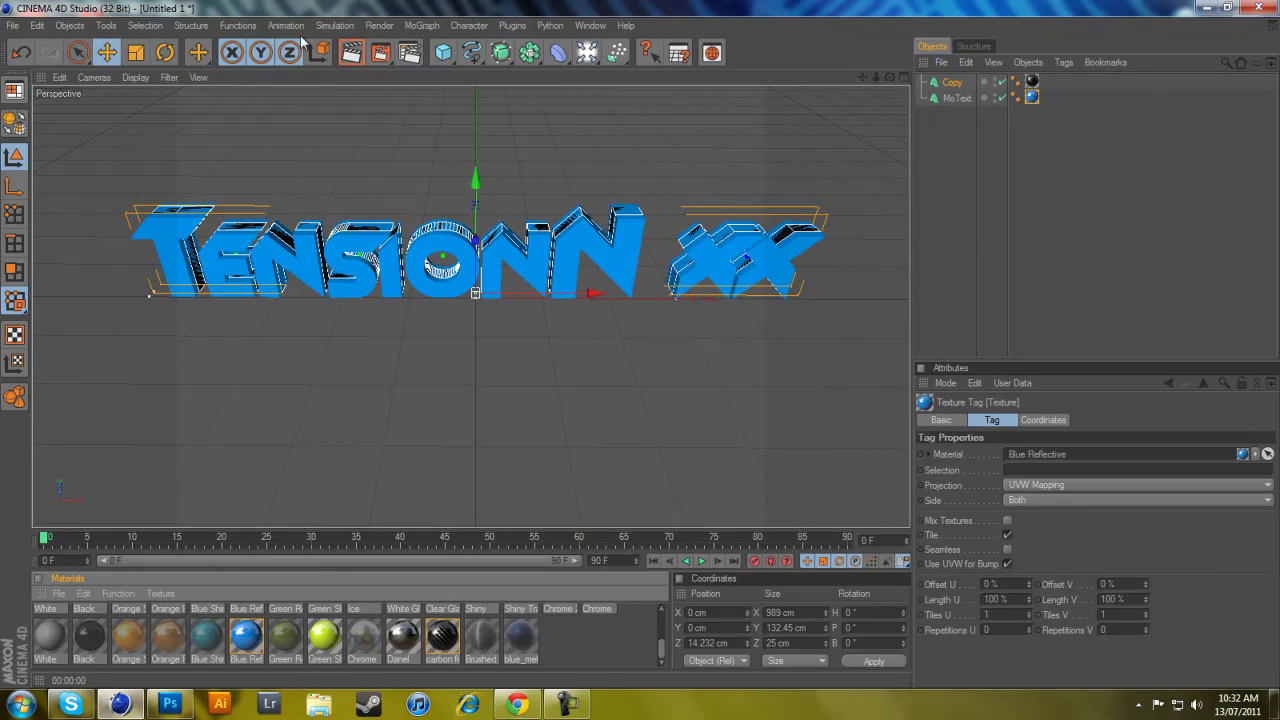
{"action": "left_click", "coordinate": [351, 53]}
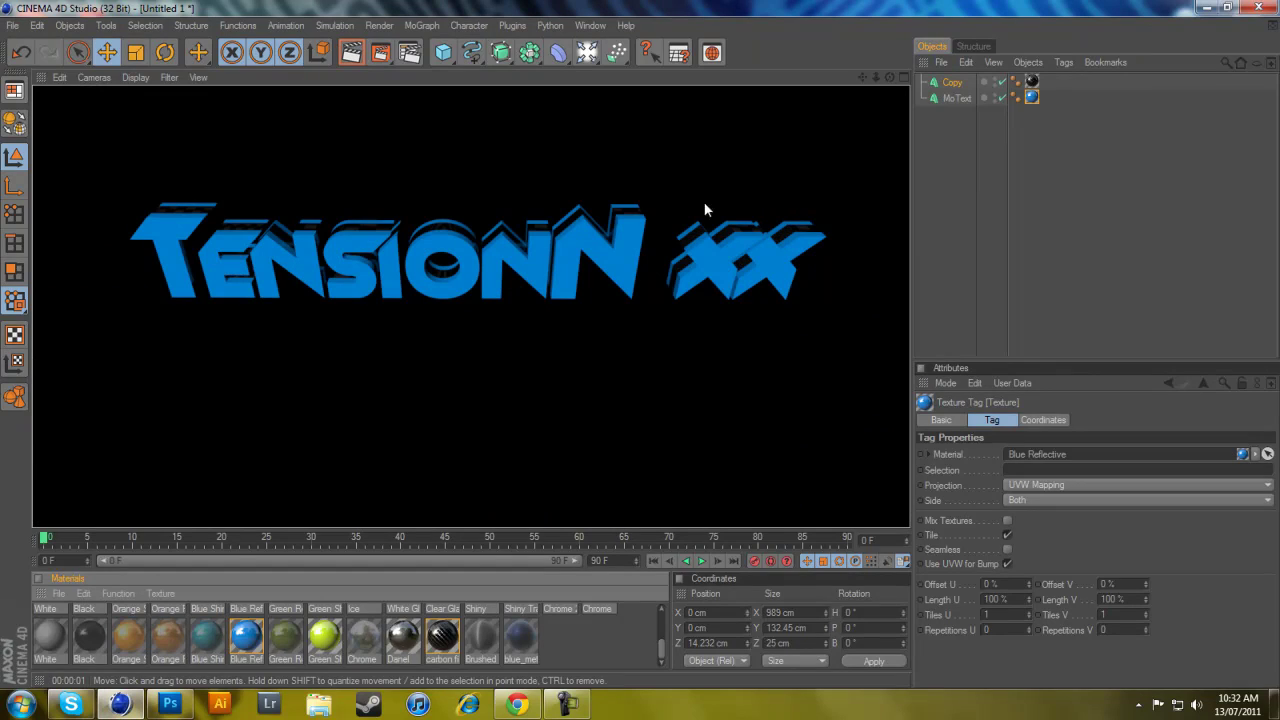
{"action": "left_click", "coordinate": [940, 186]}
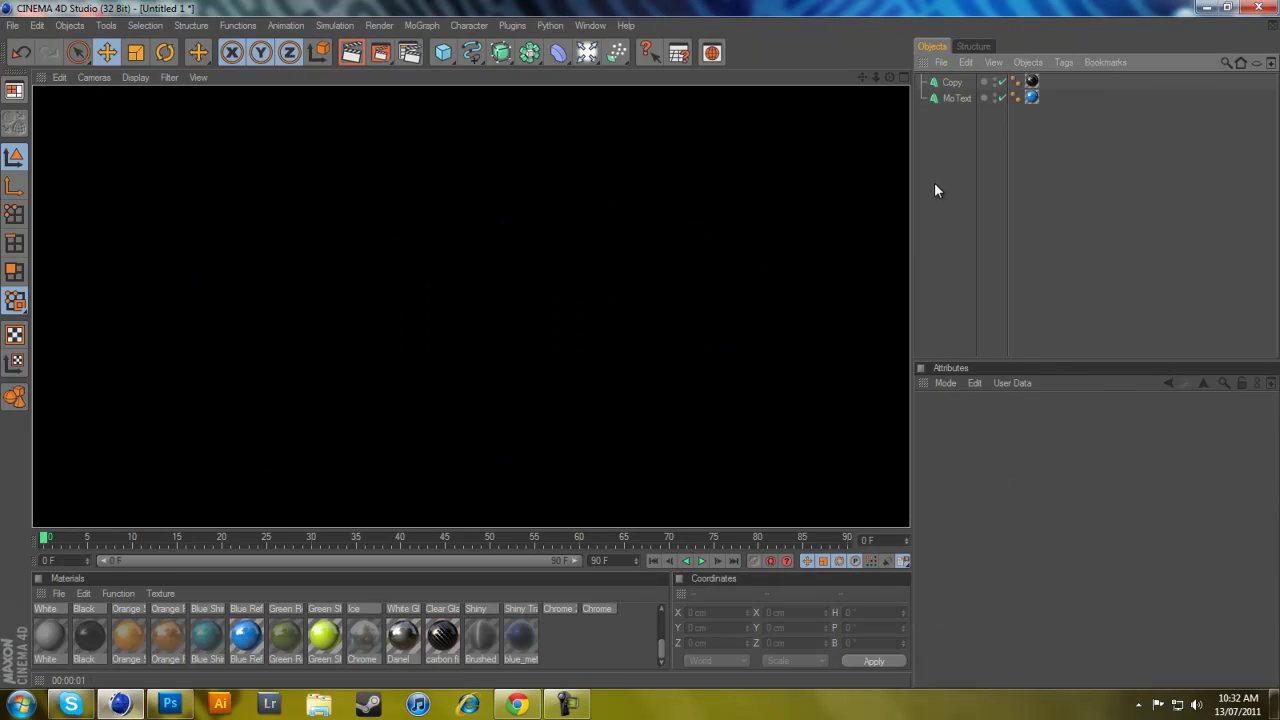
- Give Copy Fillet Caps at both start and end with a 1 Step fillet type
{"action": "left_click", "coordinate": [952, 83]}
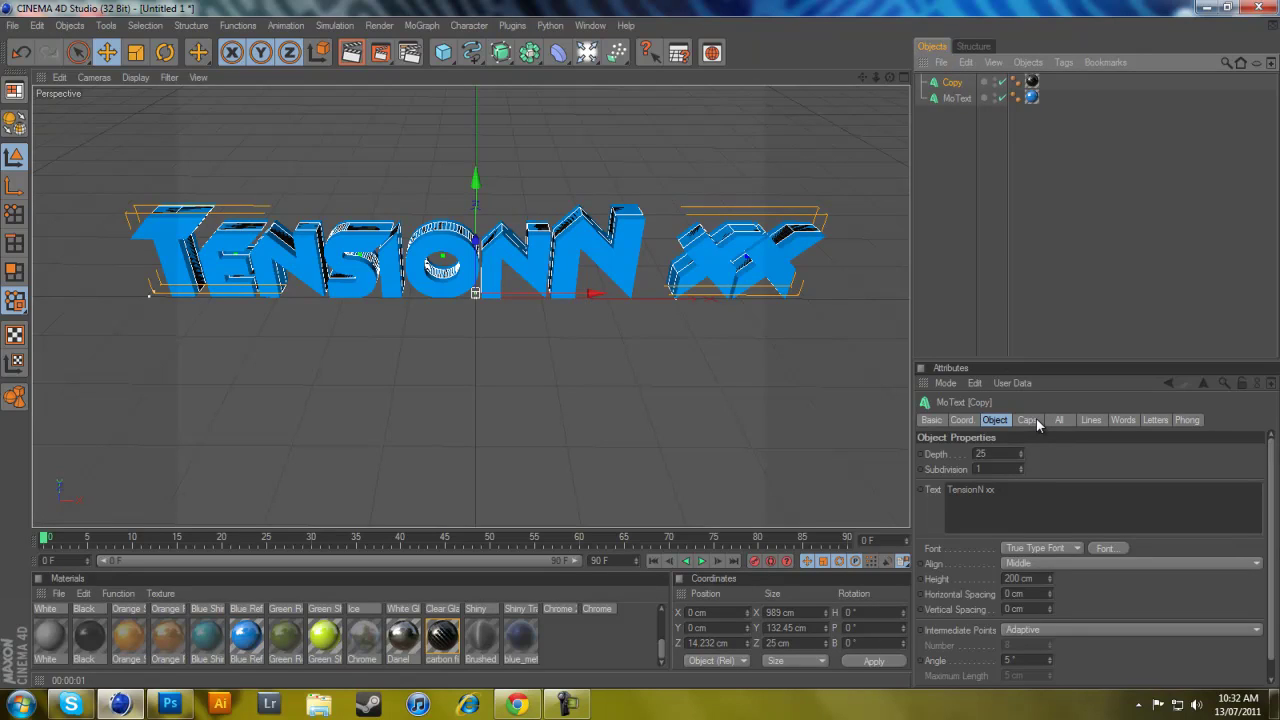
{"action": "left_click", "coordinate": [1030, 420]}
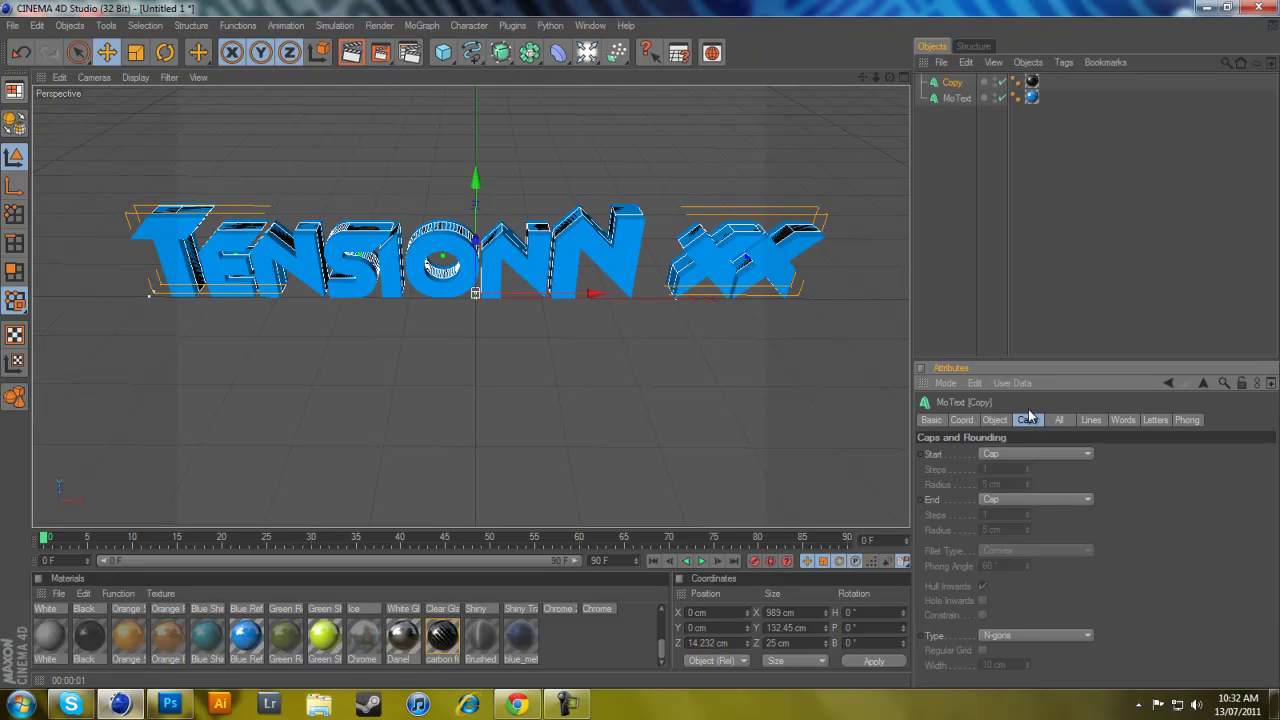
{"action": "left_click", "coordinate": [1026, 454]}
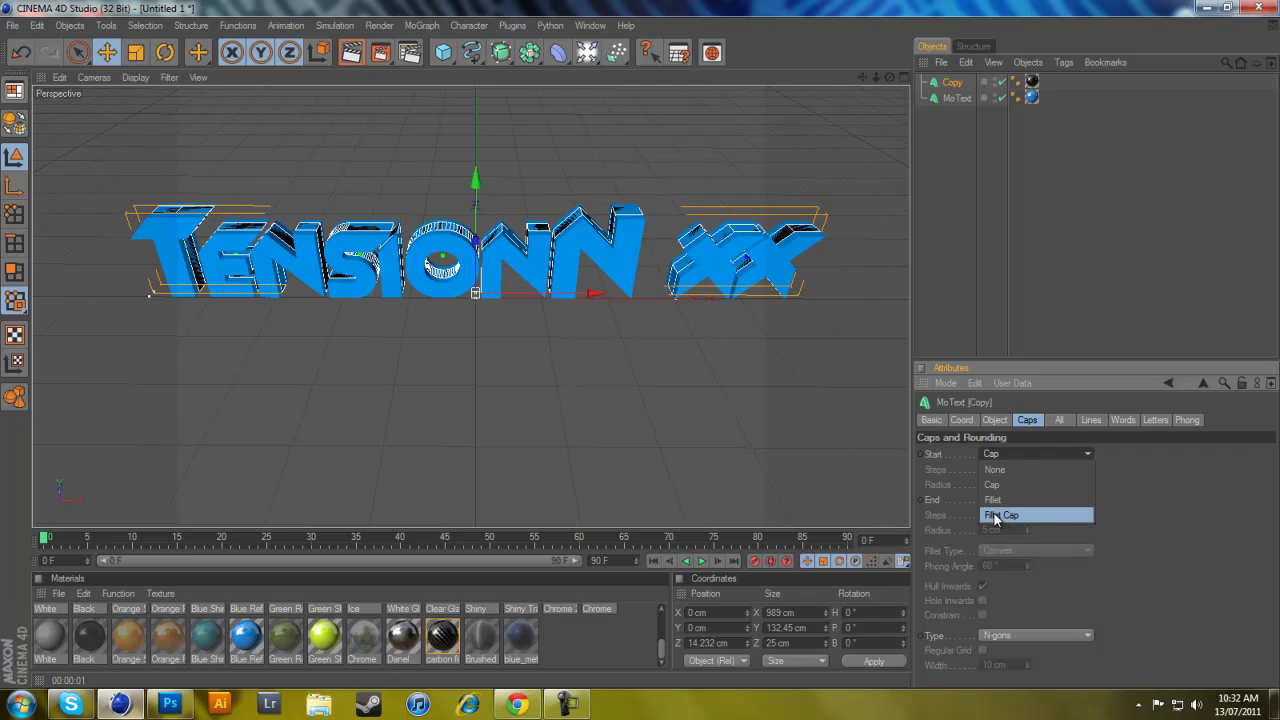
{"action": "left_click", "coordinate": [995, 515]}
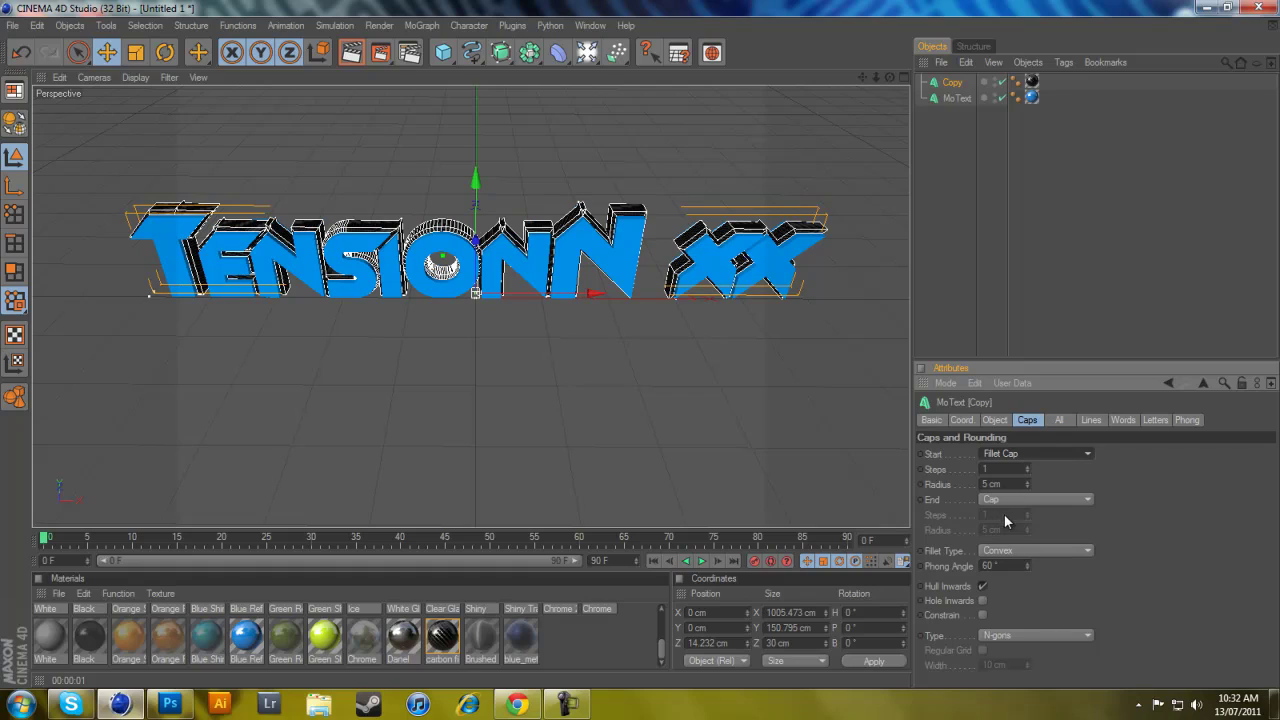
{"action": "left_click", "coordinate": [1018, 498]}
{"action": "left_click", "coordinate": [1003, 559]}
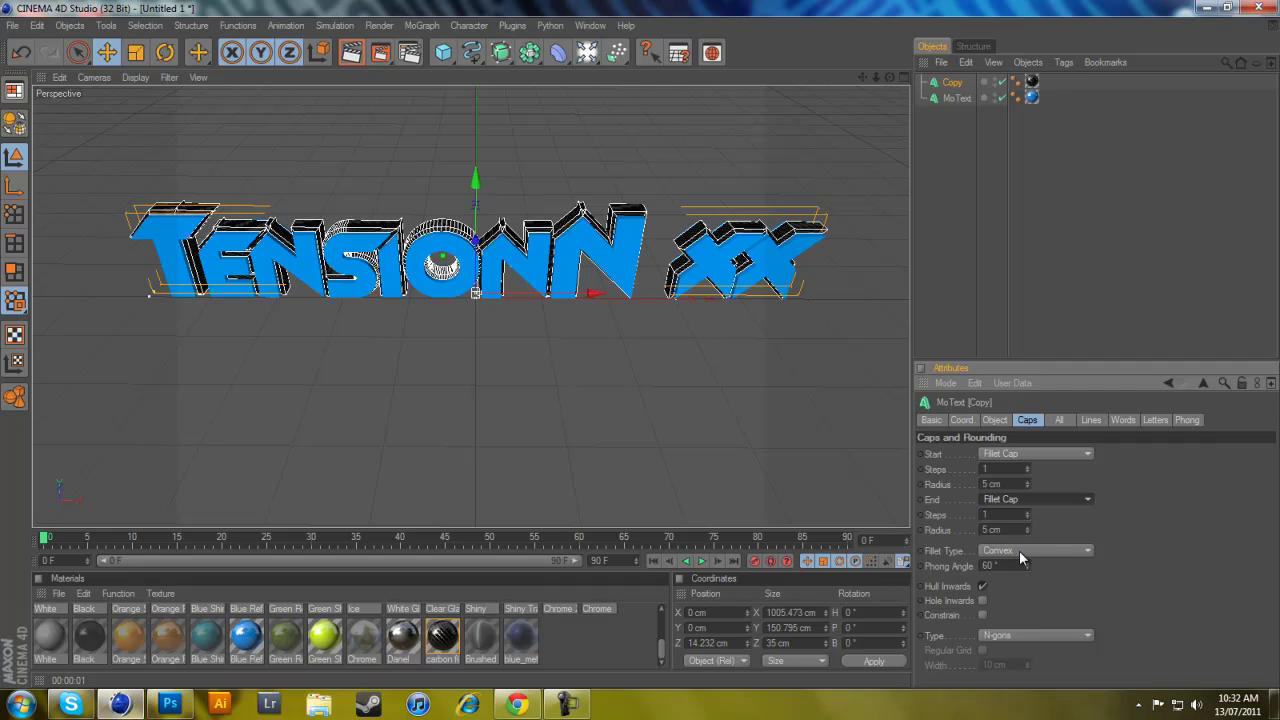
{"action": "left_click", "coordinate": [830, 184]}
{"action": "left_click", "coordinate": [1031, 549]}
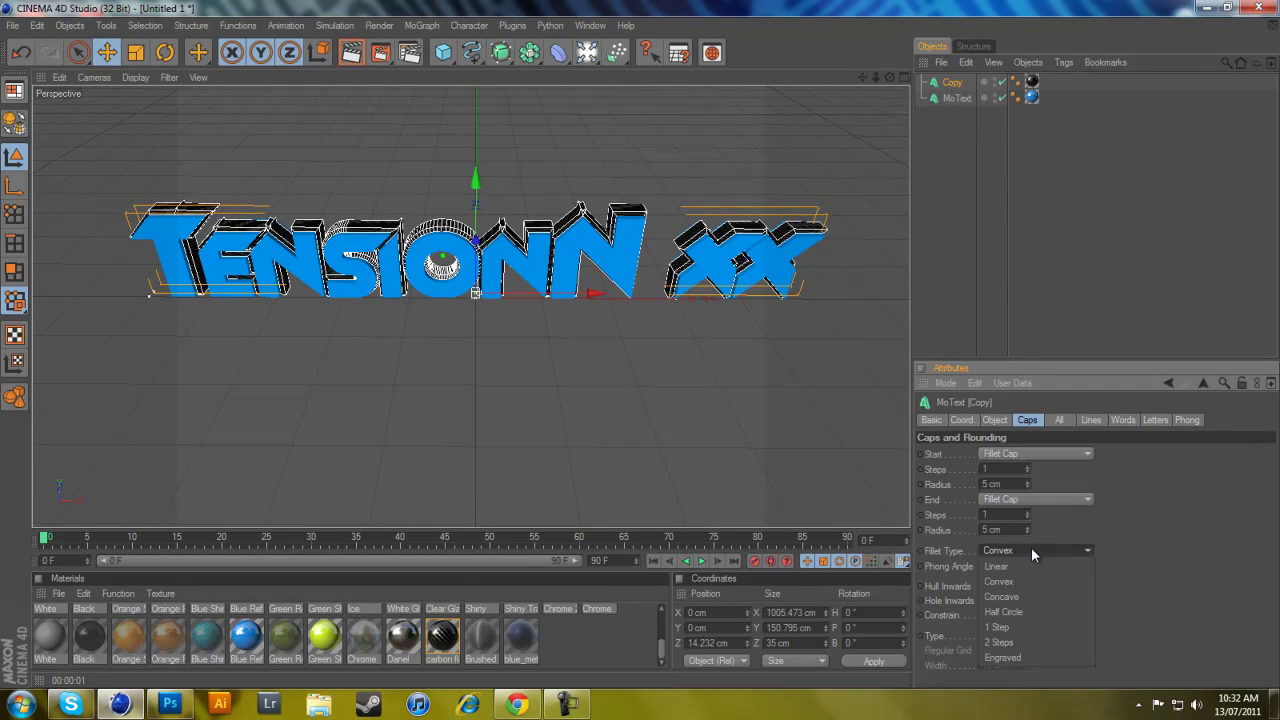
{"action": "left_click", "coordinate": [1013, 629]}
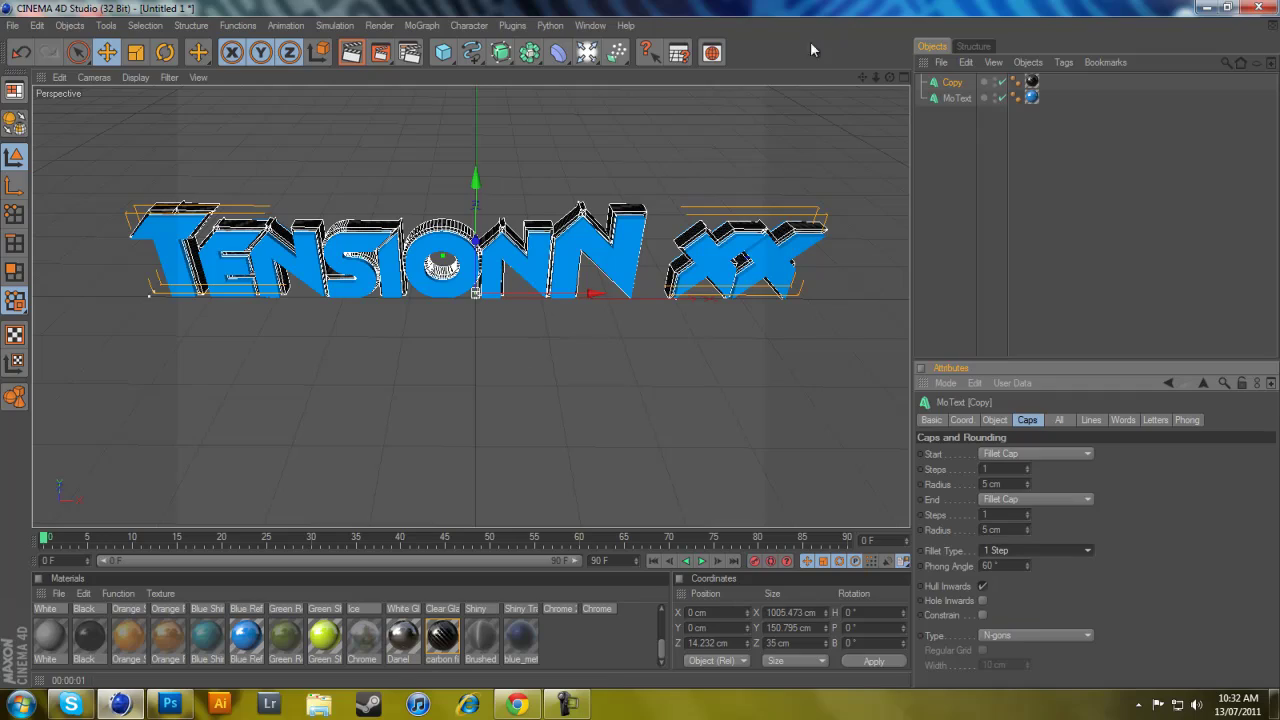
- Zoom in on the letters and compare renders with the fillet type at 2 Steps
{"action": "left_click_drag", "start_coordinate": [876, 77], "coordinate": [168, 20]}
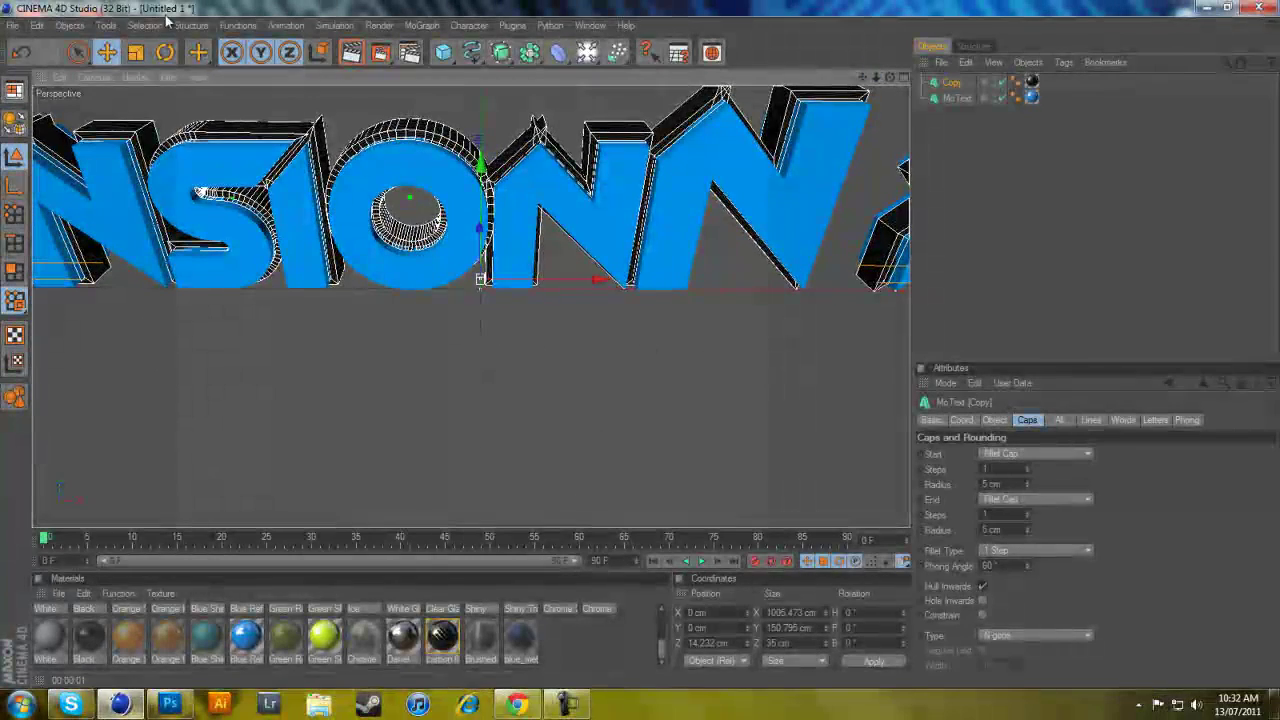
{"action": "left_click", "coordinate": [351, 53]}
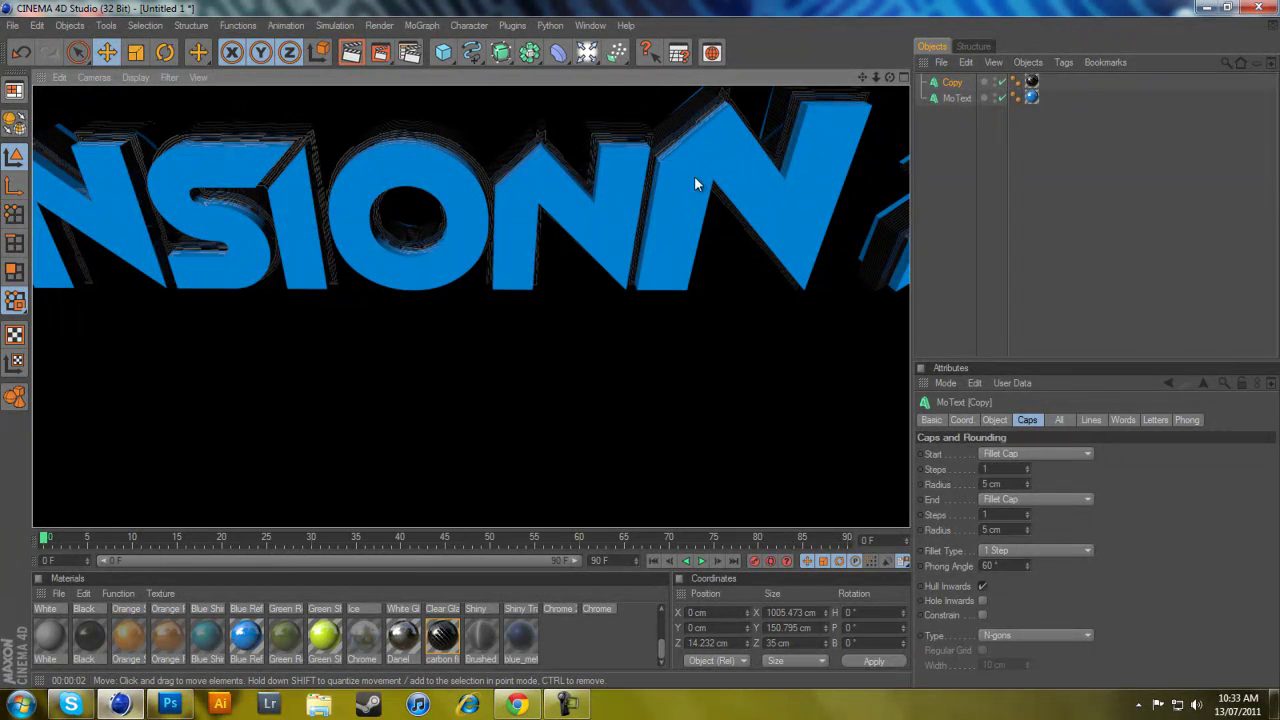
{"action": "left_click", "coordinate": [1005, 551]}
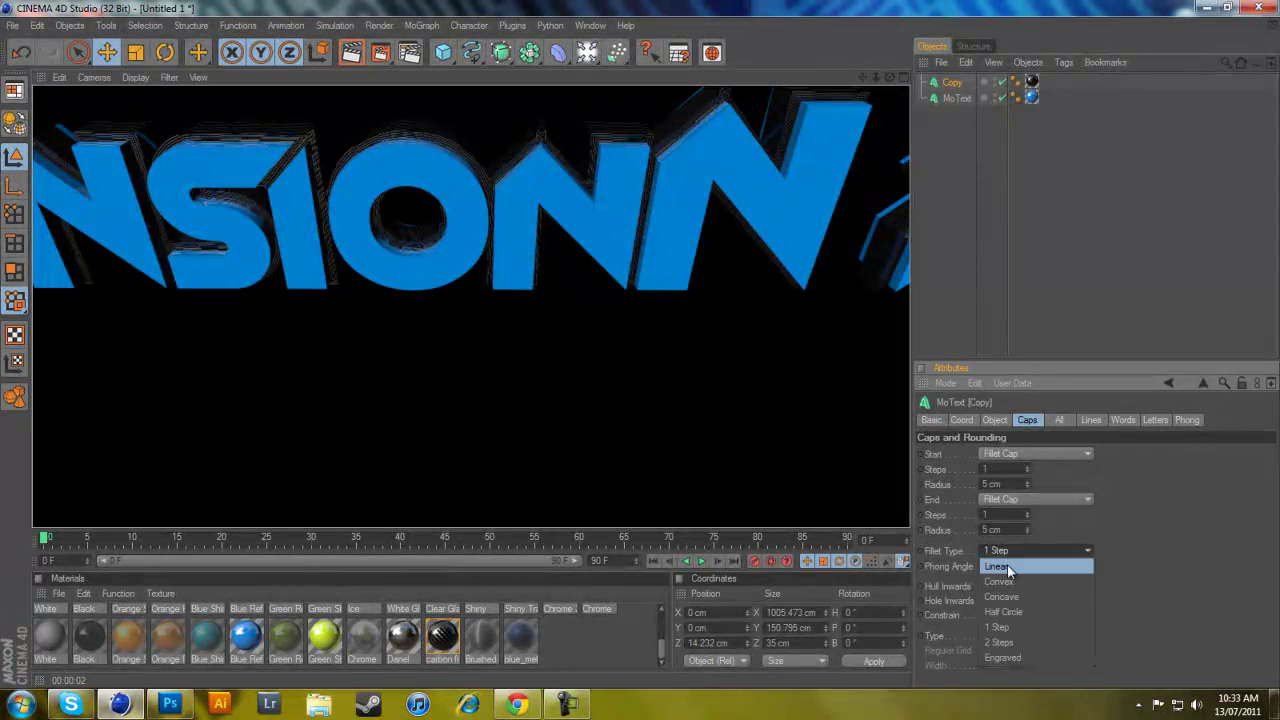
{"action": "left_click", "coordinate": [1006, 641]}
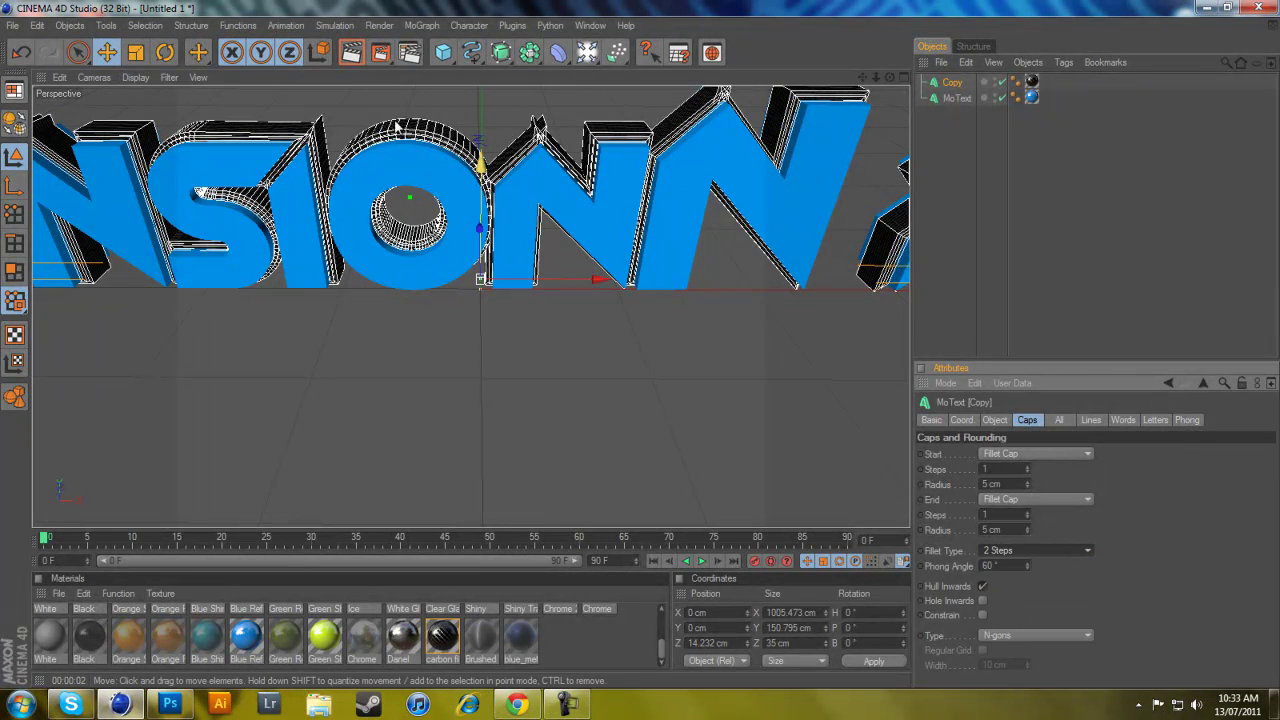
{"action": "left_click", "coordinate": [345, 55]}
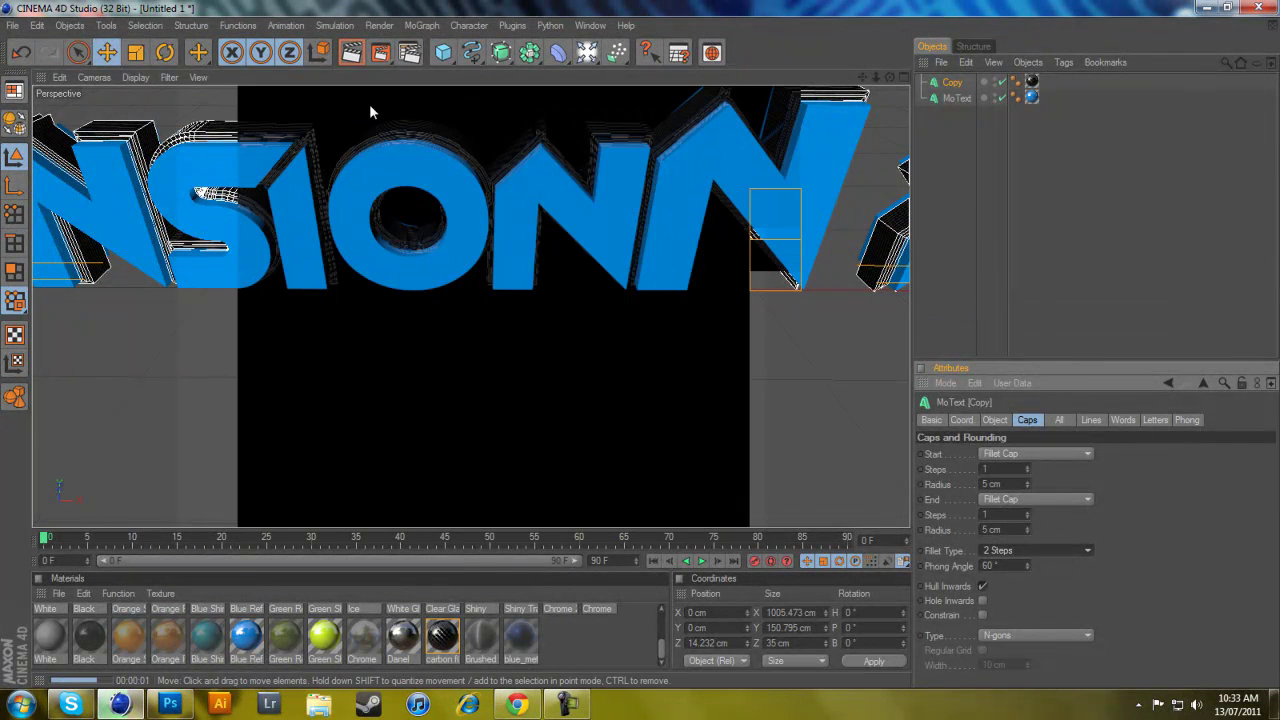
{"action": "left_click", "coordinate": [961, 226]}
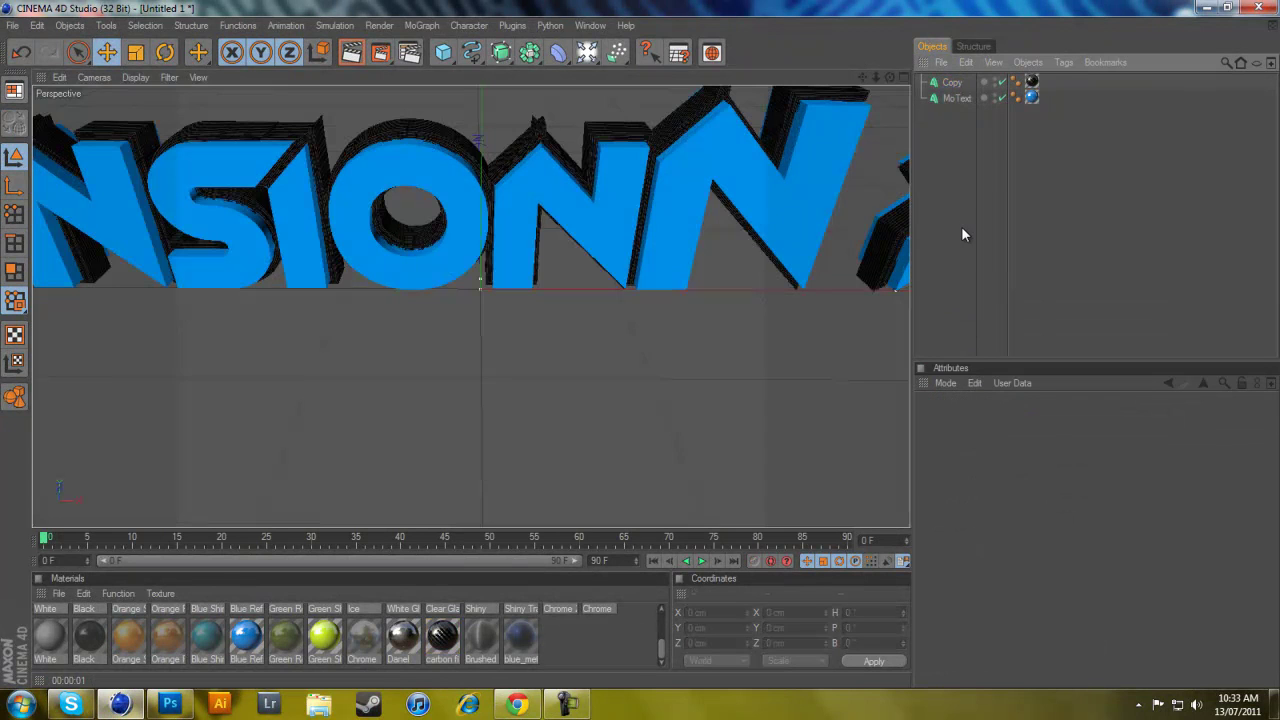
- Set Copy's fillet type back to 1 Step and deselect it
{"action": "scroll", "coordinate": [622, 348], "scroll_direction": "down", "scroll_amount": 8}
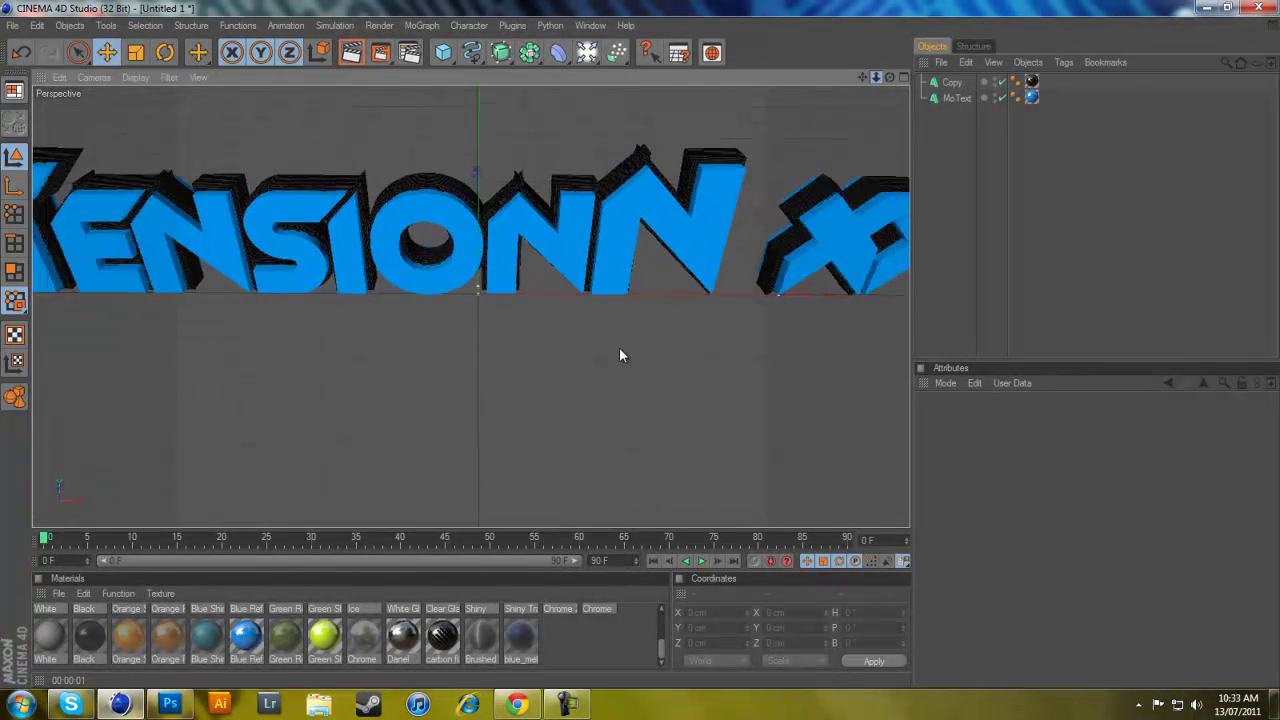
{"action": "left_click", "coordinate": [955, 82]}
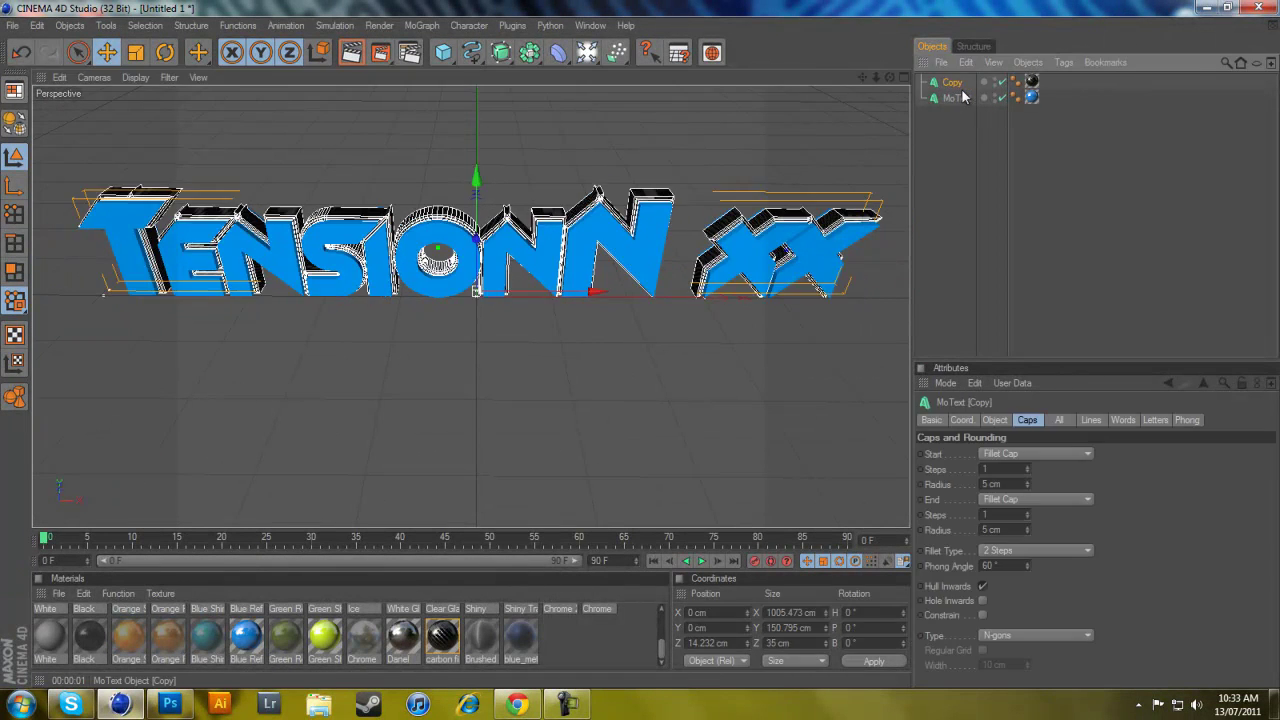
{"action": "left_click", "coordinate": [1005, 551]}
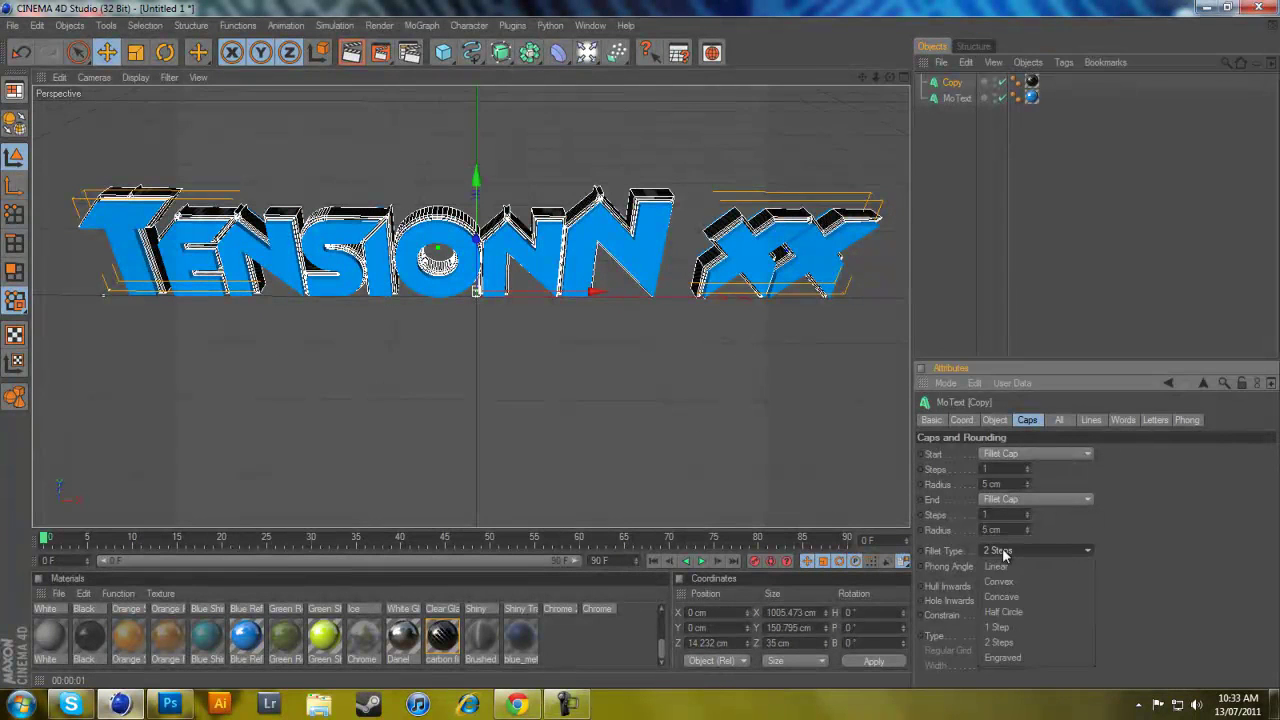
{"action": "left_click", "coordinate": [1012, 628]}
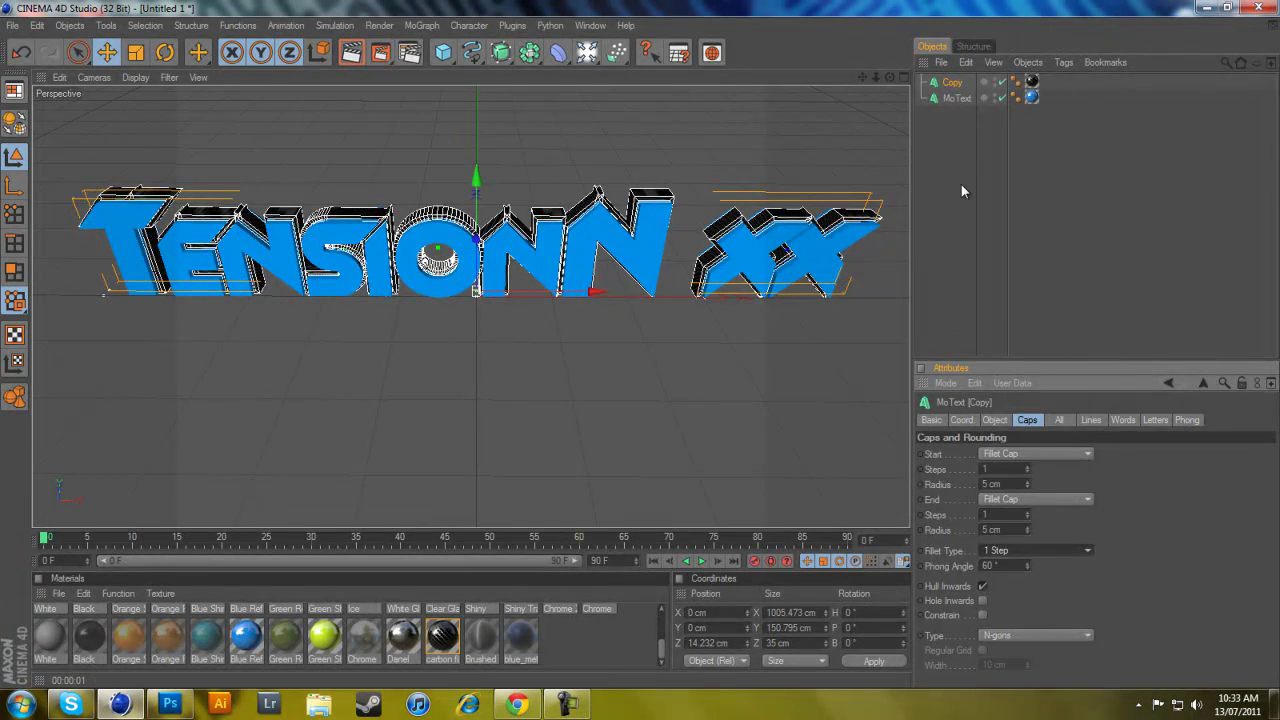
{"action": "left_click", "coordinate": [964, 135]}
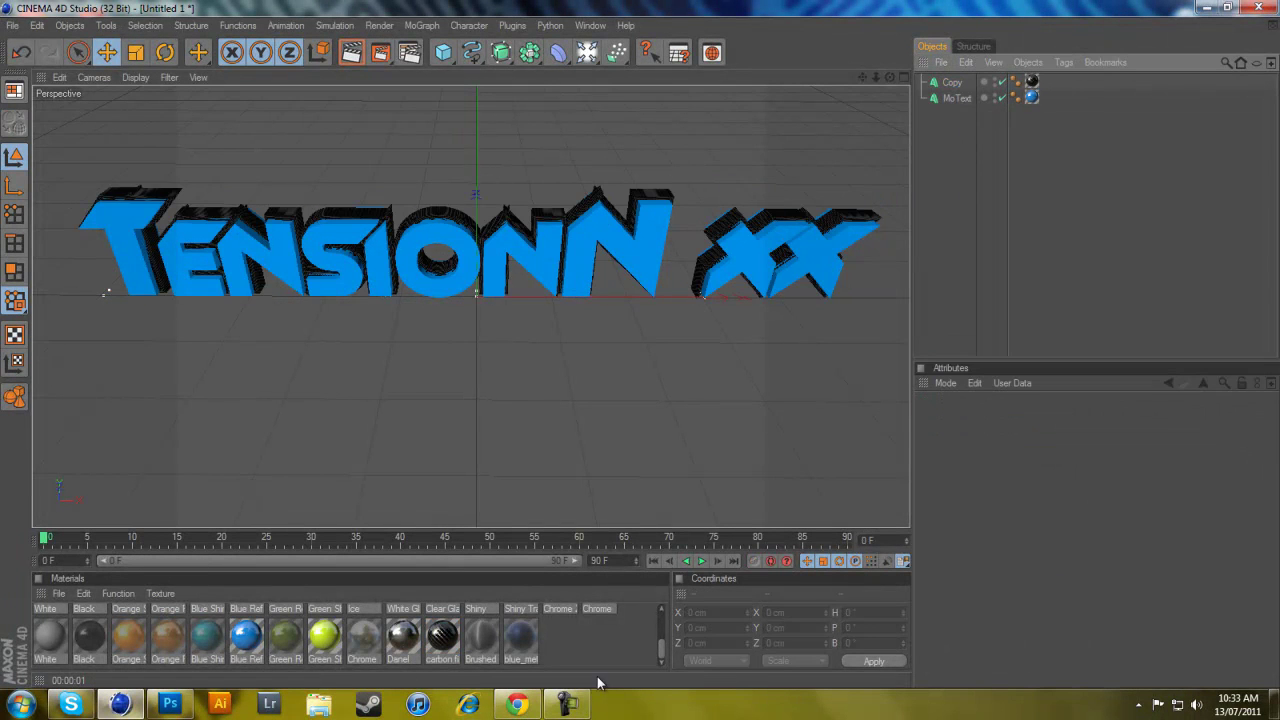
- Delete the carbon fiber texture tag from Copy and render a quick preview
{"action": "left_click", "coordinate": [662, 650]}
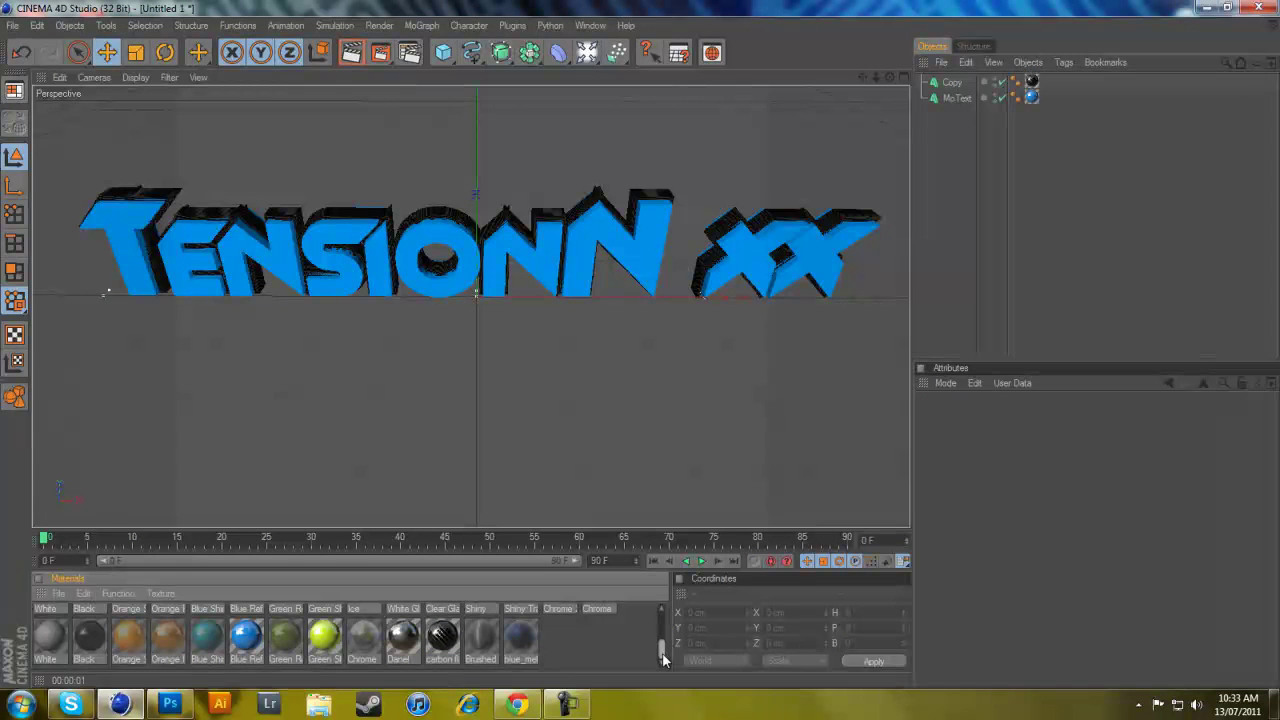
{"action": "left_click", "coordinate": [1032, 81]}
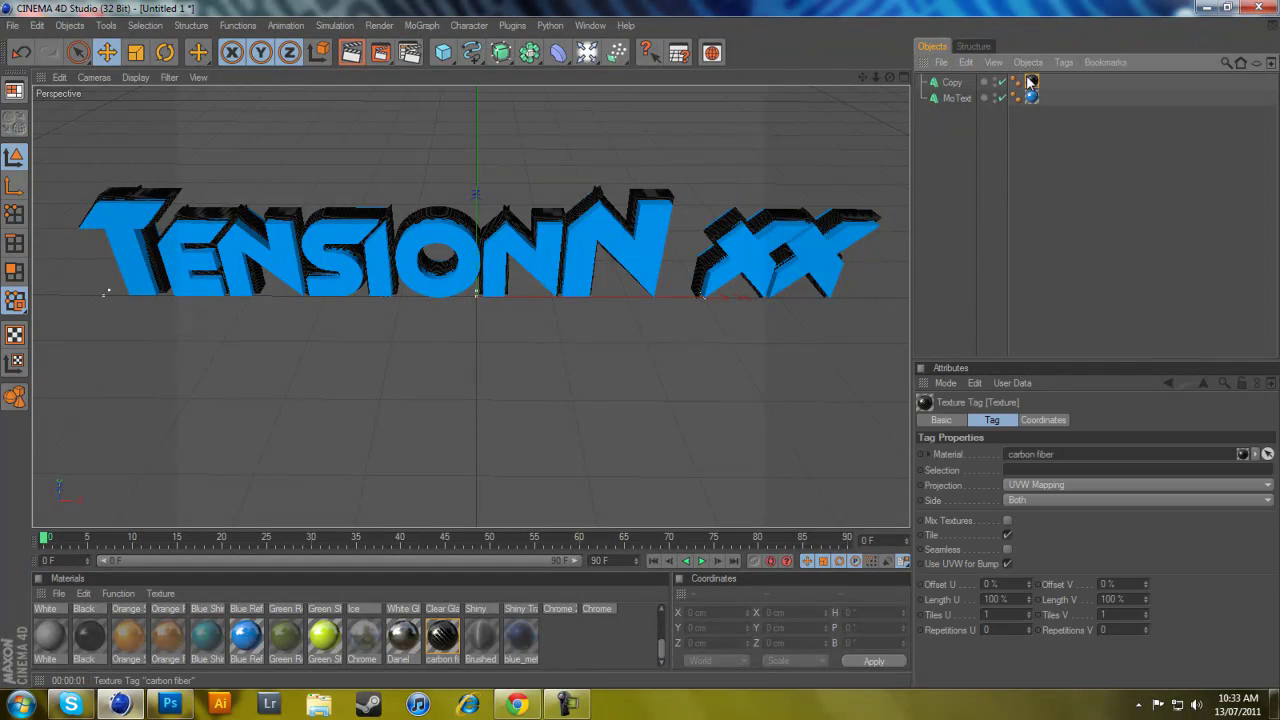
{"action": "key", "text": "Delete"}
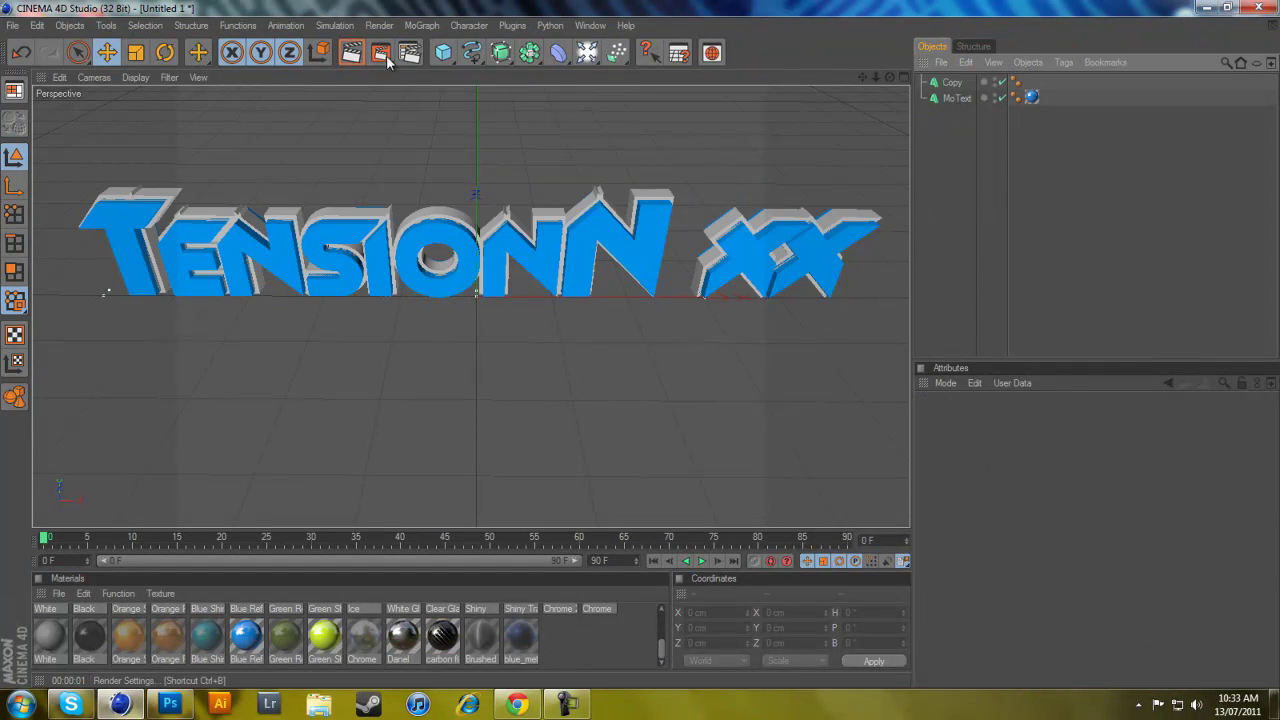
{"action": "left_click", "coordinate": [351, 53]}
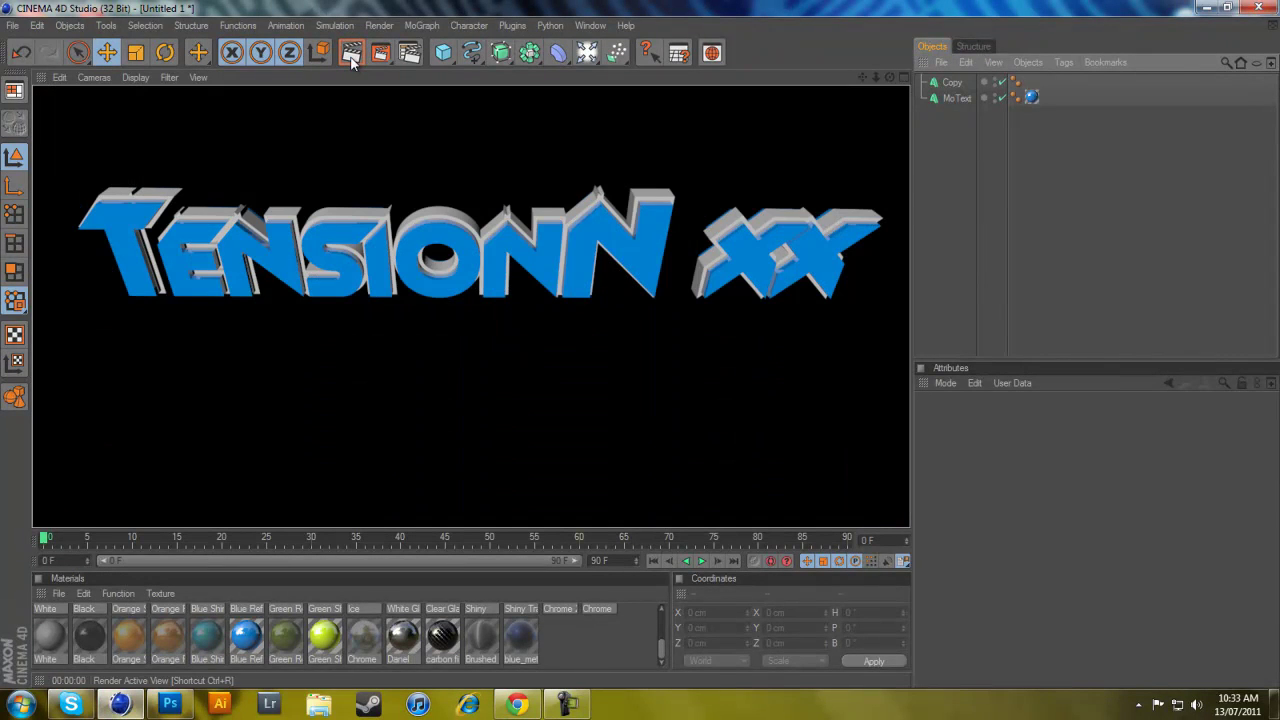
{"action": "left_click", "coordinate": [926, 190]}
- Apply the Nior Black material to the Copy text
{"action": "left_click_drag", "start_coordinate": [665, 648], "coordinate": [657, 622]}
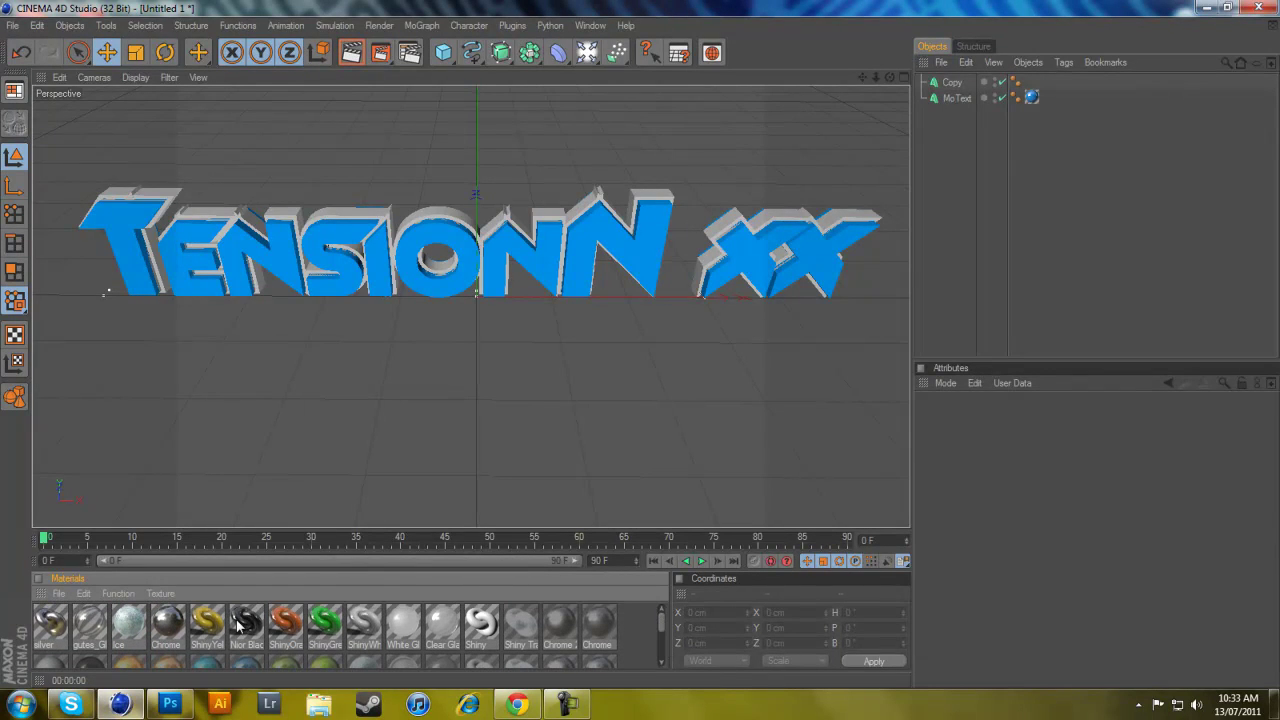
{"action": "left_click_drag", "start_coordinate": [240, 625], "coordinate": [953, 85]}
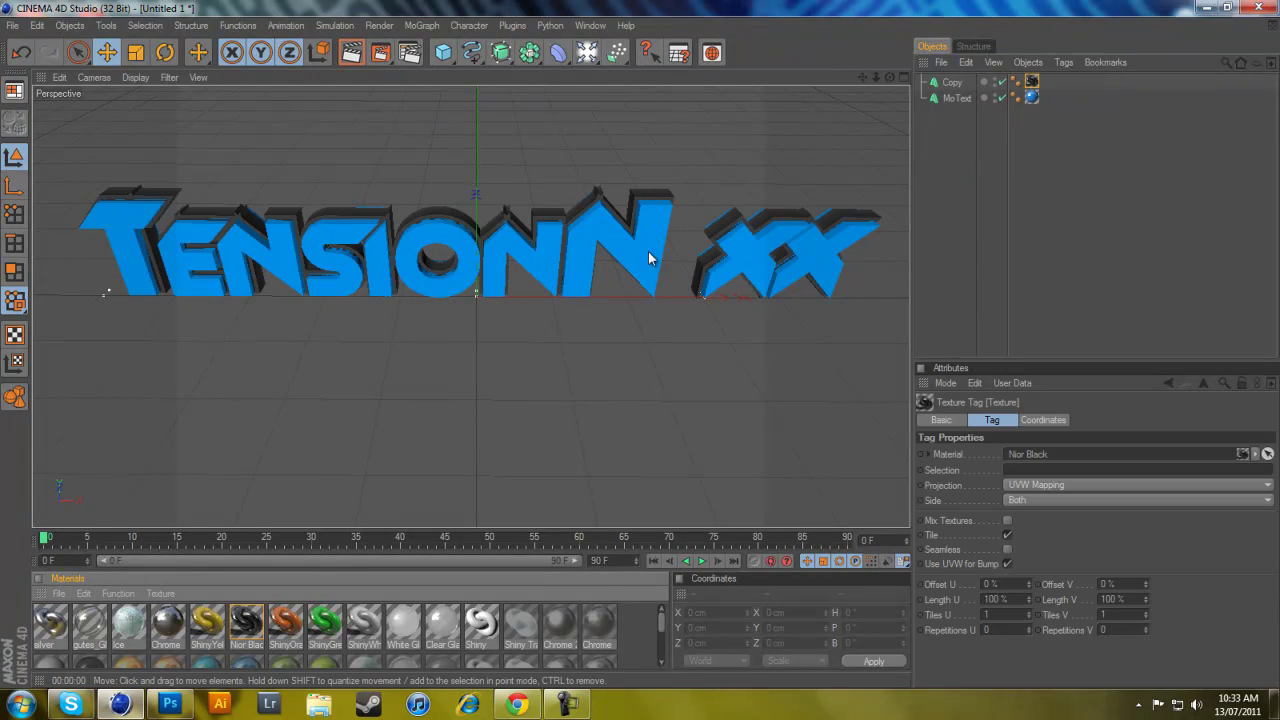
{"action": "left_click", "coordinate": [953, 142]}
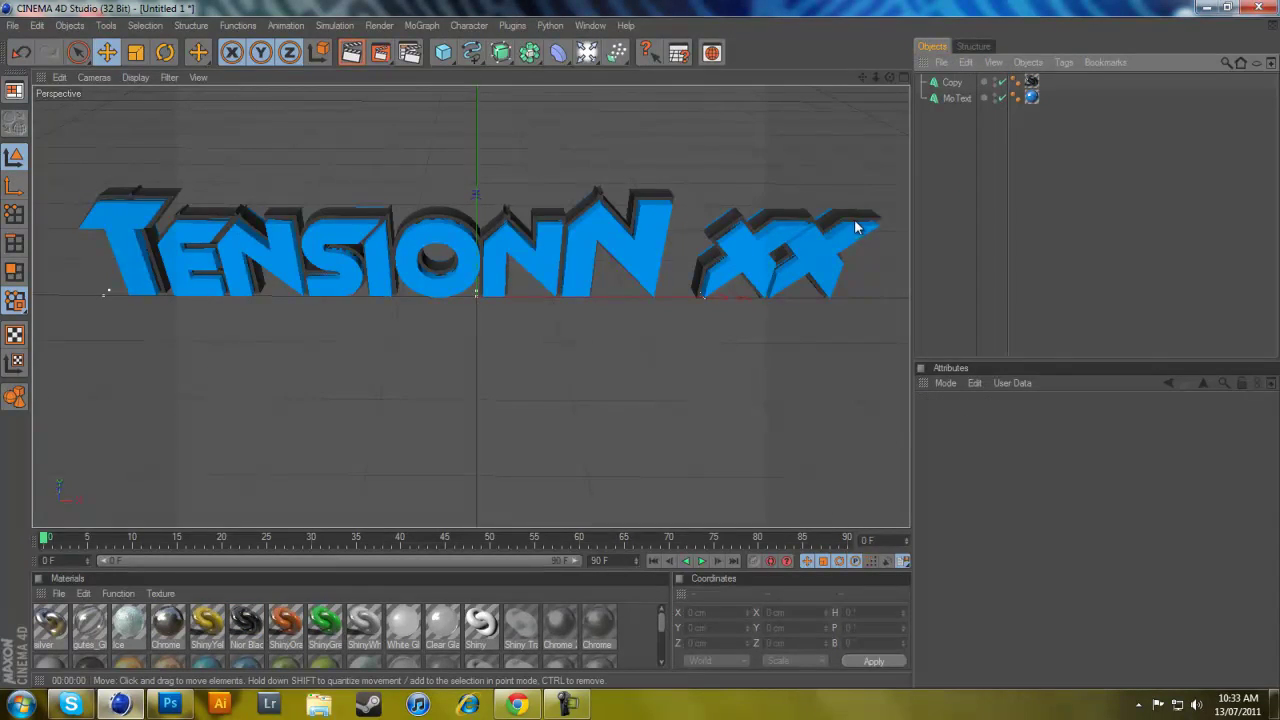
- Orbit, move and zoom the perspective camera so the text sits lower against the grid
{"action": "left_click_drag", "start_coordinate": [862, 77], "coordinate": [641, 346]}
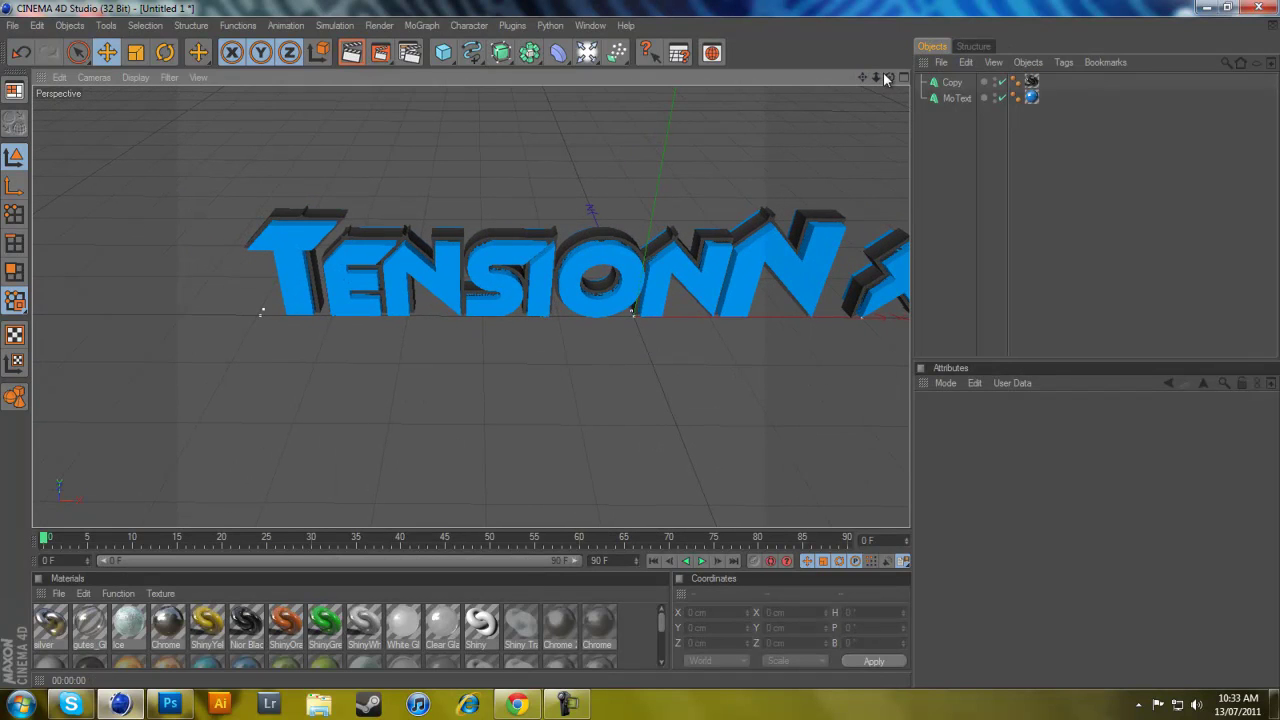
{"action": "left_click_drag", "start_coordinate": [888, 77], "coordinate": [640, 349]}
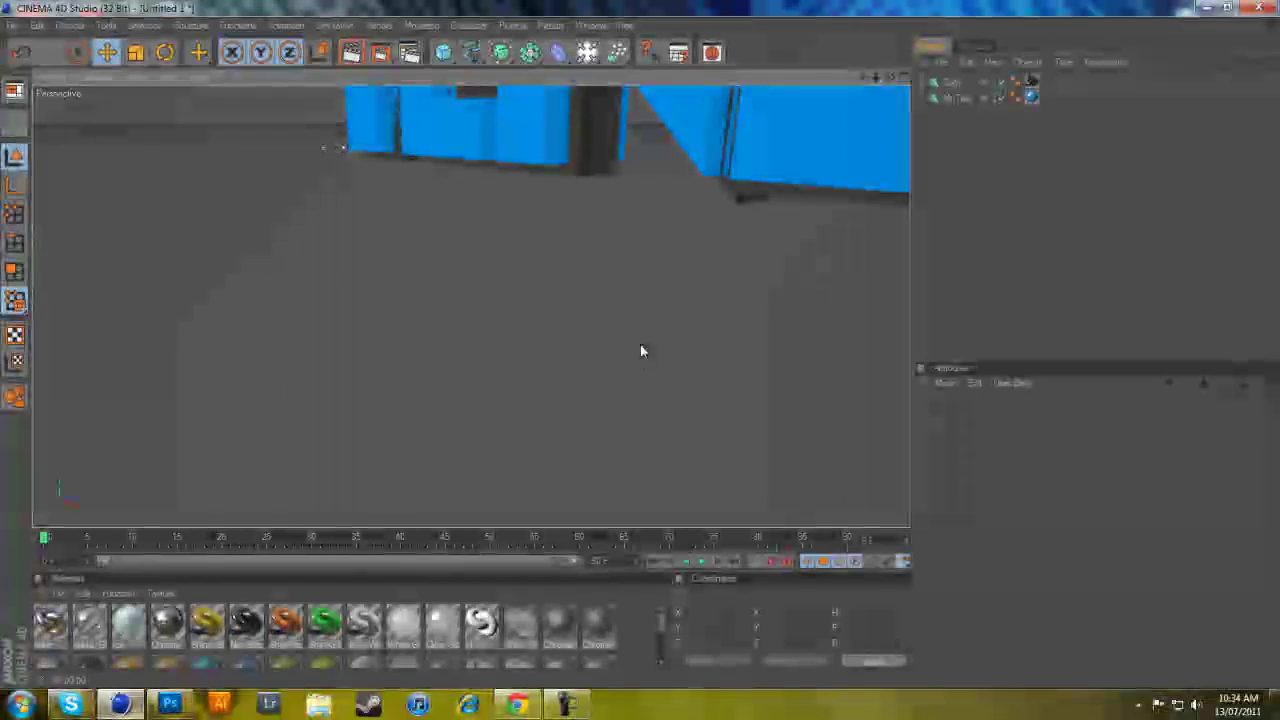
{"action": "left_click_drag", "start_coordinate": [862, 77], "coordinate": [652, 365]}
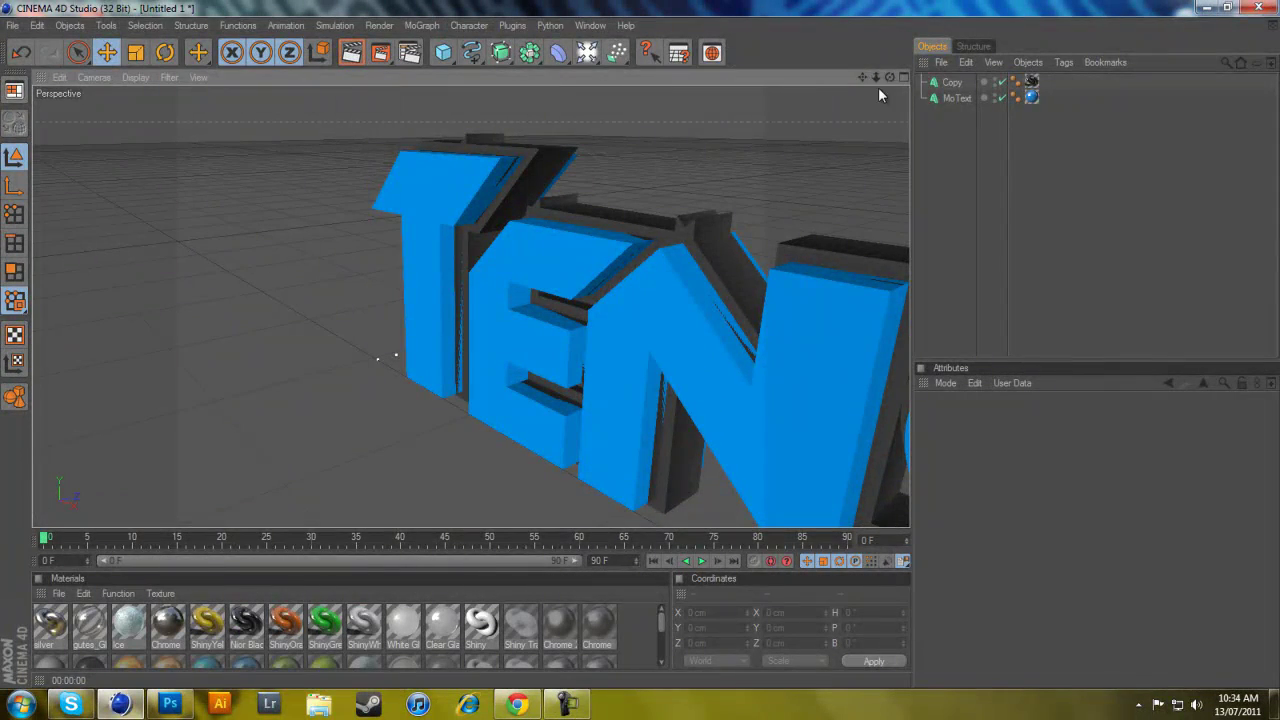
{"action": "left_click_drag", "start_coordinate": [882, 79], "coordinate": [948, 90]}
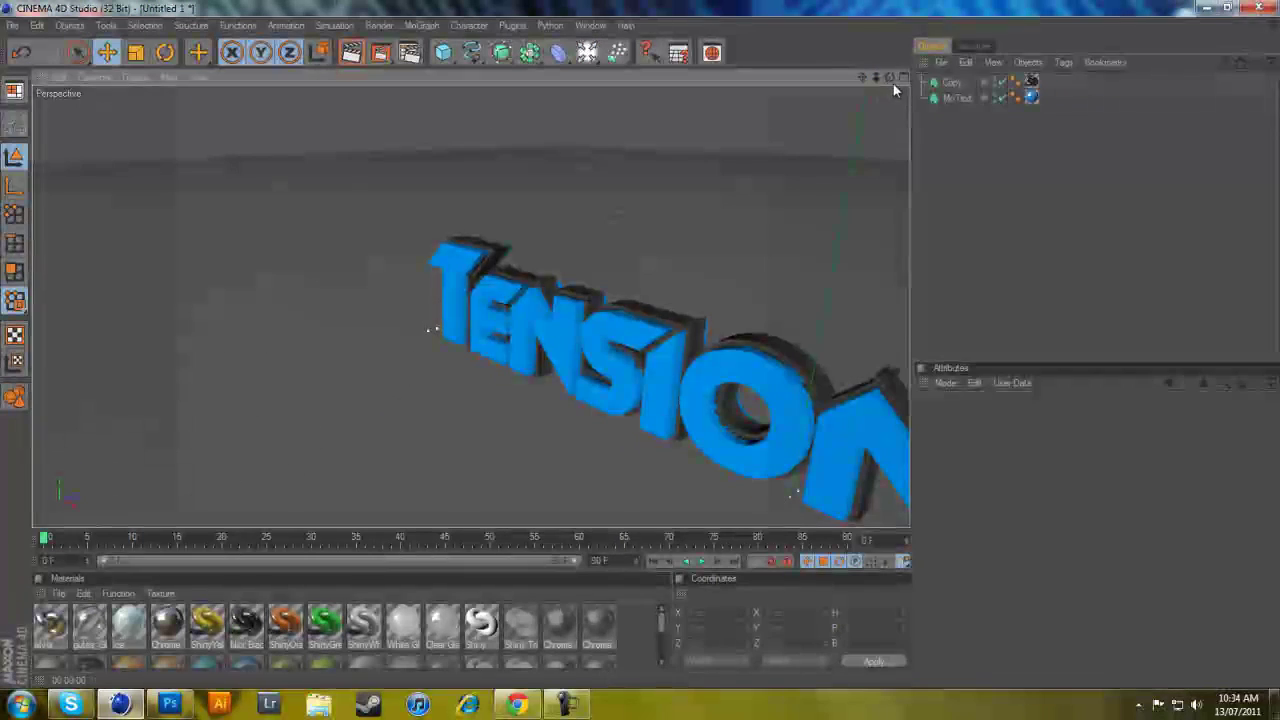
{"action": "left_click_drag", "start_coordinate": [586, 351], "coordinate": [551, 345], "text": "alt"}
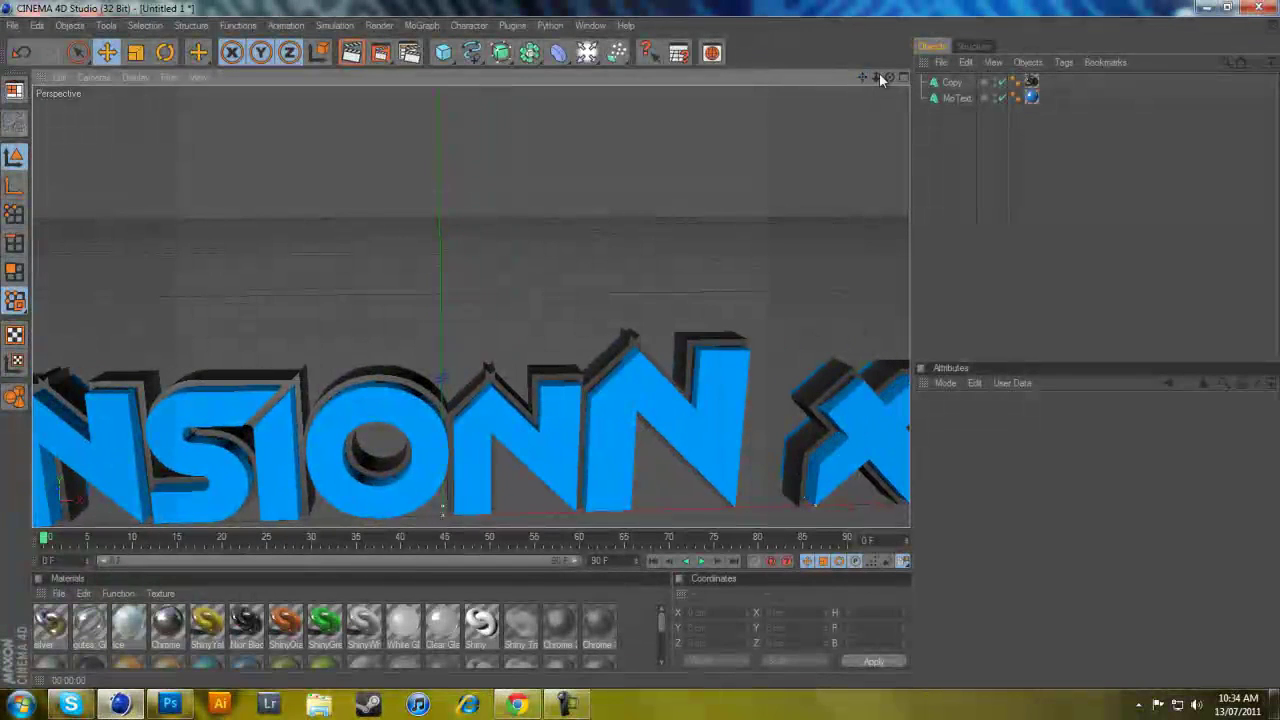
{"action": "left_click_drag", "start_coordinate": [889, 75], "coordinate": [888, 74]}
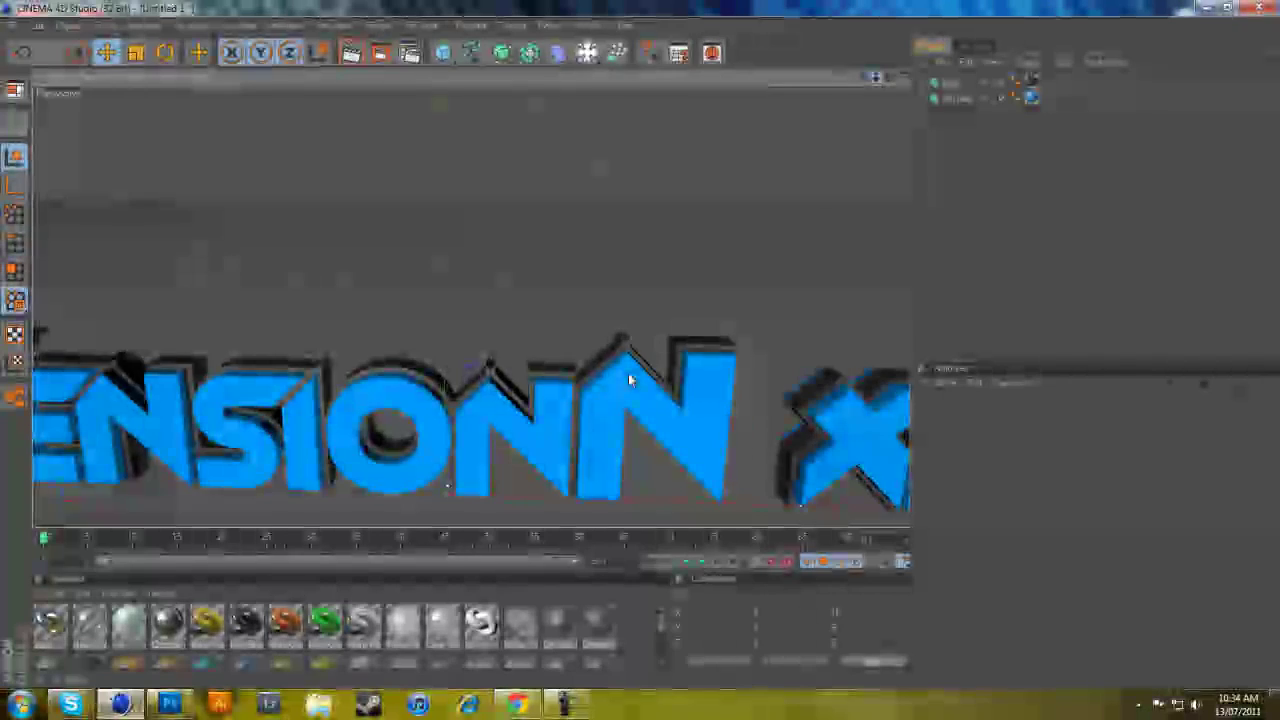
{"action": "scroll", "coordinate": [640, 362], "scroll_direction": "up", "scroll_amount": 5}
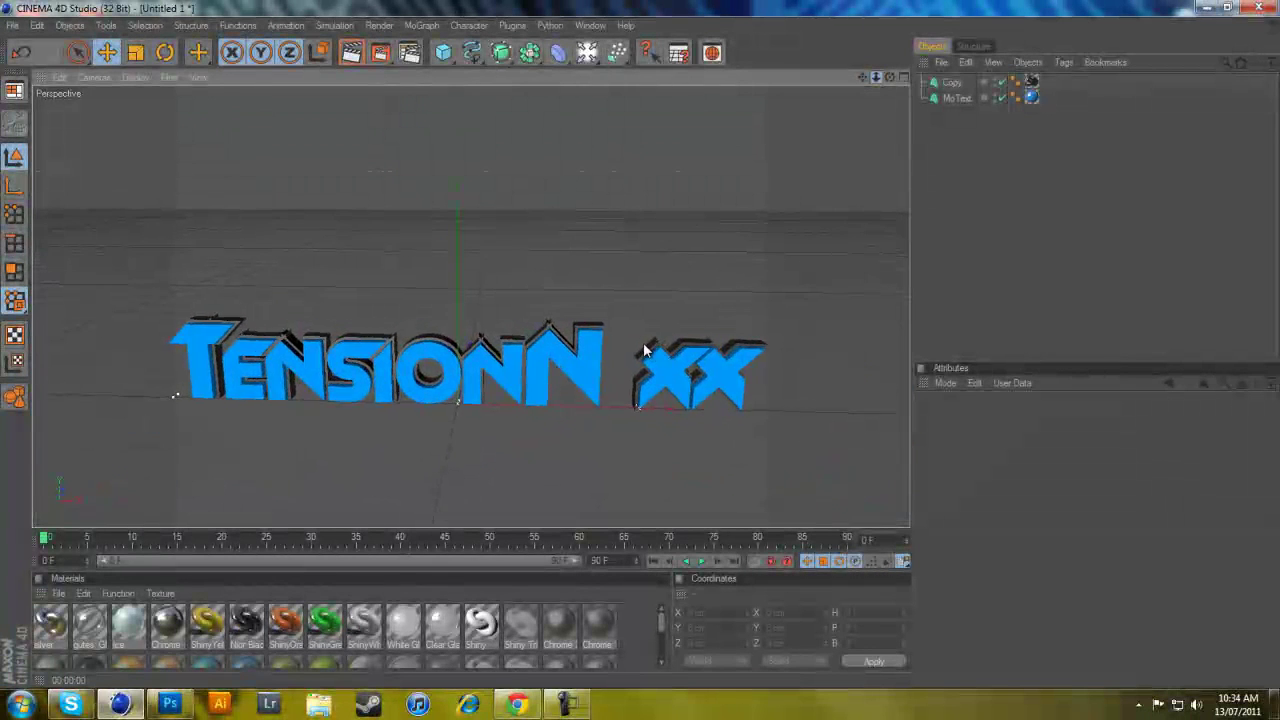
{"action": "scroll", "coordinate": [660, 347], "scroll_direction": "up", "scroll_amount": 2}
{"action": "left_click_drag", "start_coordinate": [888, 85], "coordinate": [641, 345]}
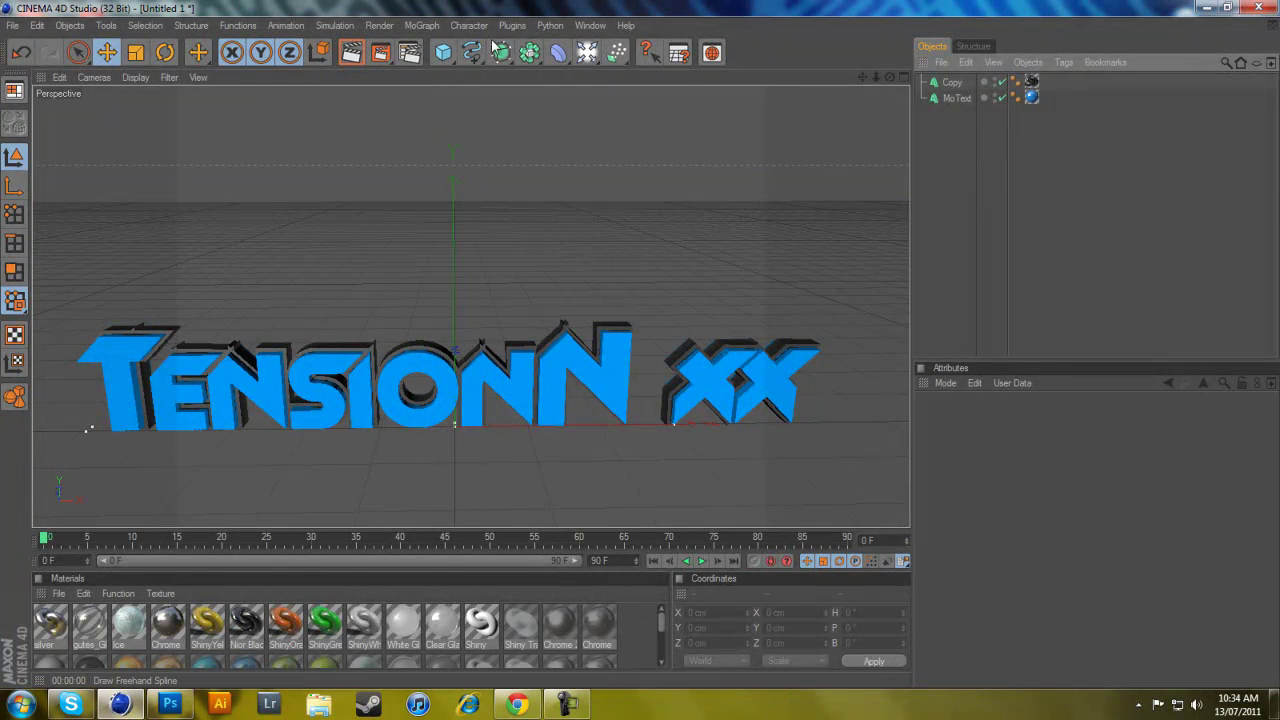
- Add a Floor object and turn on a custom display colour for it
{"action": "left_click", "coordinate": [460, 57]}
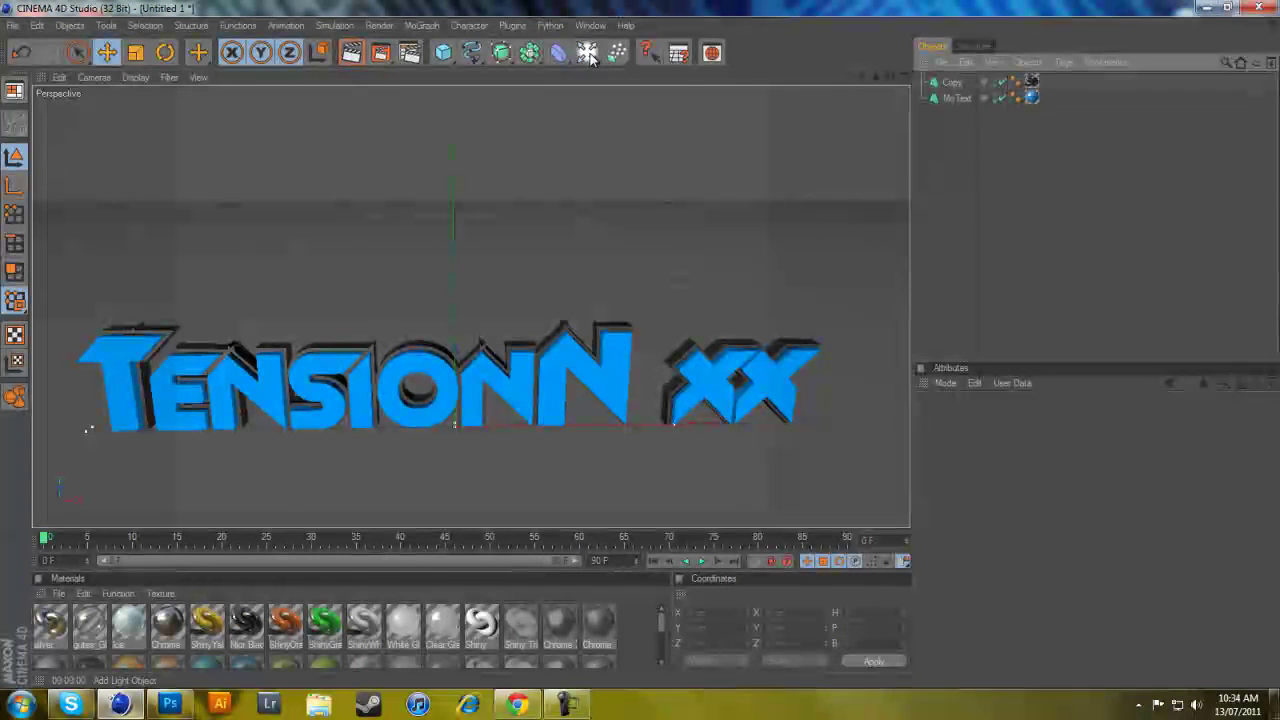
{"action": "left_click", "coordinate": [590, 55]}
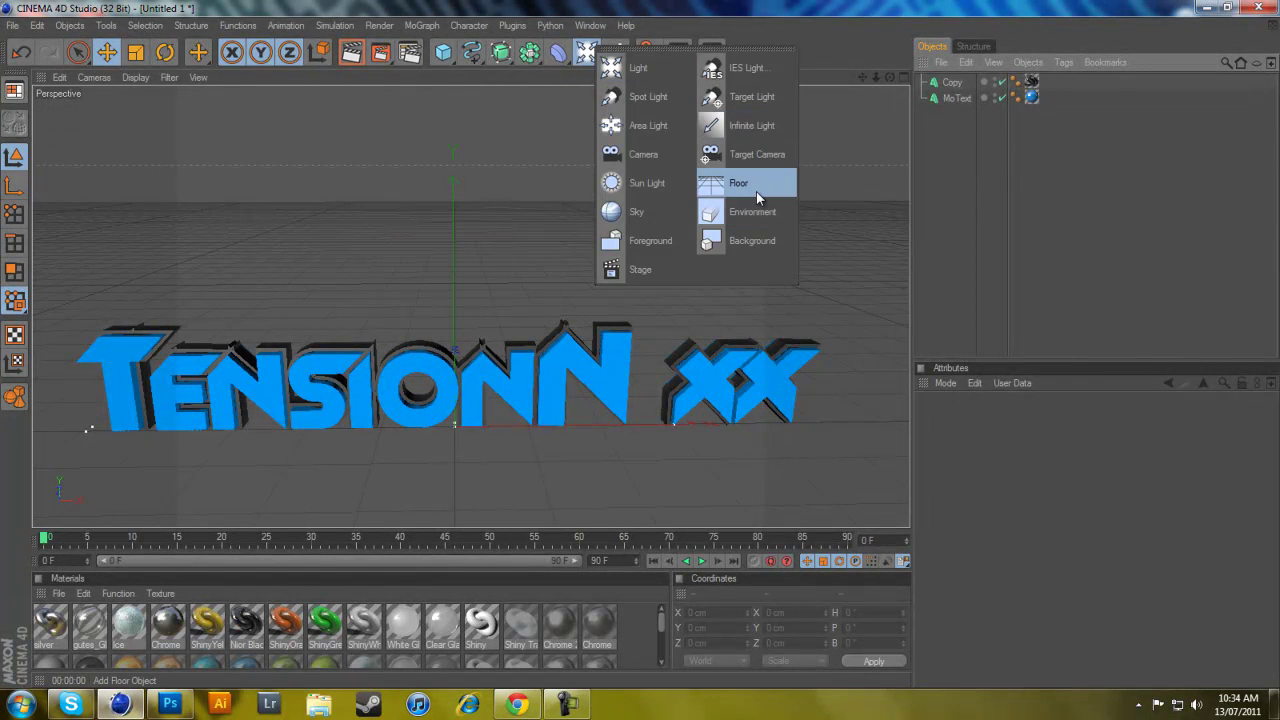
{"action": "left_click", "coordinate": [755, 190]}
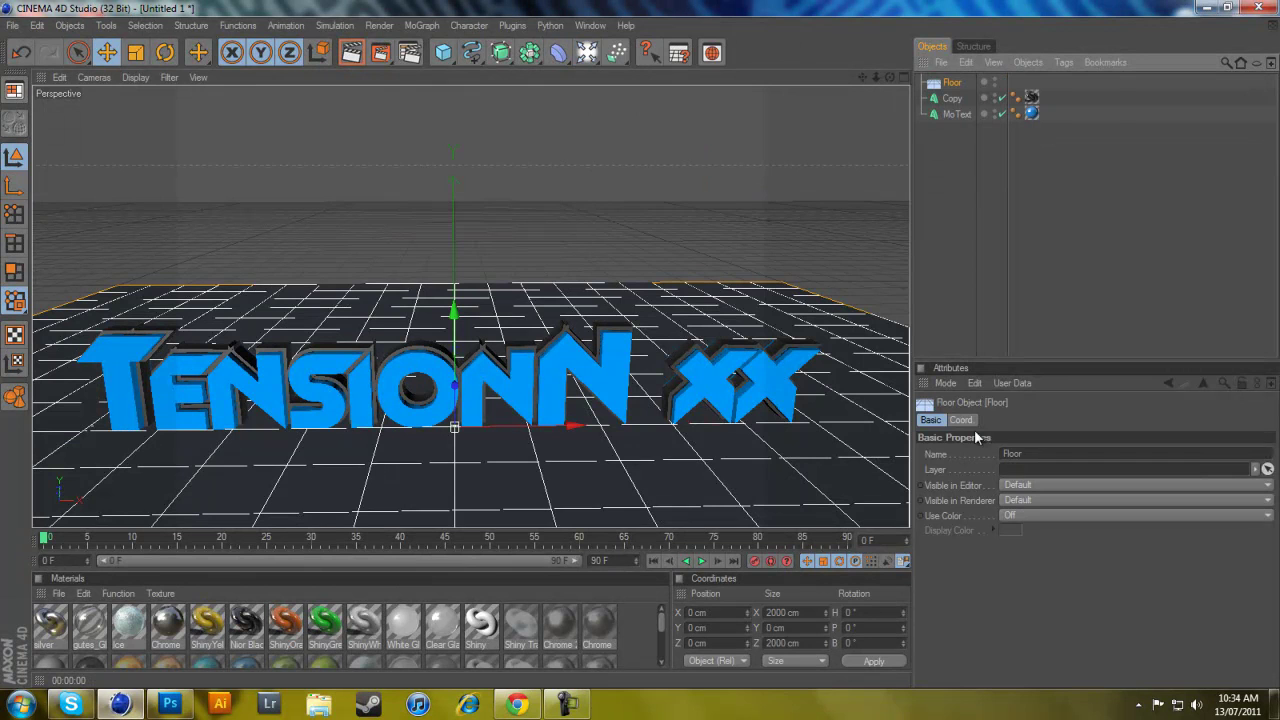
{"action": "left_click", "coordinate": [1020, 515]}
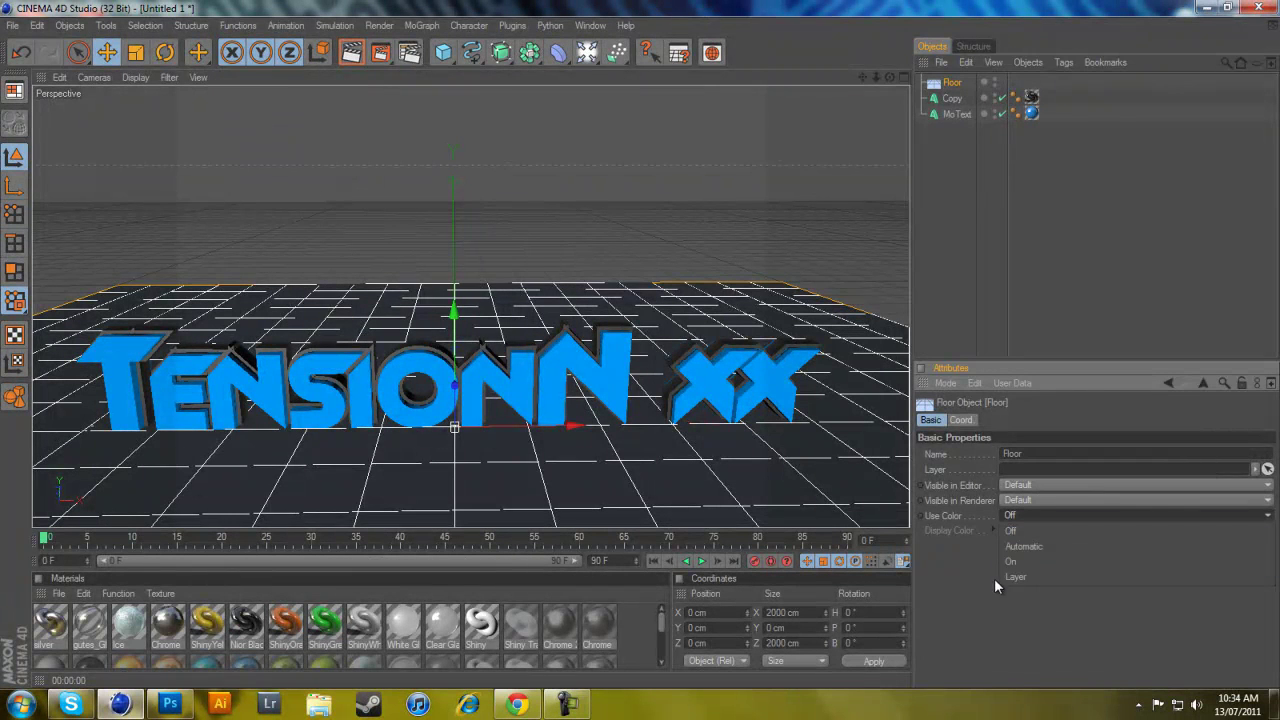
{"action": "left_click", "coordinate": [1010, 561]}
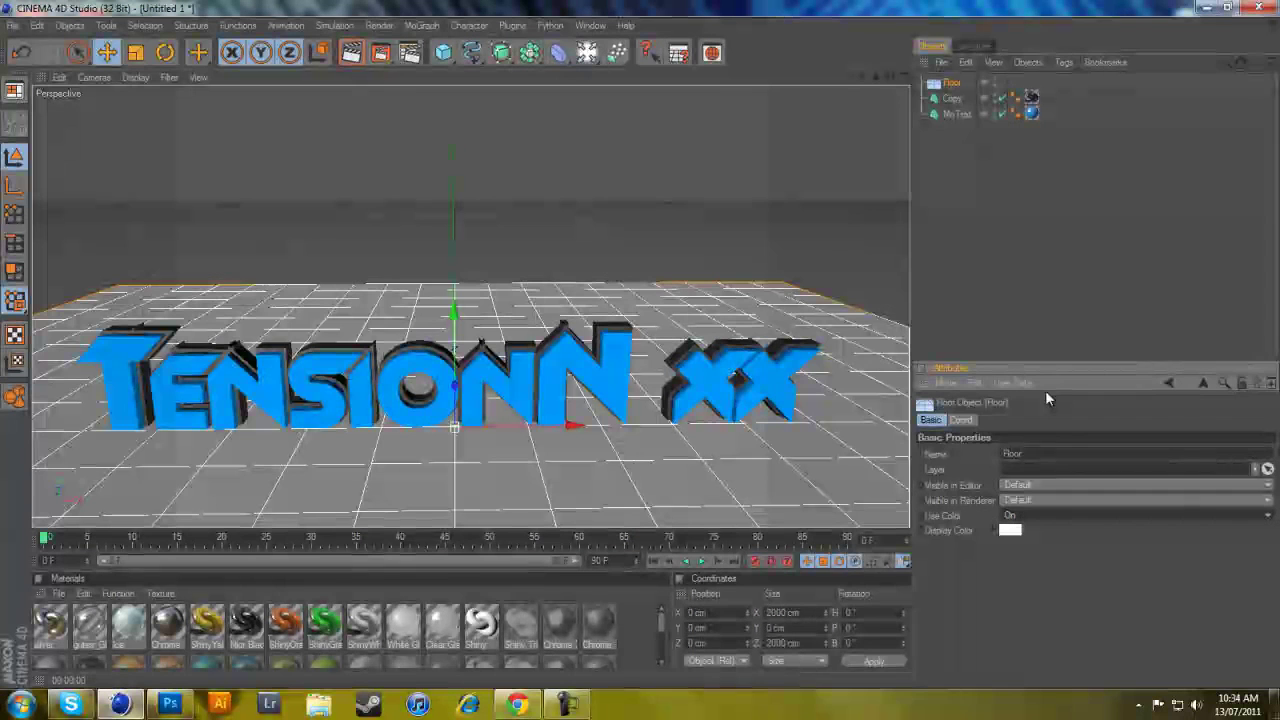
- Reset the floor's X position to 0 cm in its Coord settings
{"action": "left_click", "coordinate": [961, 420]}
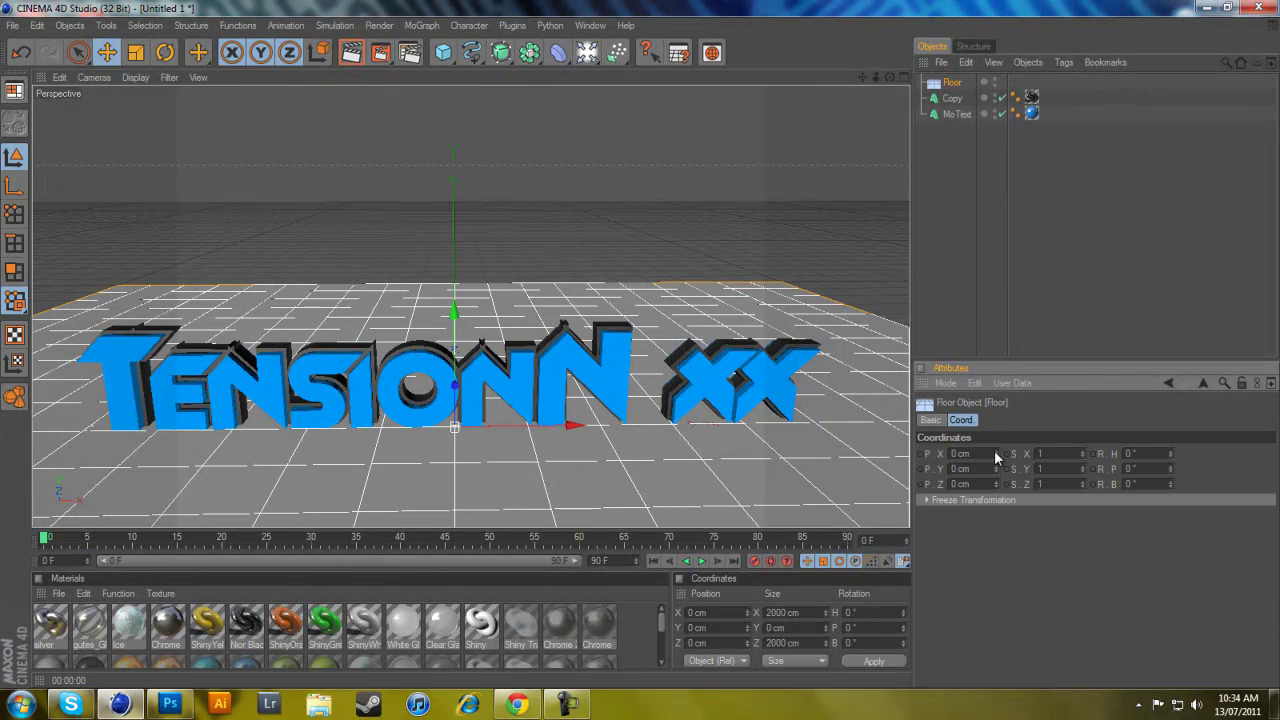
{"action": "left_click_drag", "start_coordinate": [996, 455], "coordinate": [996, 455]}
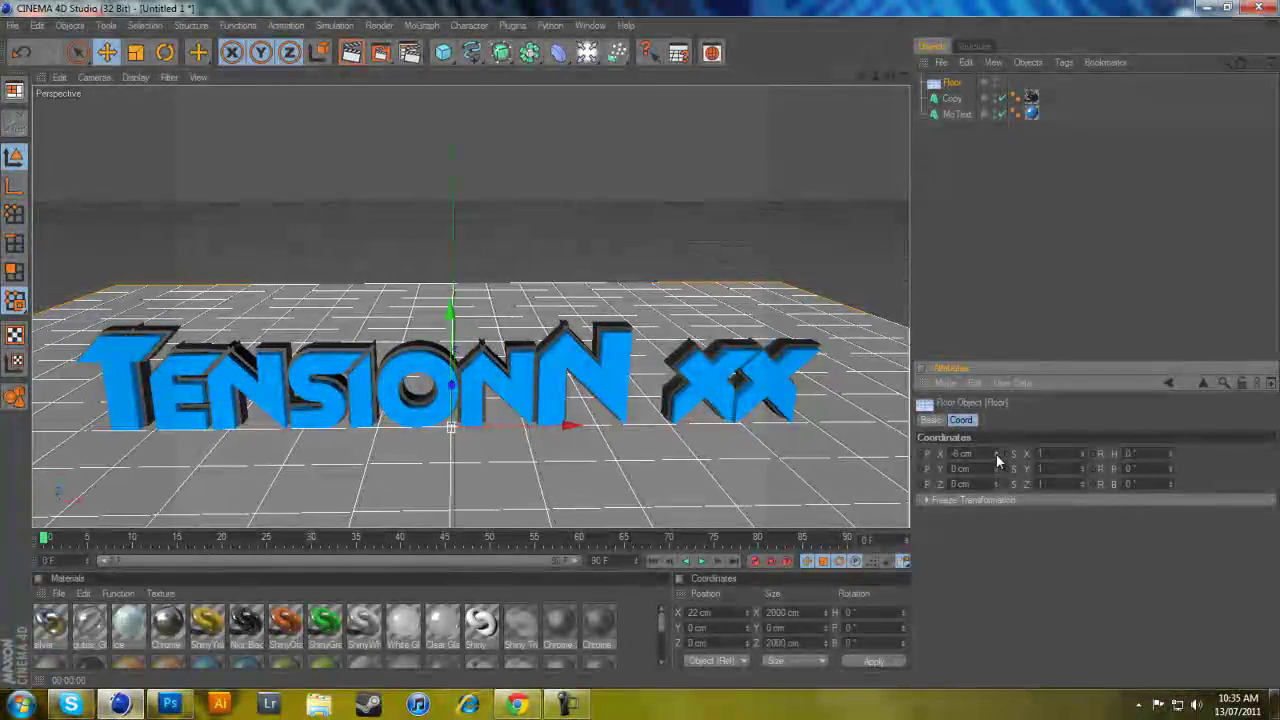
{"action": "left_click_drag", "start_coordinate": [996, 455], "coordinate": [996, 455]}
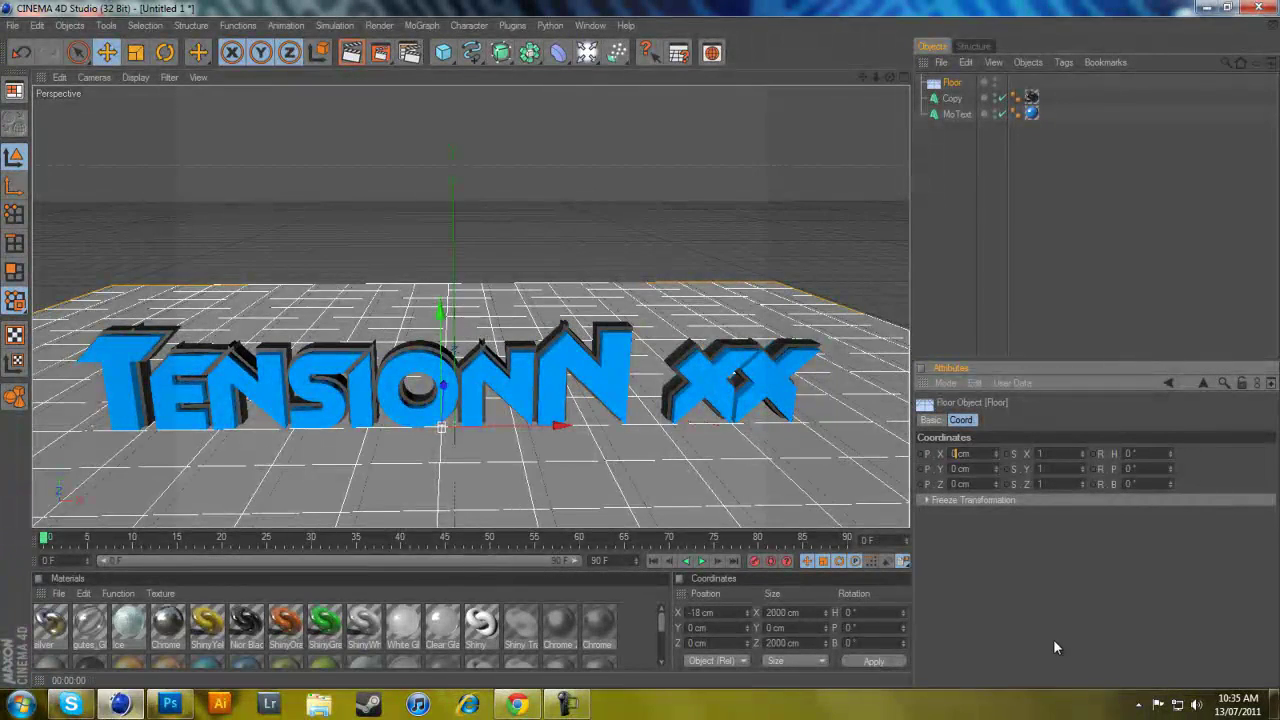
{"action": "type", "text": "0"}
{"action": "key", "text": "Return"}
- Enter new Z, Y and X scale values for the floor, bringing Y and X to 999
{"action": "left_click_drag", "start_coordinate": [1082, 454], "coordinate": [1082, 469]}
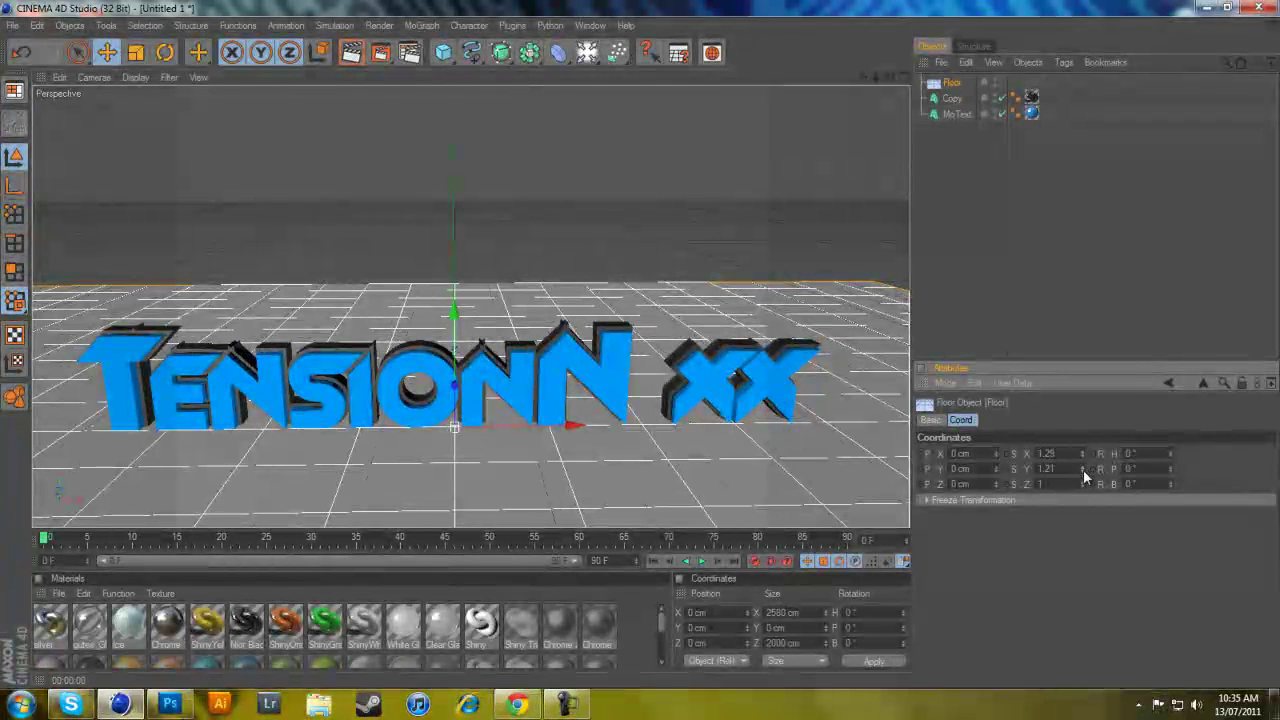
{"action": "left_click_drag", "start_coordinate": [1083, 479], "coordinate": [1082, 479]}
{"action": "double_click", "coordinate": [1050, 484]}
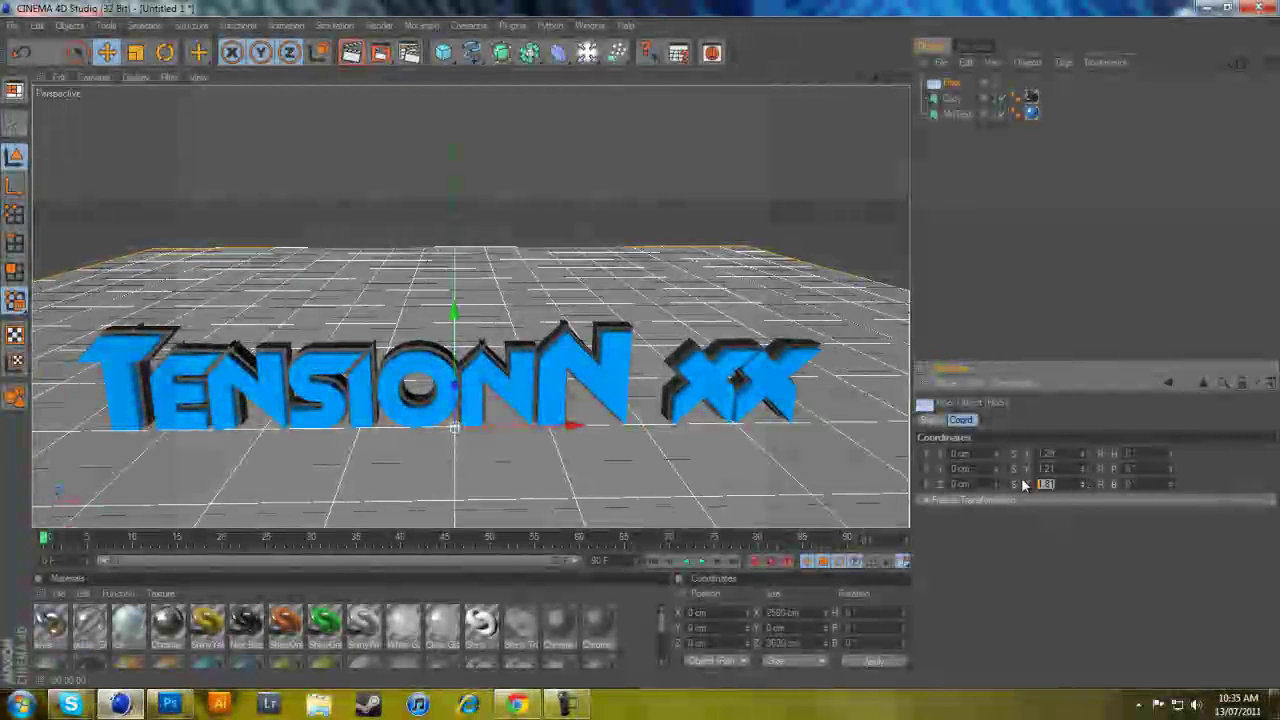
{"action": "type", "text": "199"}
{"action": "key", "text": "Return"}
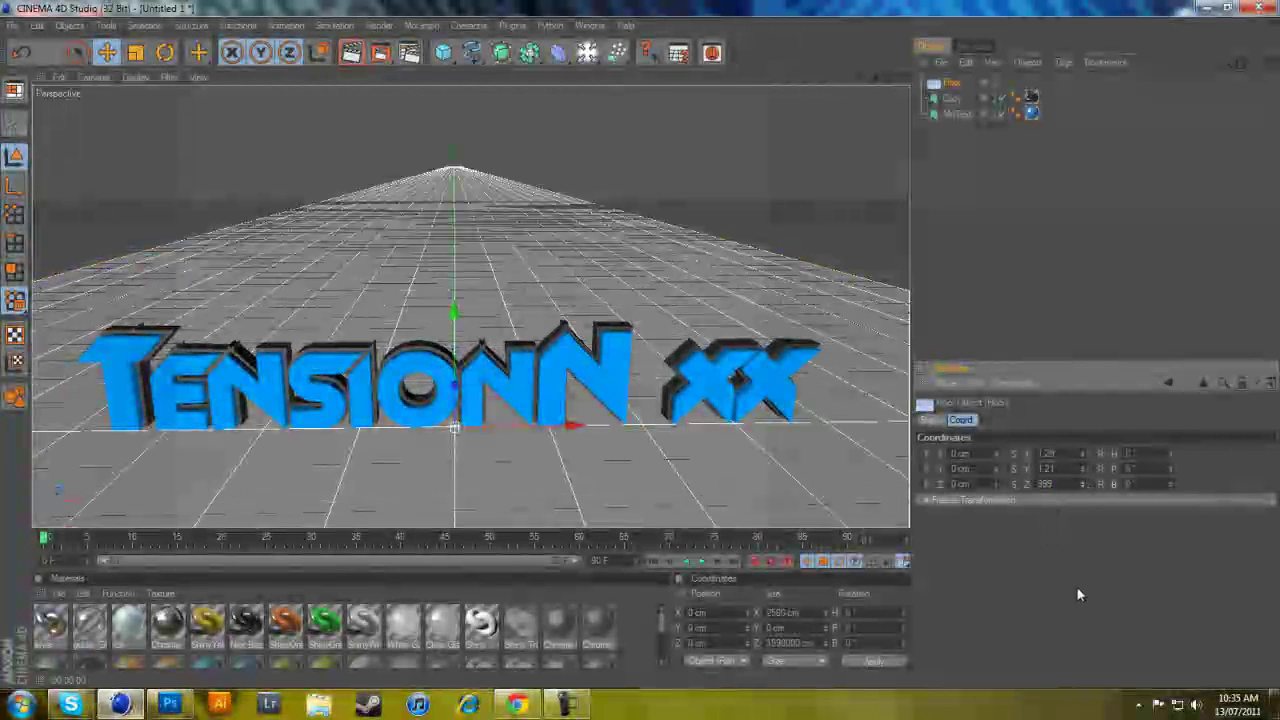
{"action": "double_click", "coordinate": [1042, 468]}
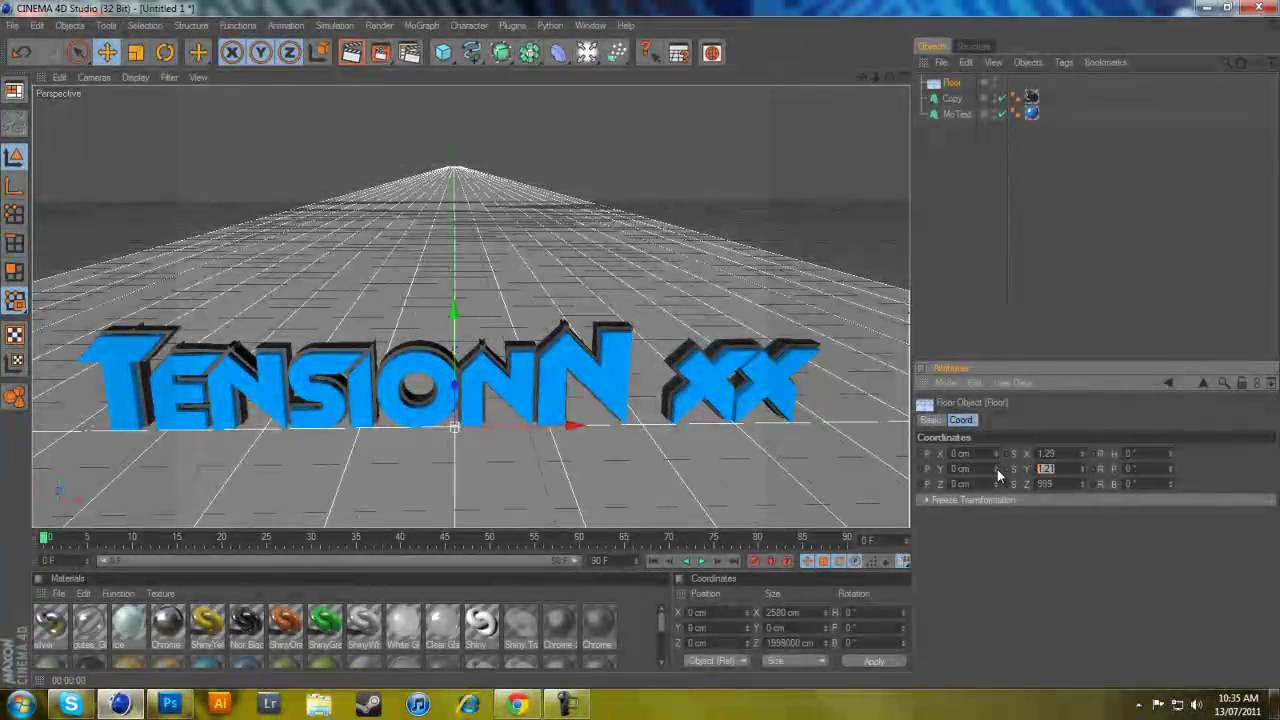
{"action": "type", "text": "999"}
{"action": "double_click", "coordinate": [1045, 453]}
{"action": "type", "text": "999"}
{"action": "key", "text": "Return"}
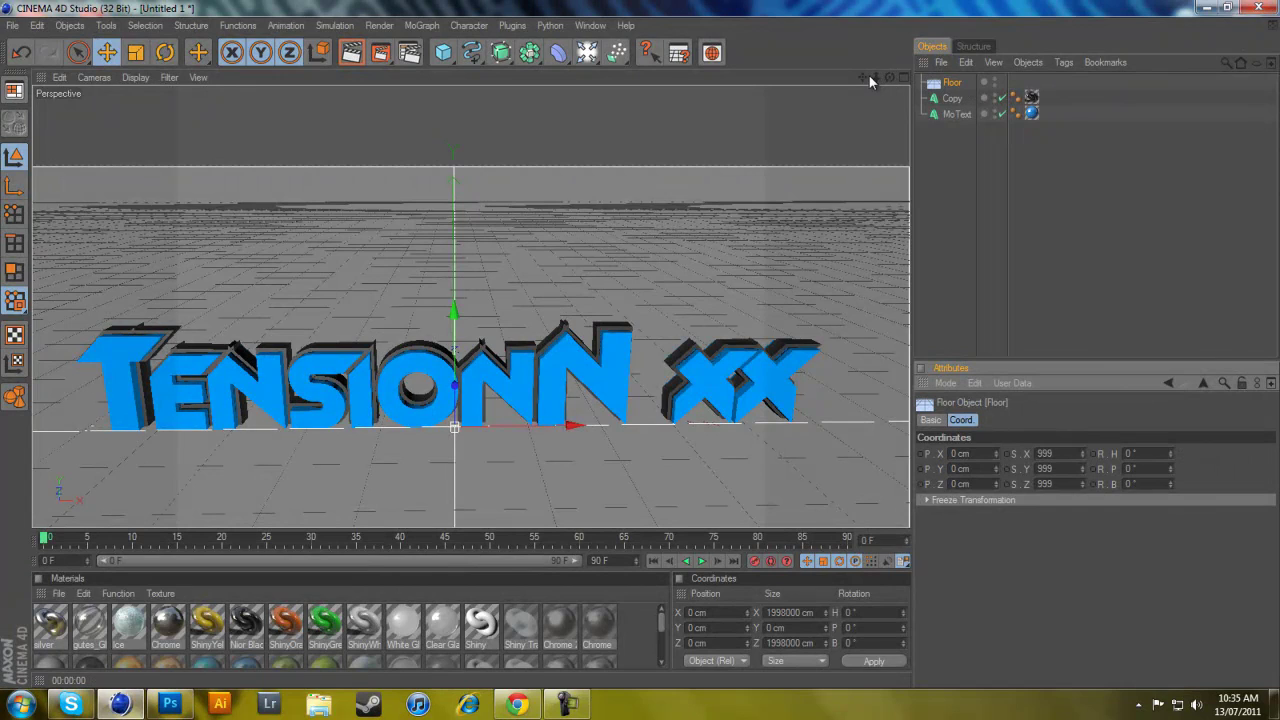
{"action": "left_click_drag", "start_coordinate": [862, 77], "coordinate": [641, 350]}
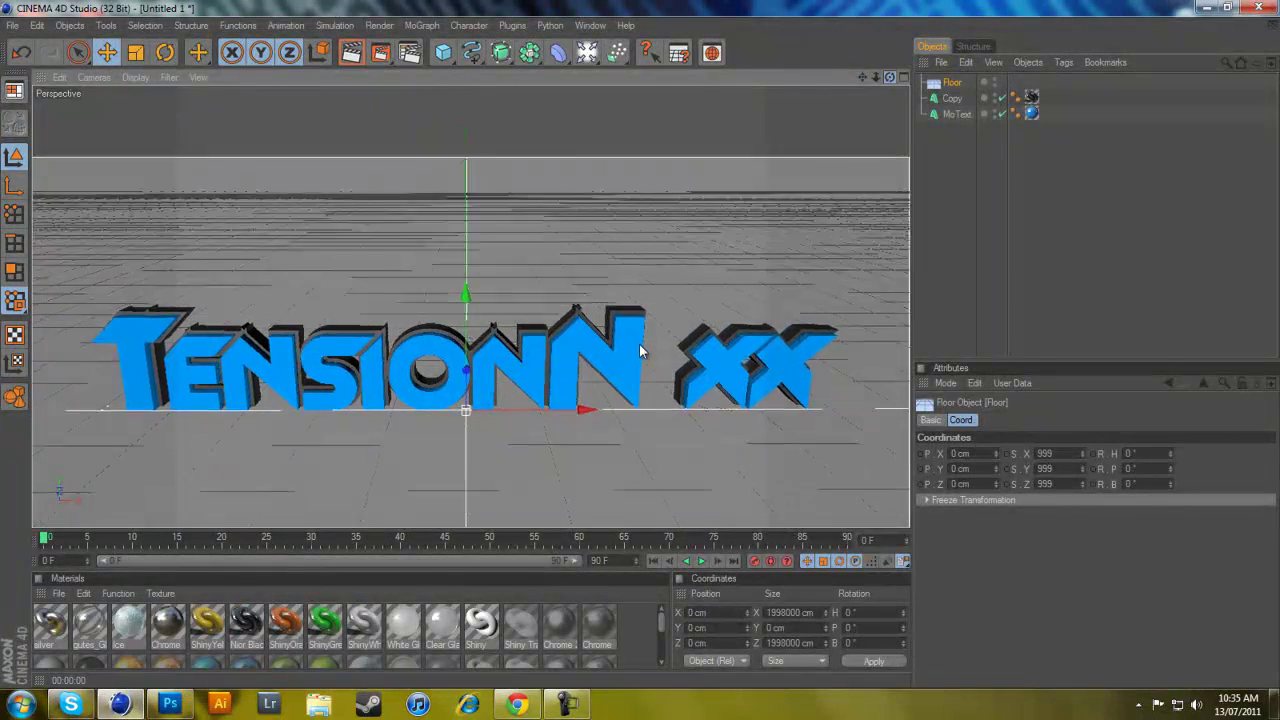
{"action": "left_click", "coordinate": [351, 52]}
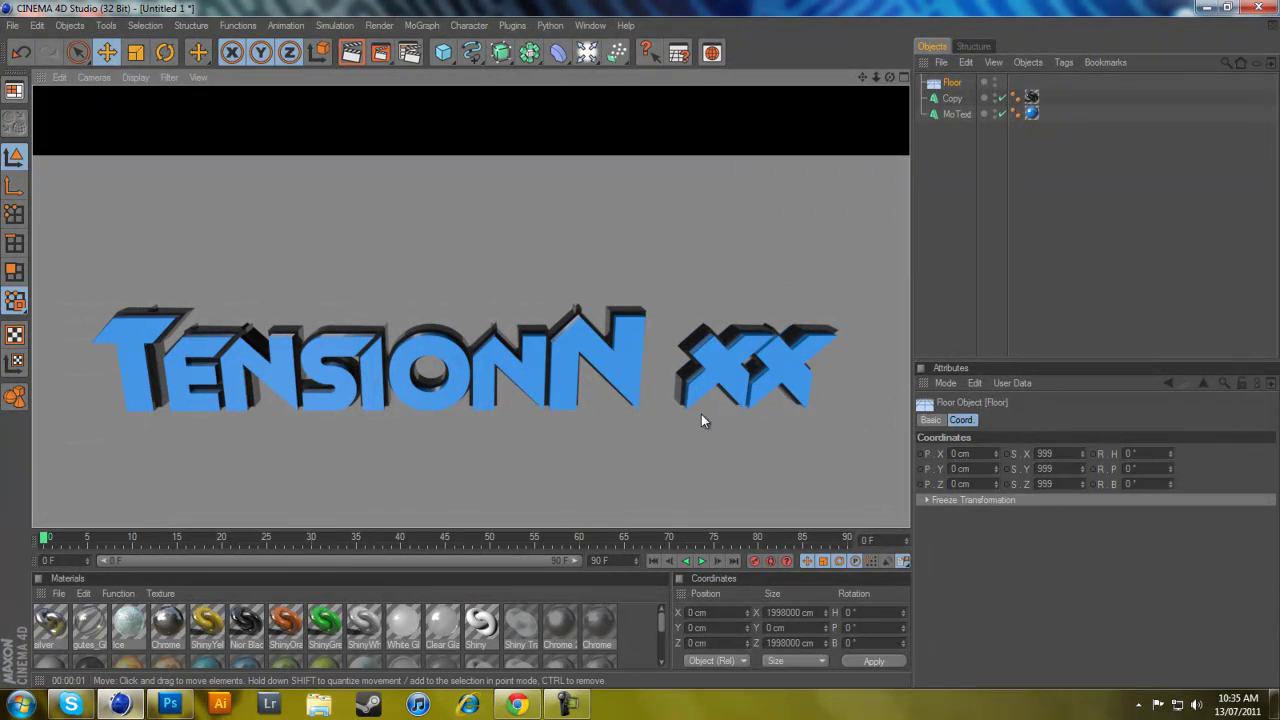
{"action": "left_click", "coordinate": [902, 192]}
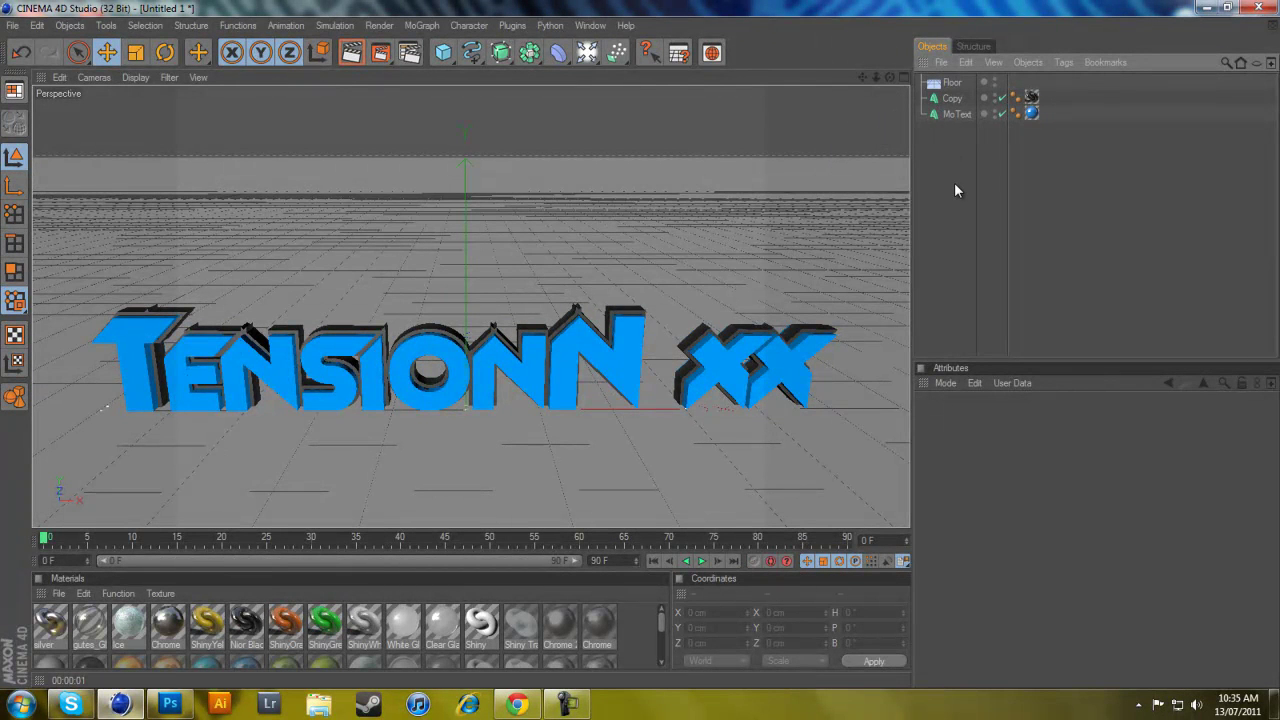
- Set the render output format to PNG with Alpha Channel, then browse for the save location
{"action": "left_click", "coordinate": [411, 53]}
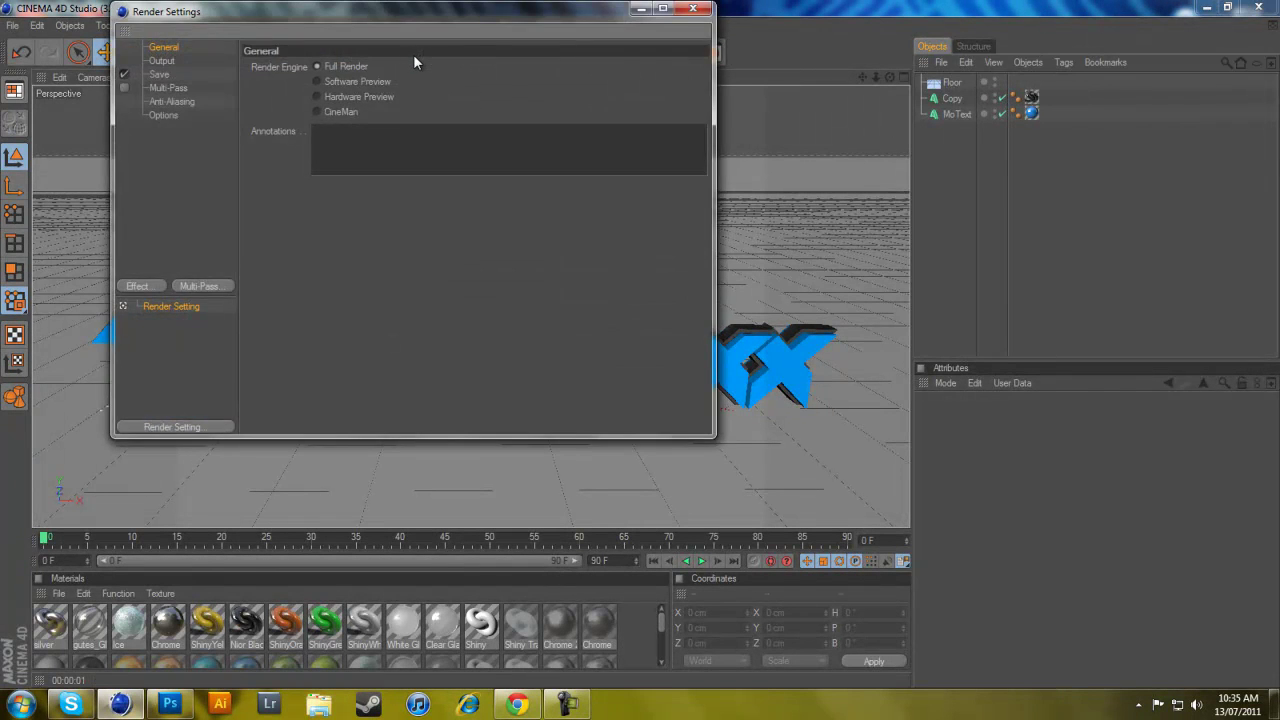
{"action": "left_click_drag", "start_coordinate": [543, 18], "coordinate": [955, 92]}
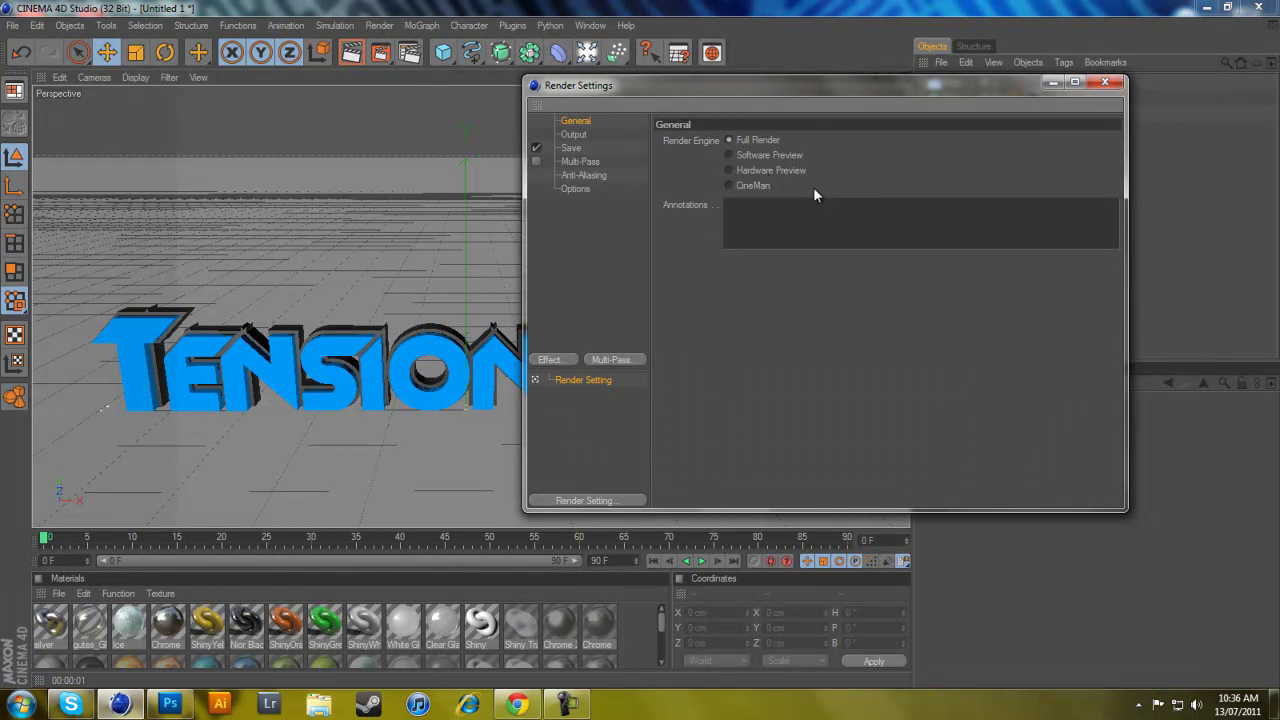
{"action": "left_click", "coordinate": [570, 150]}
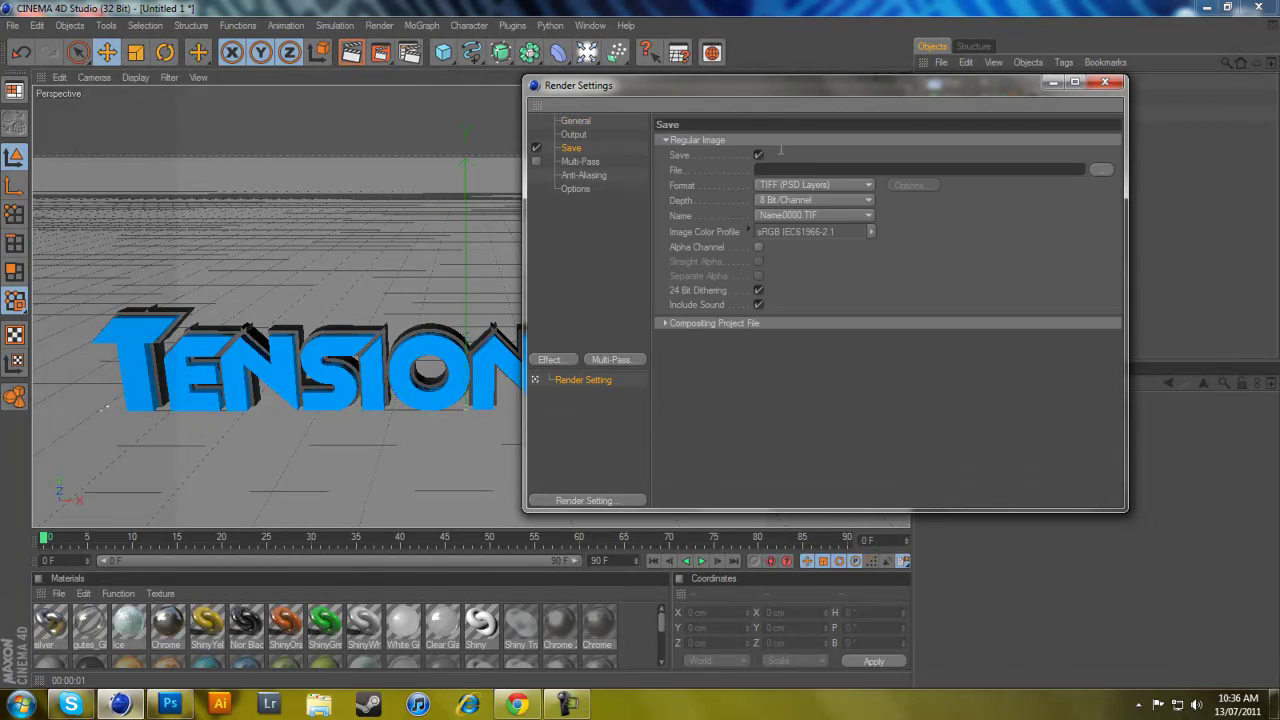
{"action": "left_click", "coordinate": [824, 185]}
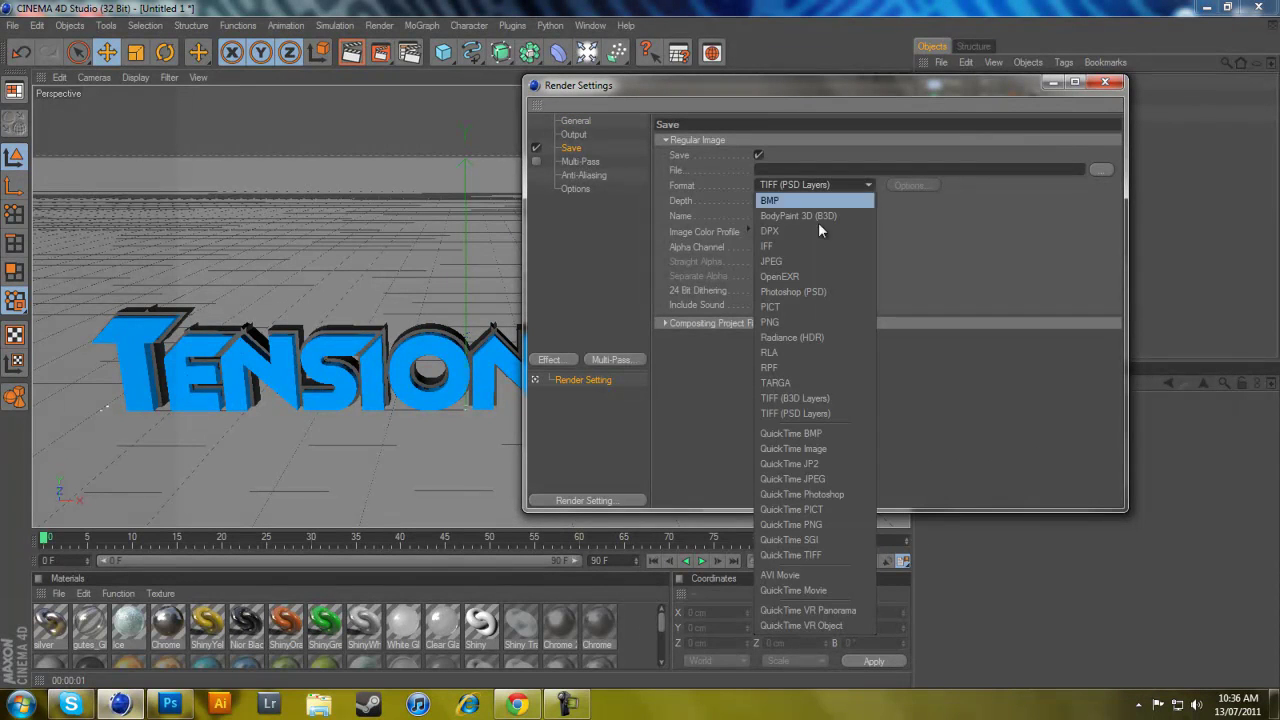
{"action": "left_click", "coordinate": [800, 322]}
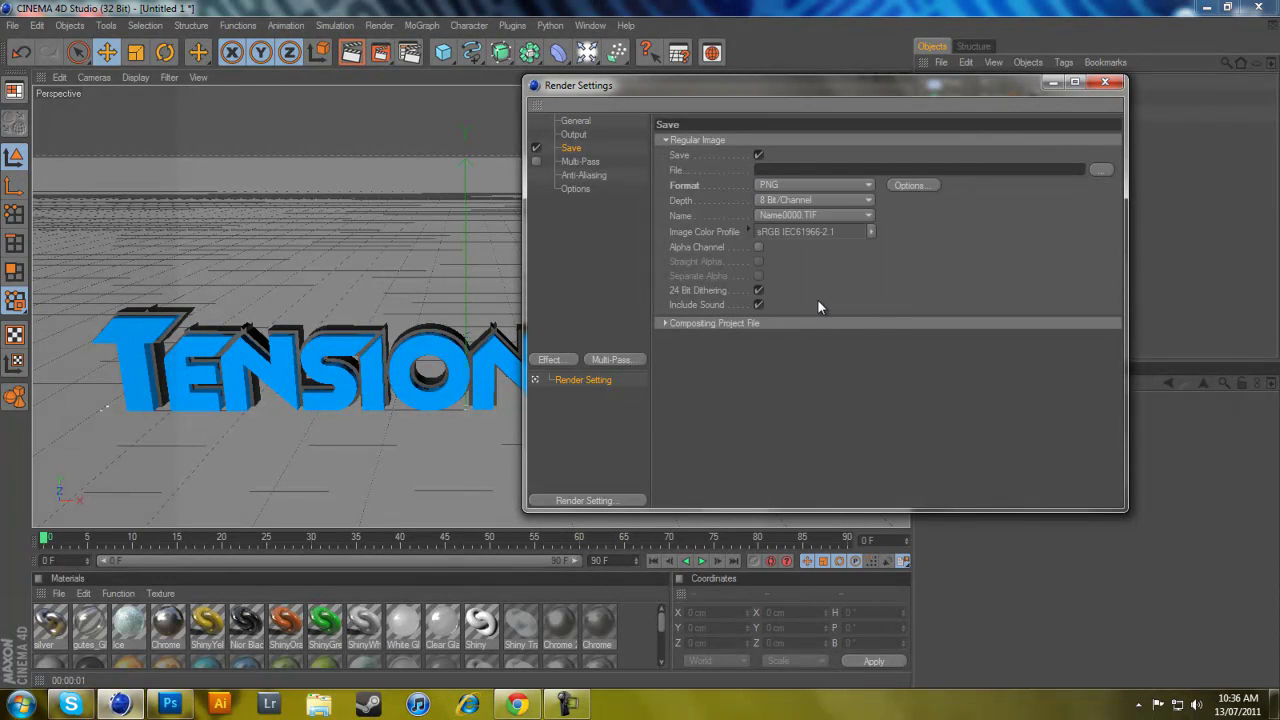
{"action": "left_click", "coordinate": [758, 248]}
{"action": "left_click", "coordinate": [1092, 170]}
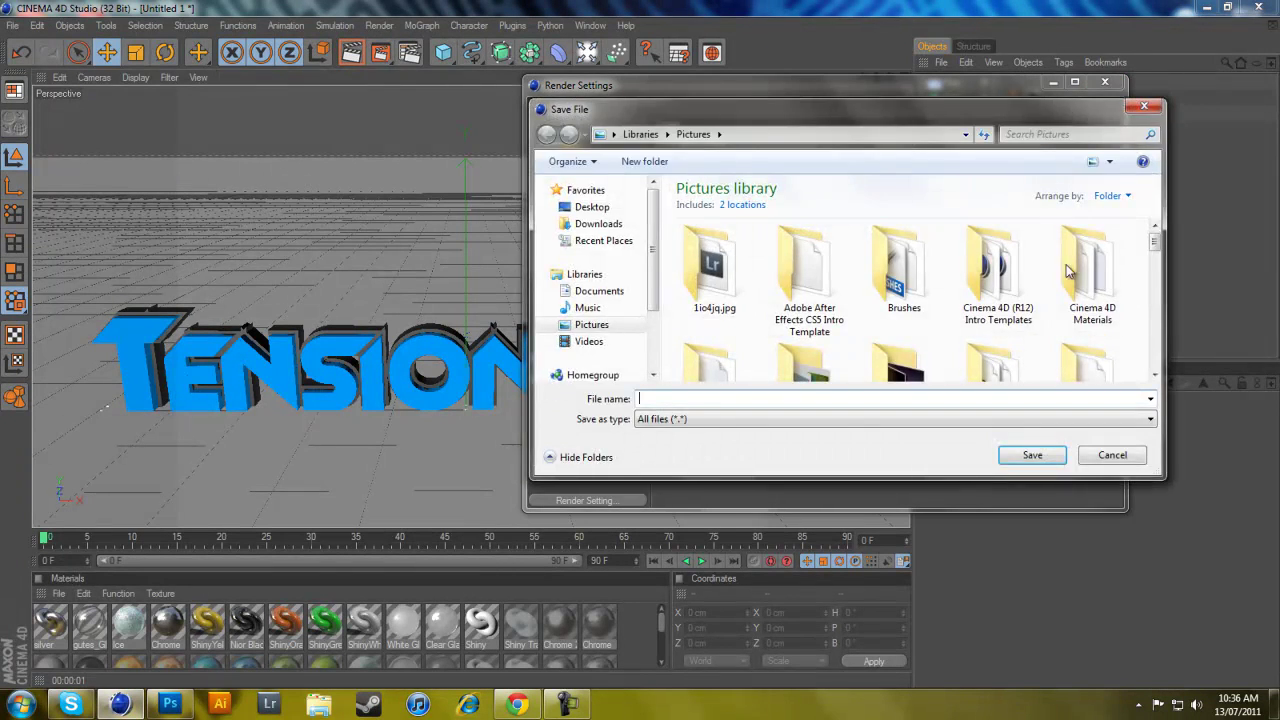
- Save the render output as a file named 'Ten' in the Pictures folder
{"action": "left_click_drag", "start_coordinate": [1151, 240], "coordinate": [1155, 288]}
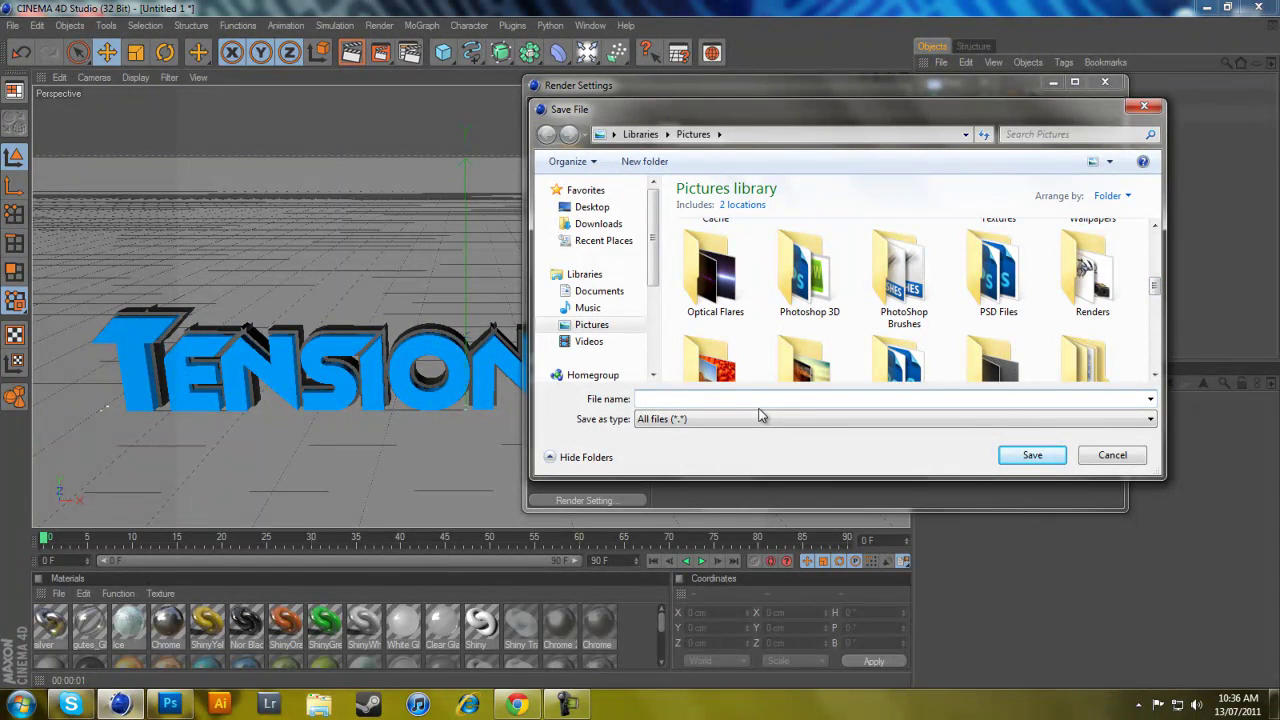
{"action": "type", "text": "Ten"}
{"action": "left_click", "coordinate": [1029, 456]}
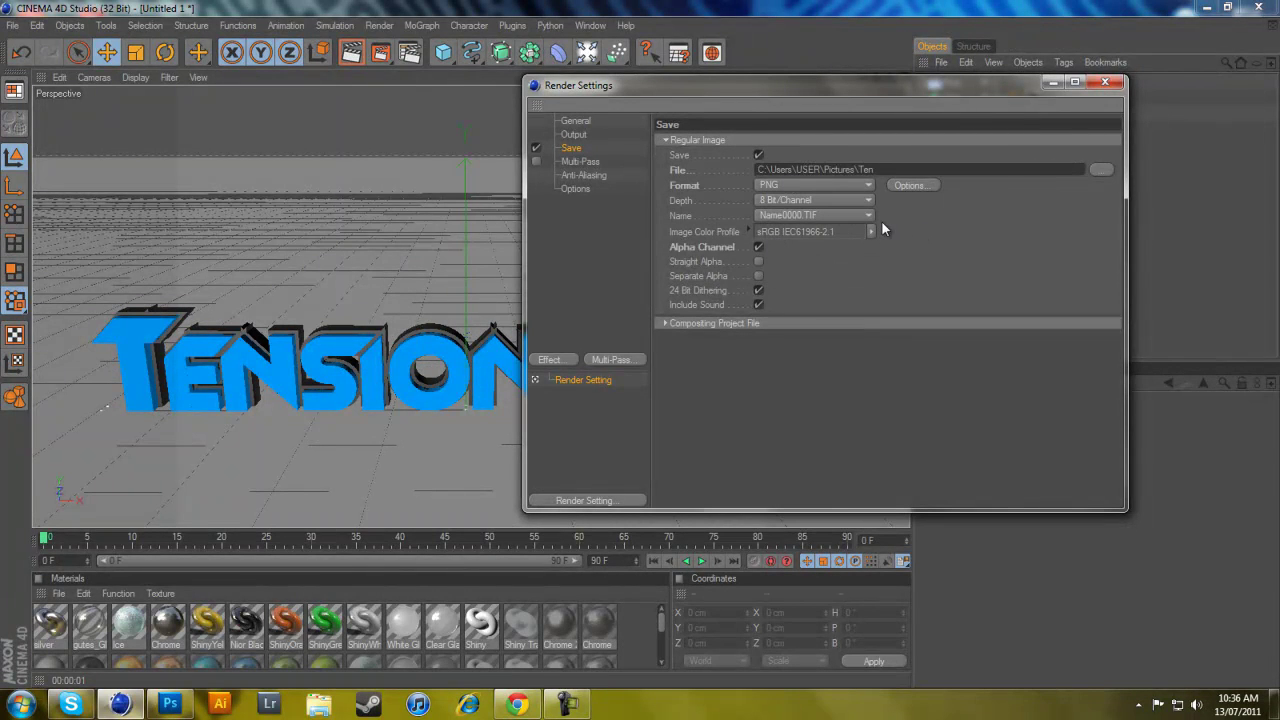
- Enable Multi-Pass and set Anti-Aliasing to Best with the Still Image filter
{"action": "left_click", "coordinate": [579, 162]}
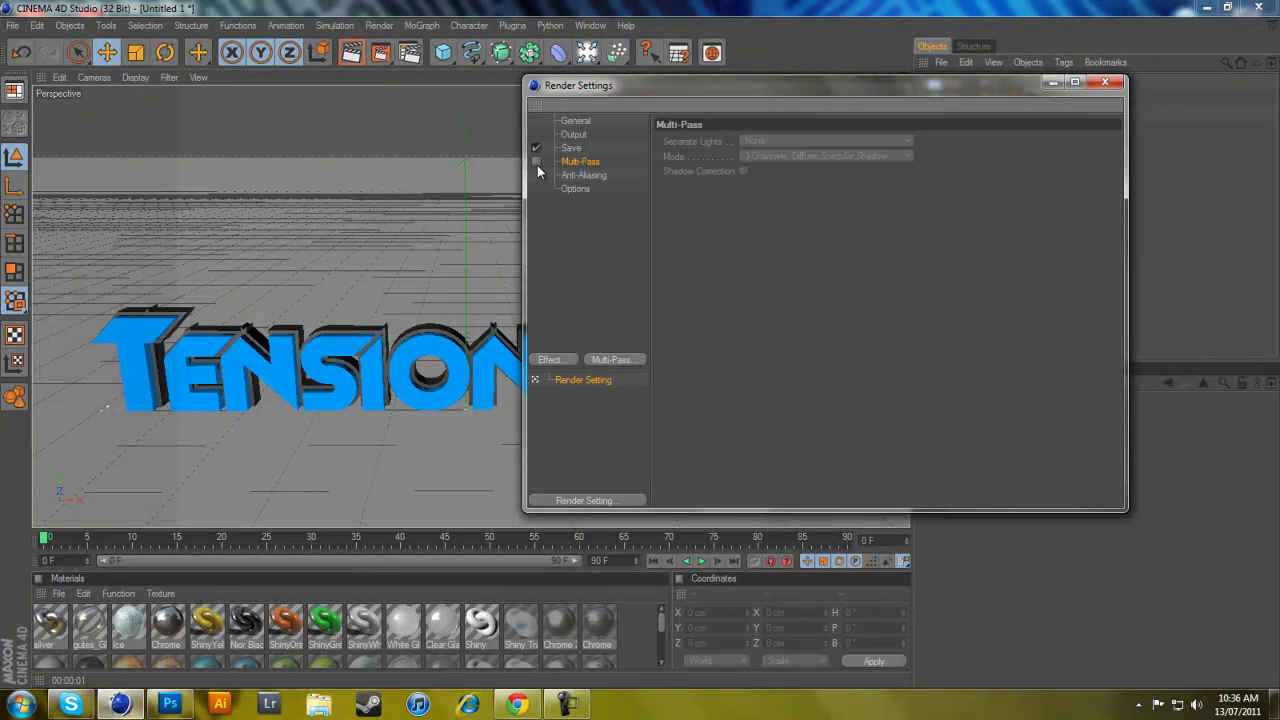
{"action": "left_click", "coordinate": [536, 162]}
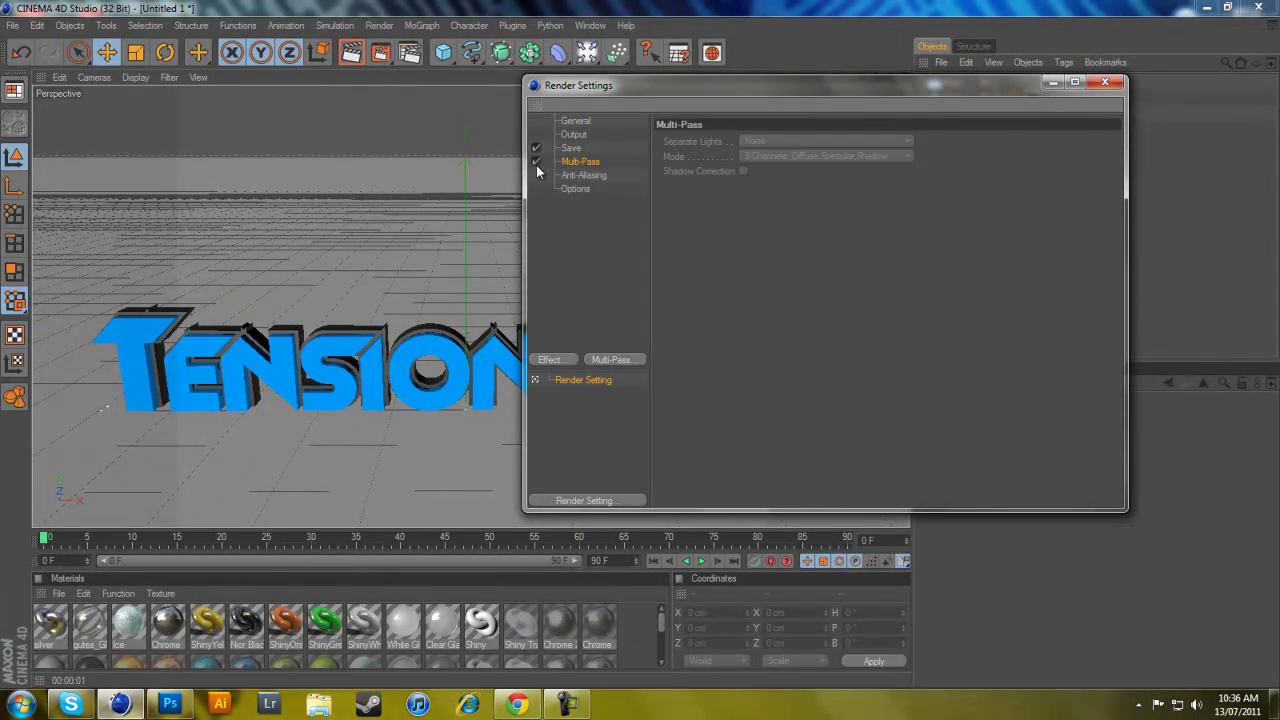
{"action": "left_click", "coordinate": [590, 175]}
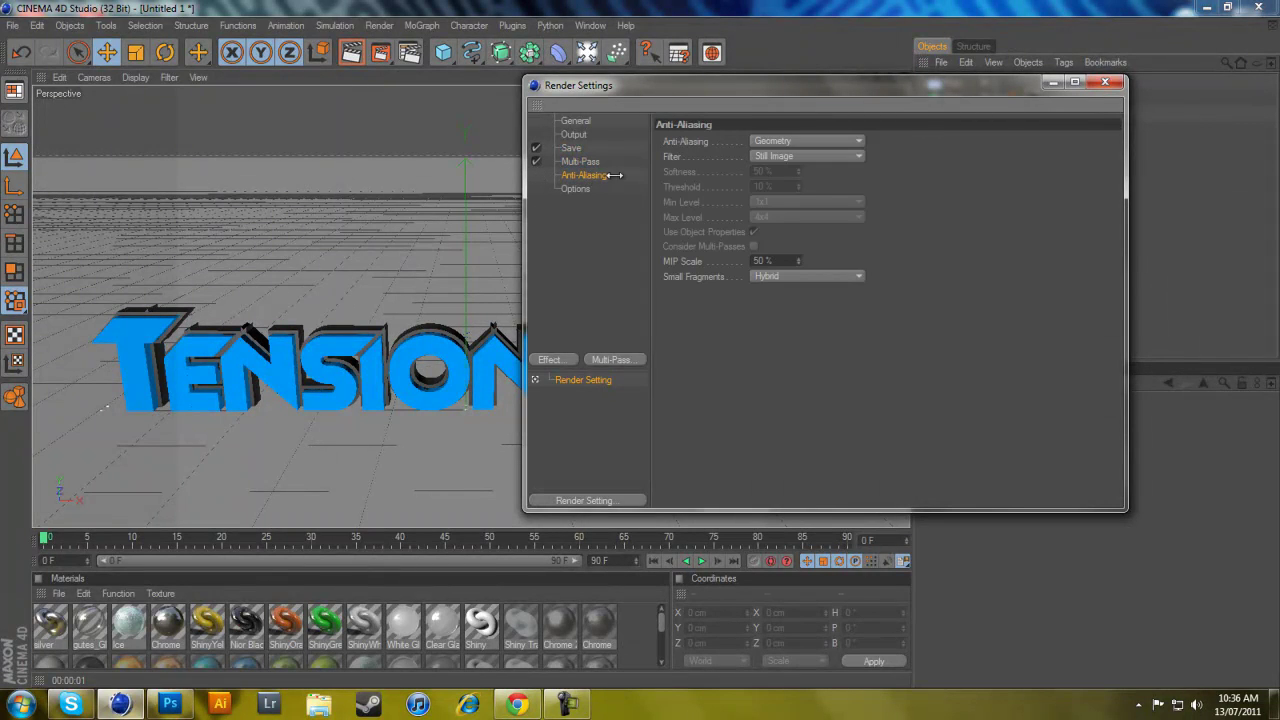
{"action": "left_click", "coordinate": [833, 143]}
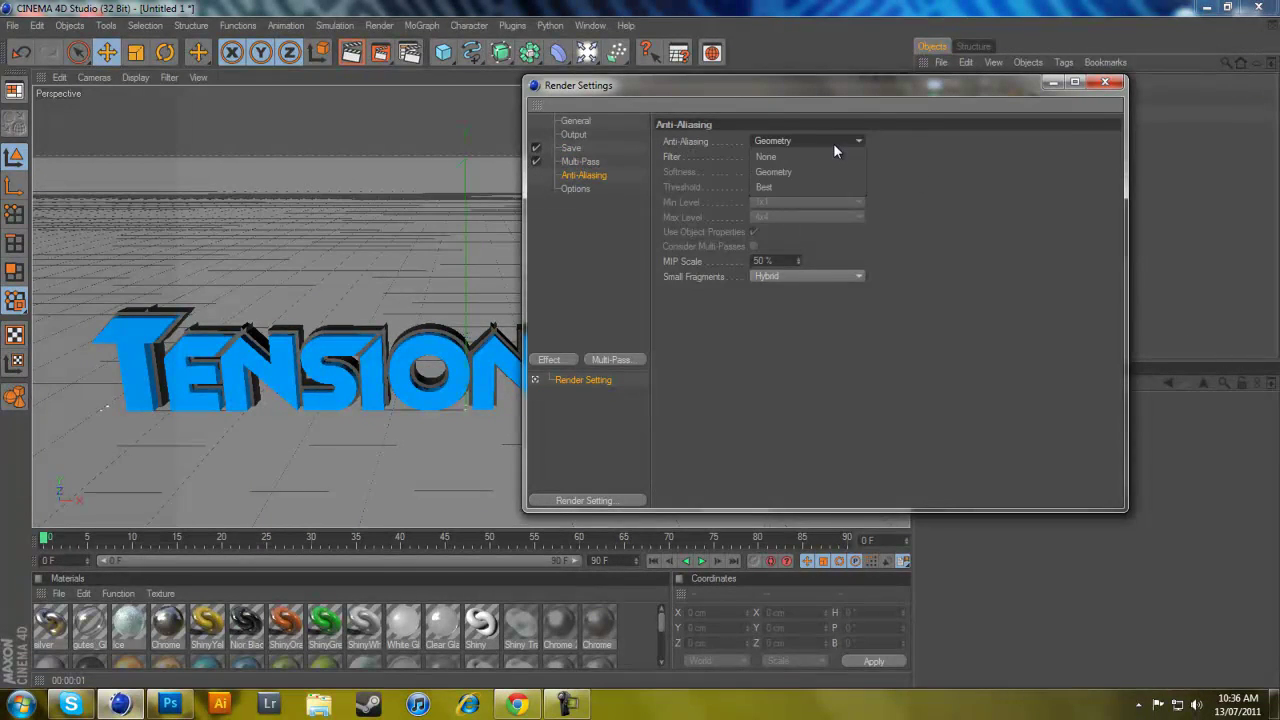
{"action": "left_click", "coordinate": [772, 186]}
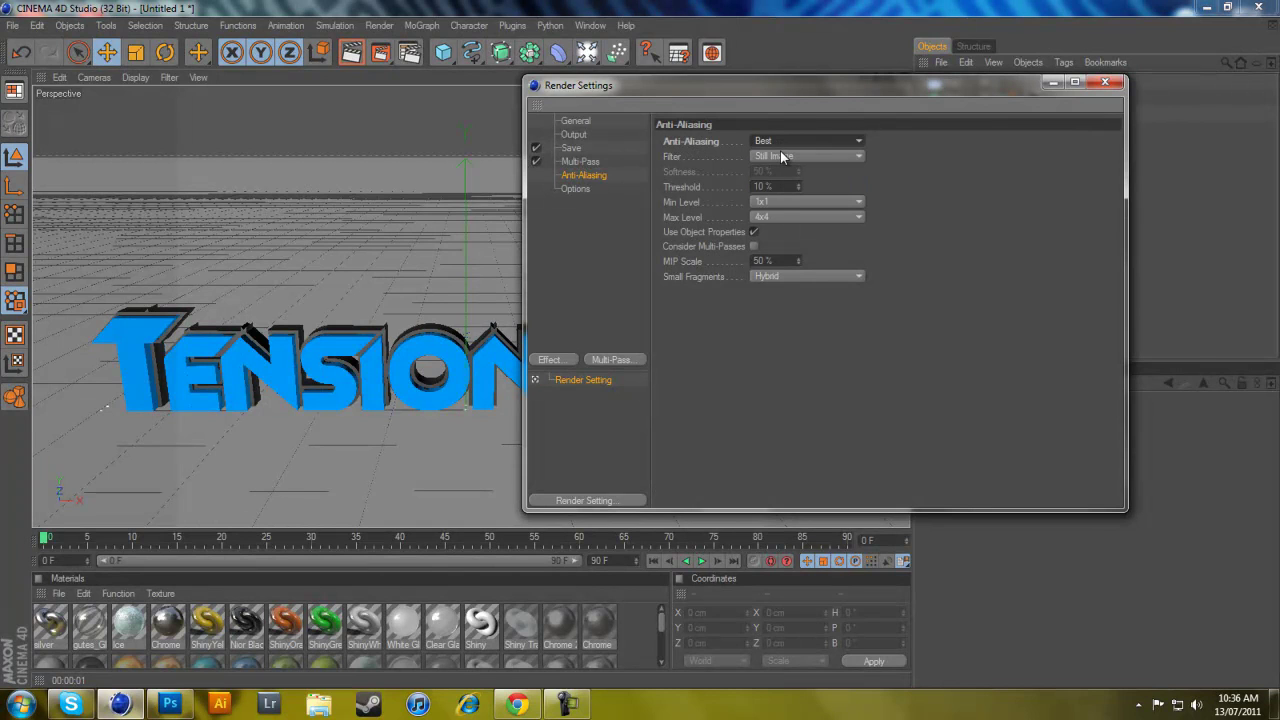
{"action": "left_click", "coordinate": [781, 153]}
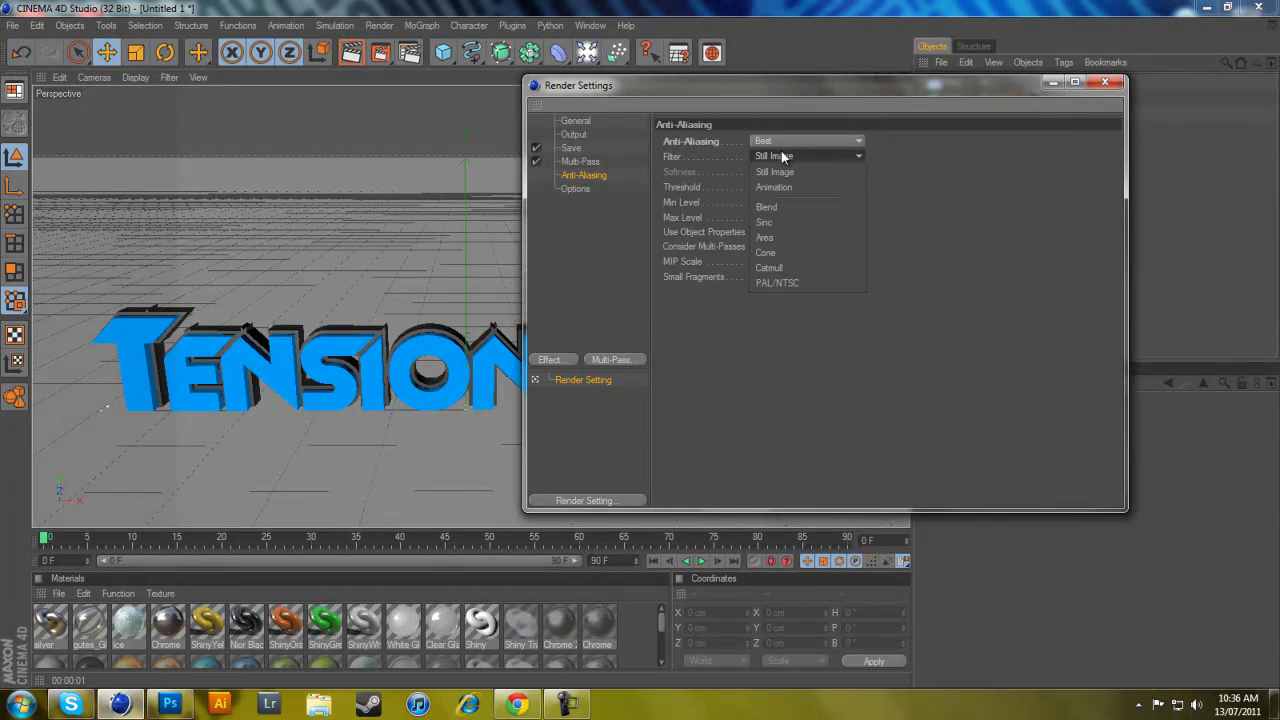
{"action": "left_click", "coordinate": [781, 166]}
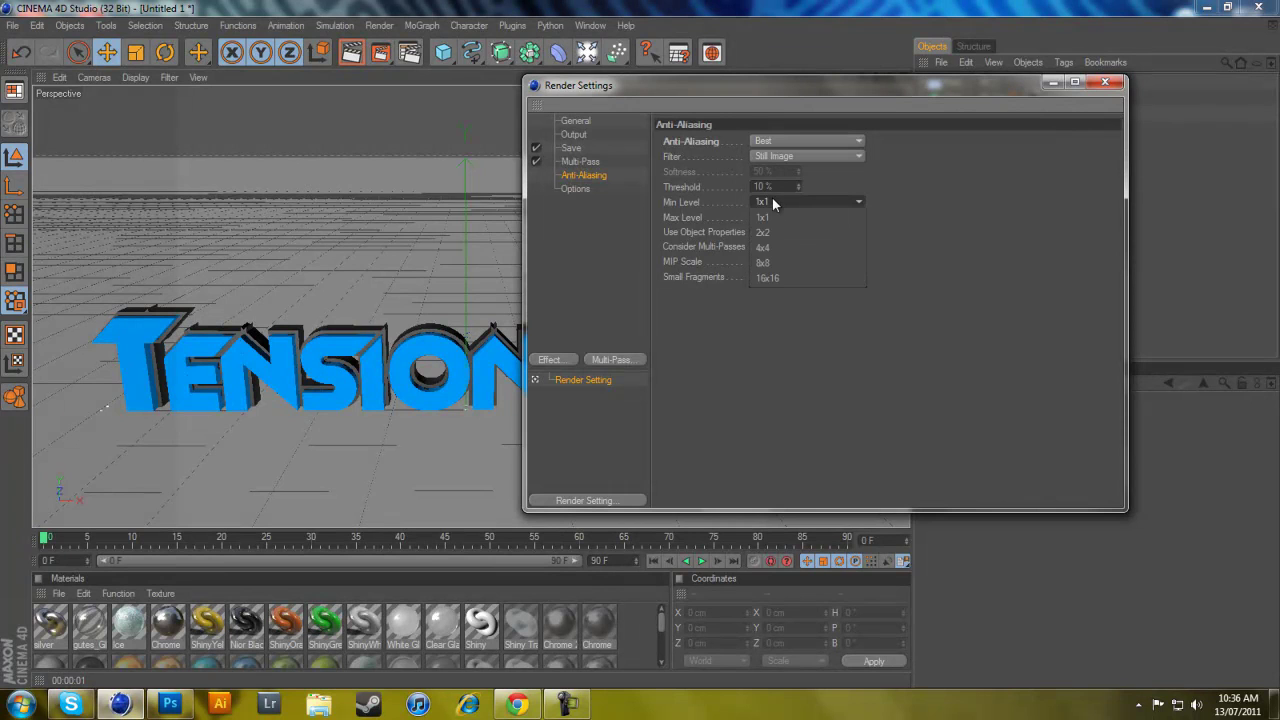
- Add an Ambient Occlusion post effect to the render settings
{"action": "left_click", "coordinate": [575, 189]}
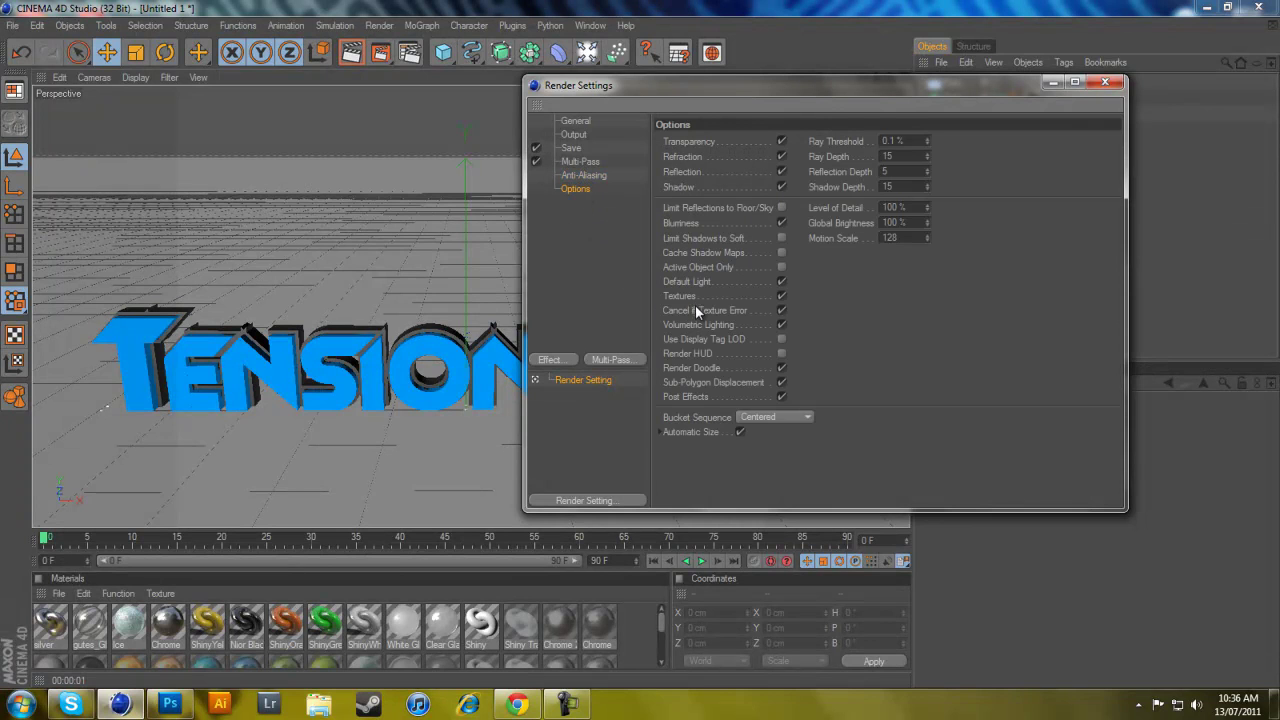
{"action": "left_click", "coordinate": [607, 361]}
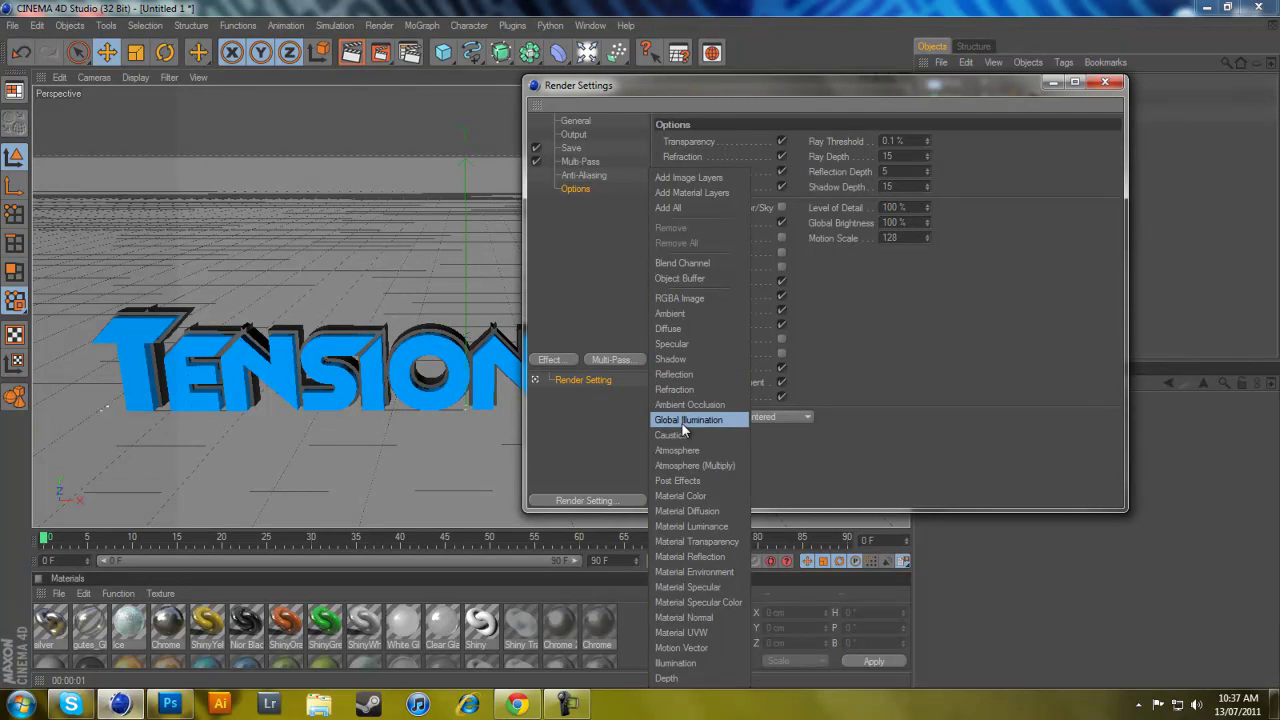
{"action": "left_click", "coordinate": [565, 361]}
{"action": "left_click", "coordinate": [570, 361]}
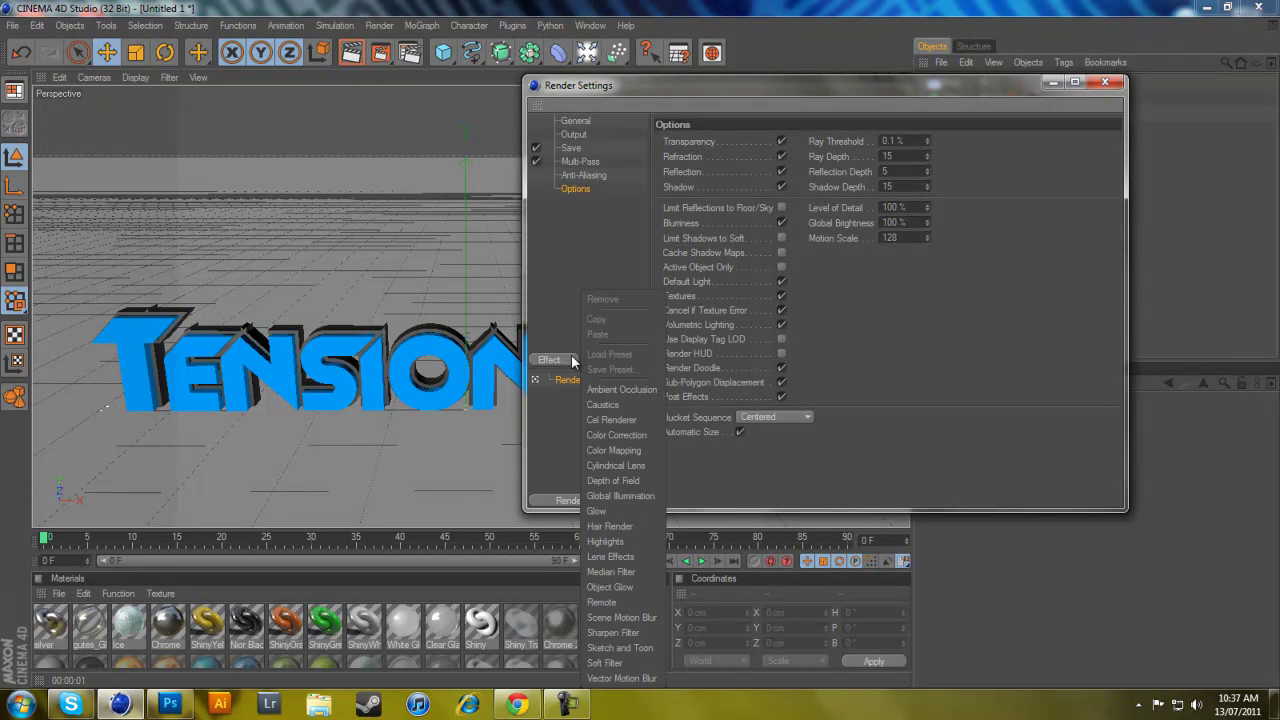
{"action": "left_click", "coordinate": [621, 391]}
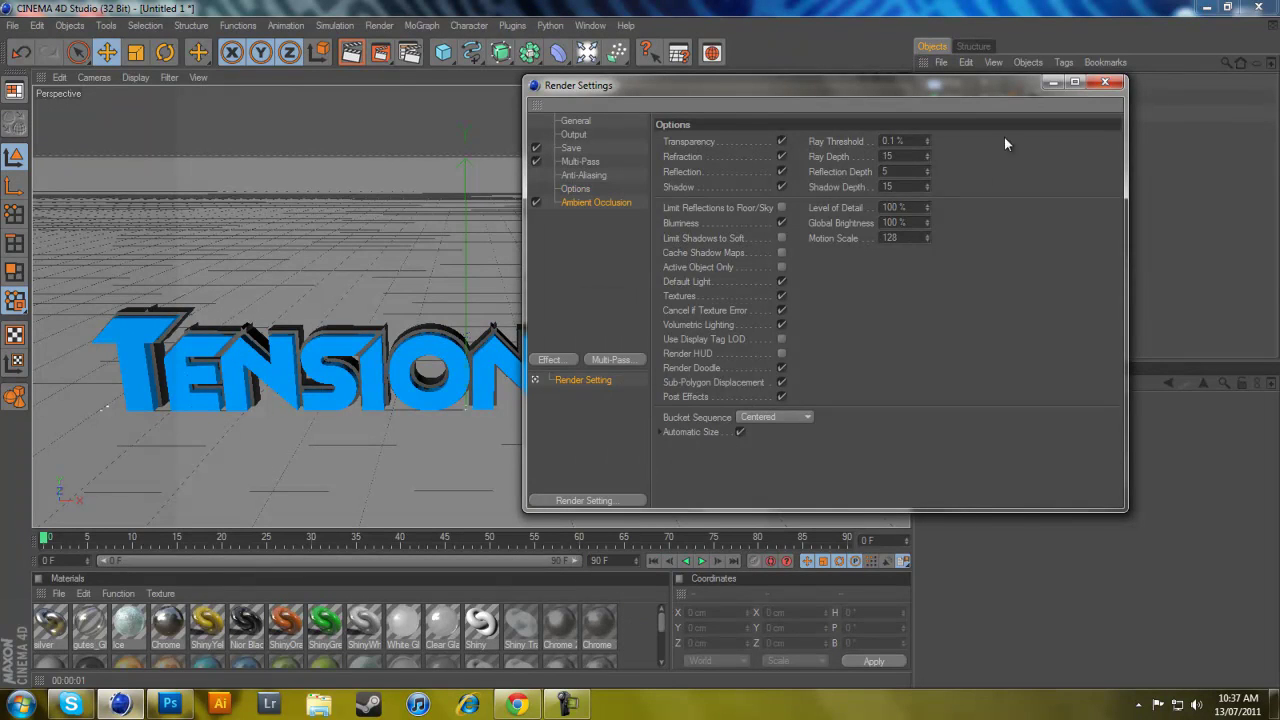
- Close Render Settings and orbit the camera to a near-frontal view of the TENSIONN XX text
{"action": "left_click", "coordinate": [1117, 83]}
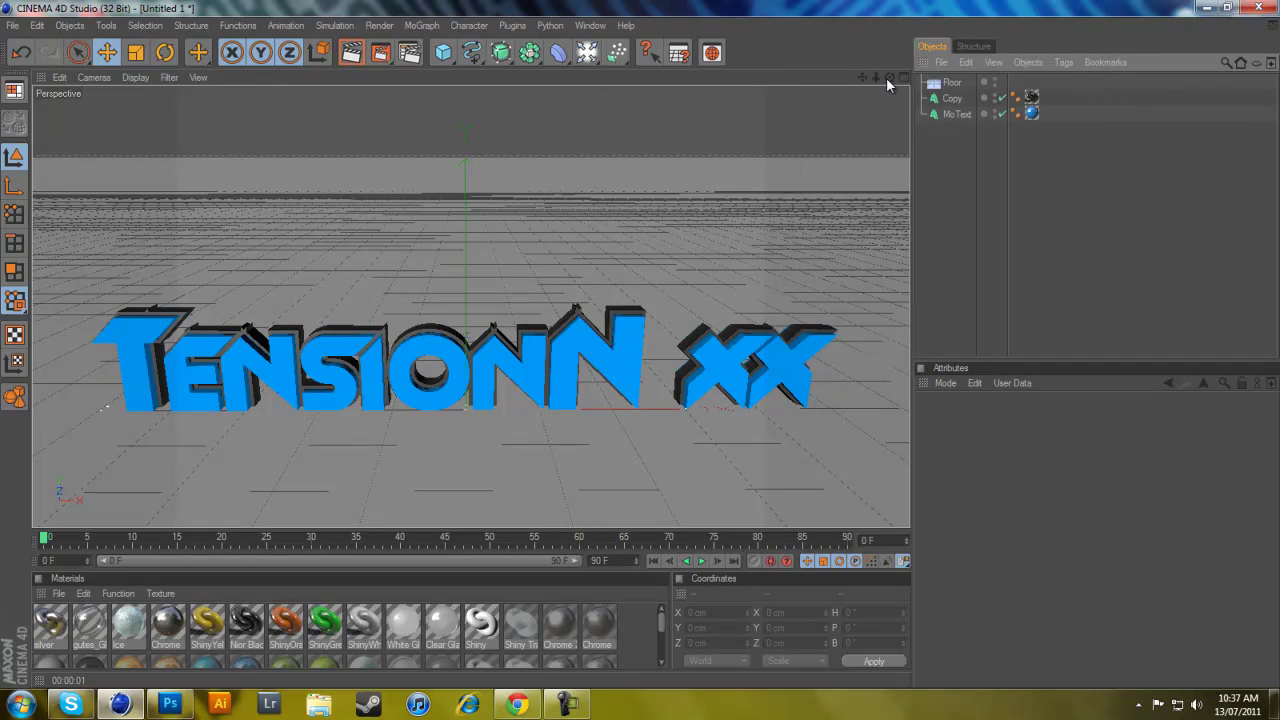
{"action": "left_click_drag", "start_coordinate": [893, 78], "coordinate": [641, 348]}
{"action": "left_click_drag", "start_coordinate": [625, 344], "coordinate": [641, 344], "text": "alt"}
- Set the render output width to 1600 and height to 900 pixels, then close Render Settings
{"action": "left_click", "coordinate": [410, 52]}
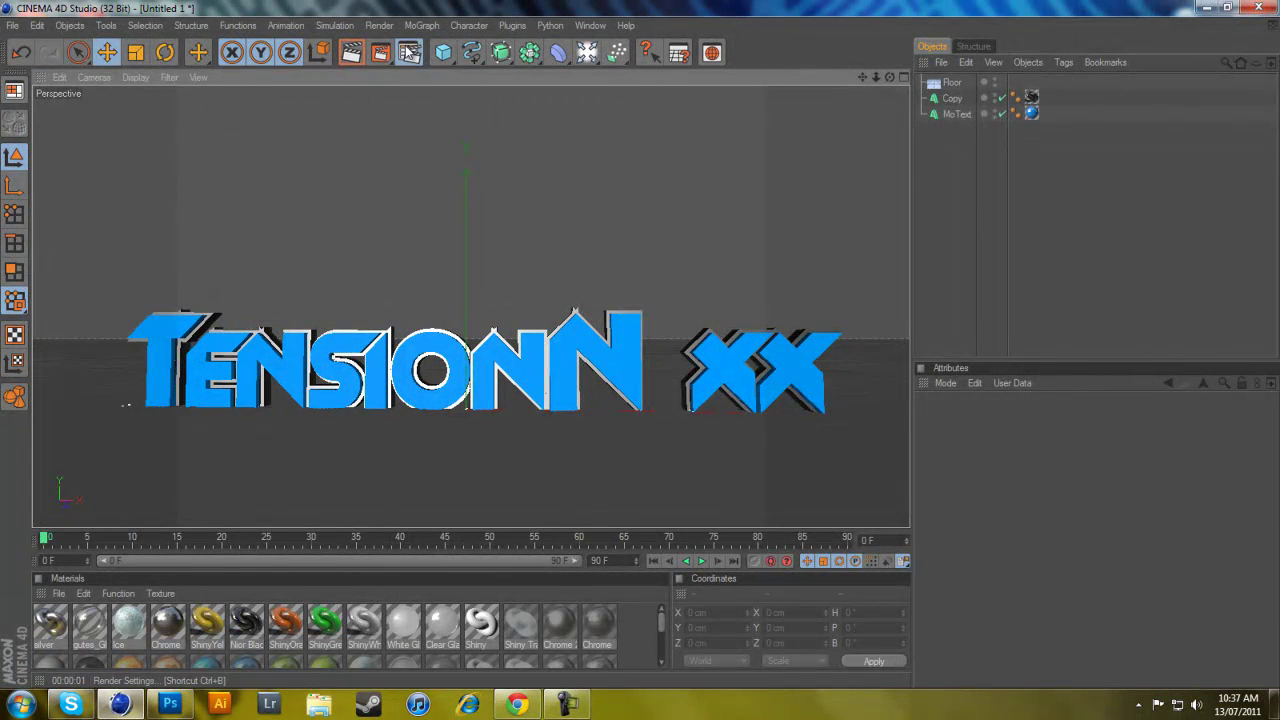
{"action": "left_click", "coordinate": [589, 145]}
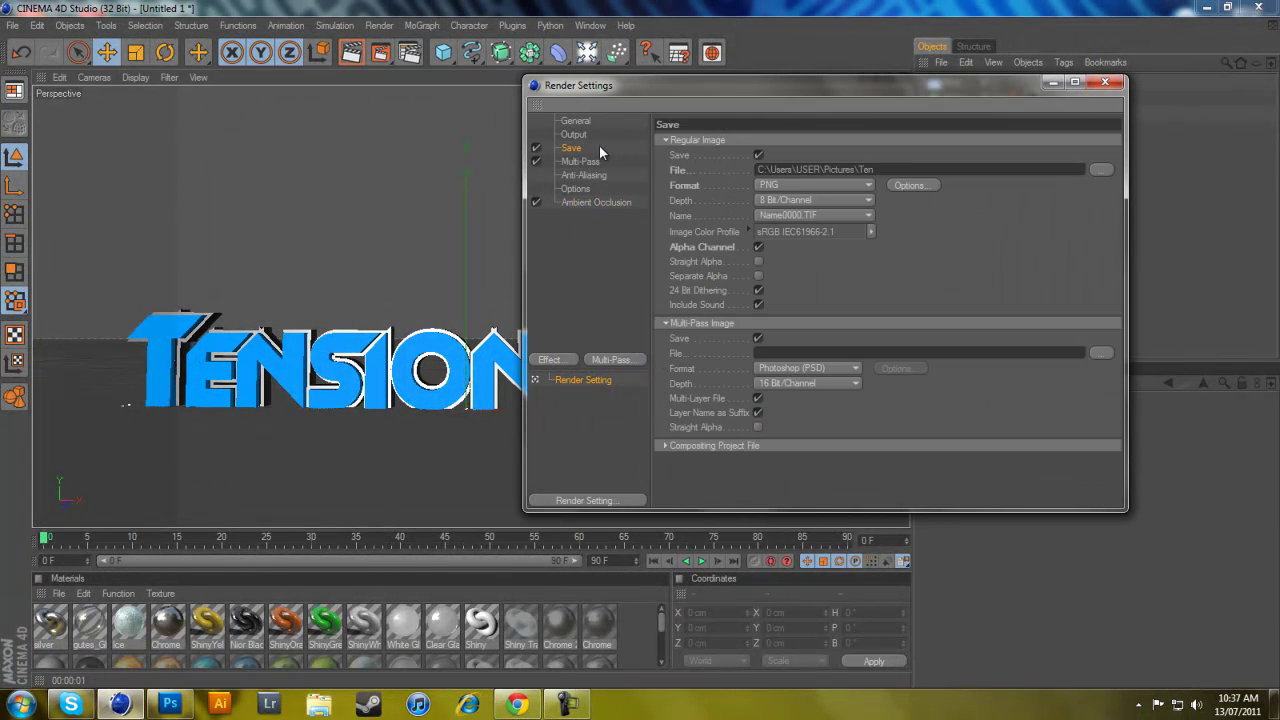
{"action": "left_click", "coordinate": [593, 137]}
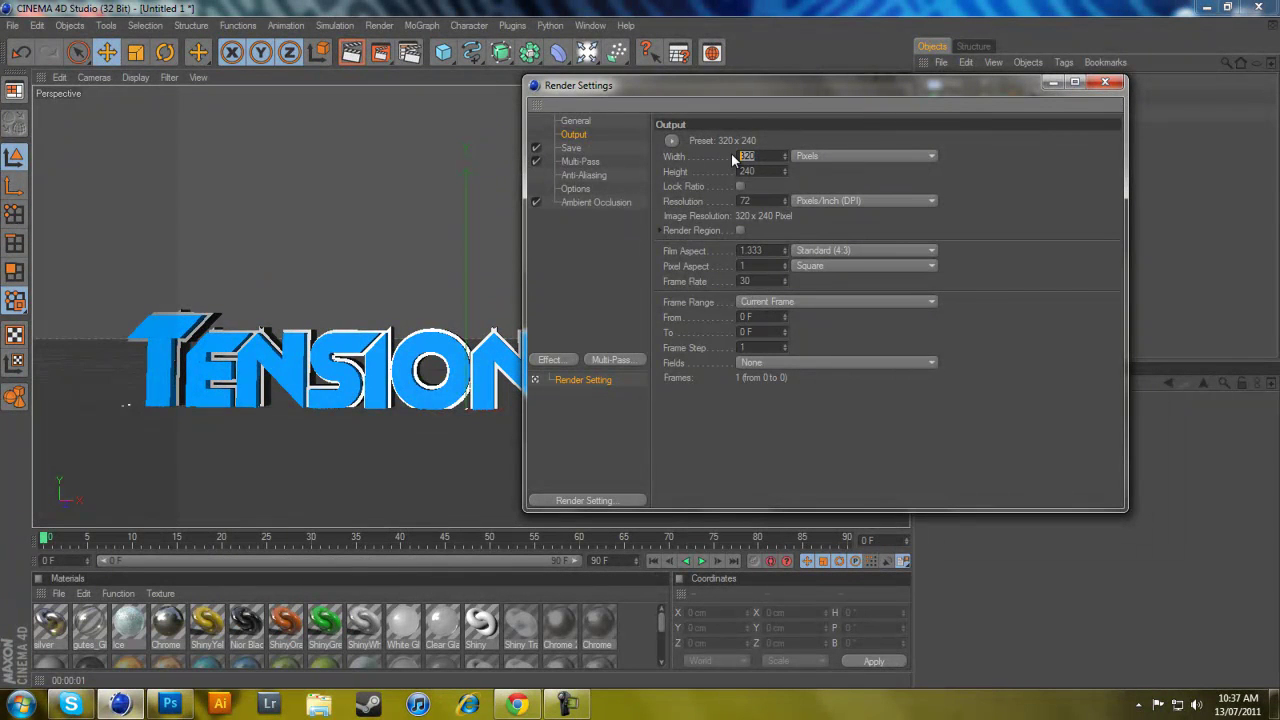
{"action": "key", "text": "Tab"}
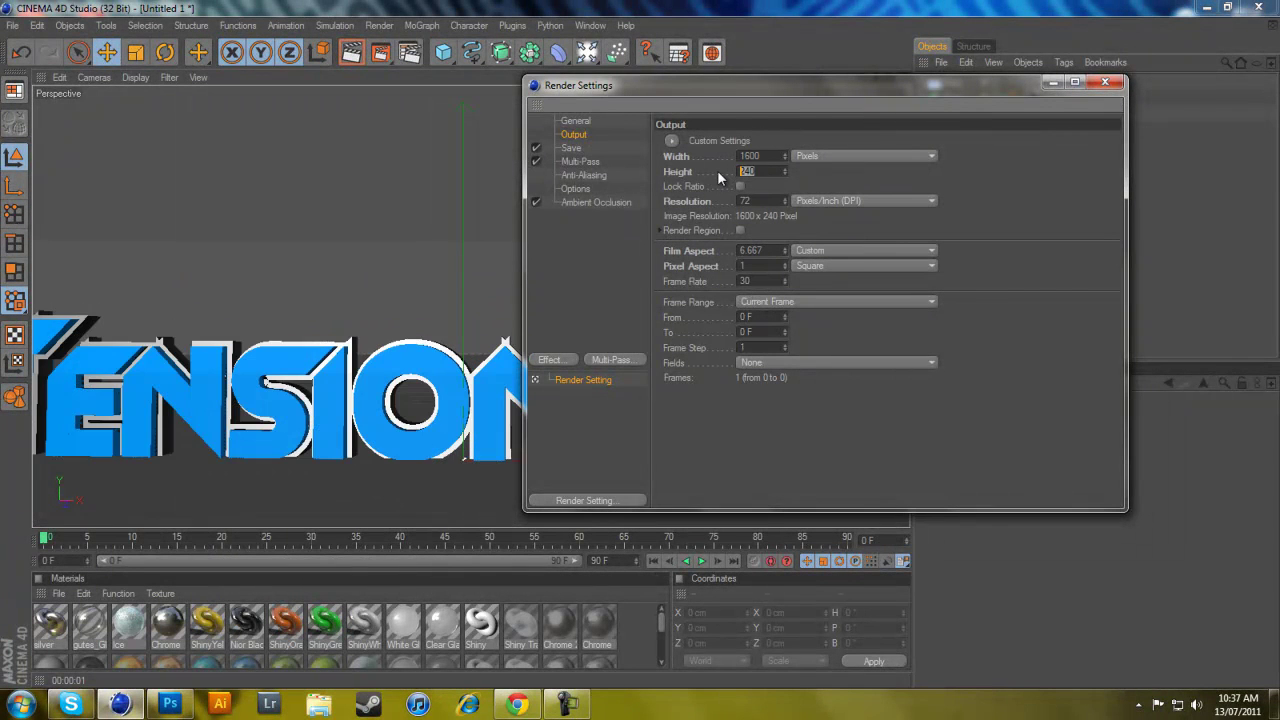
{"action": "type", "text": "900"}
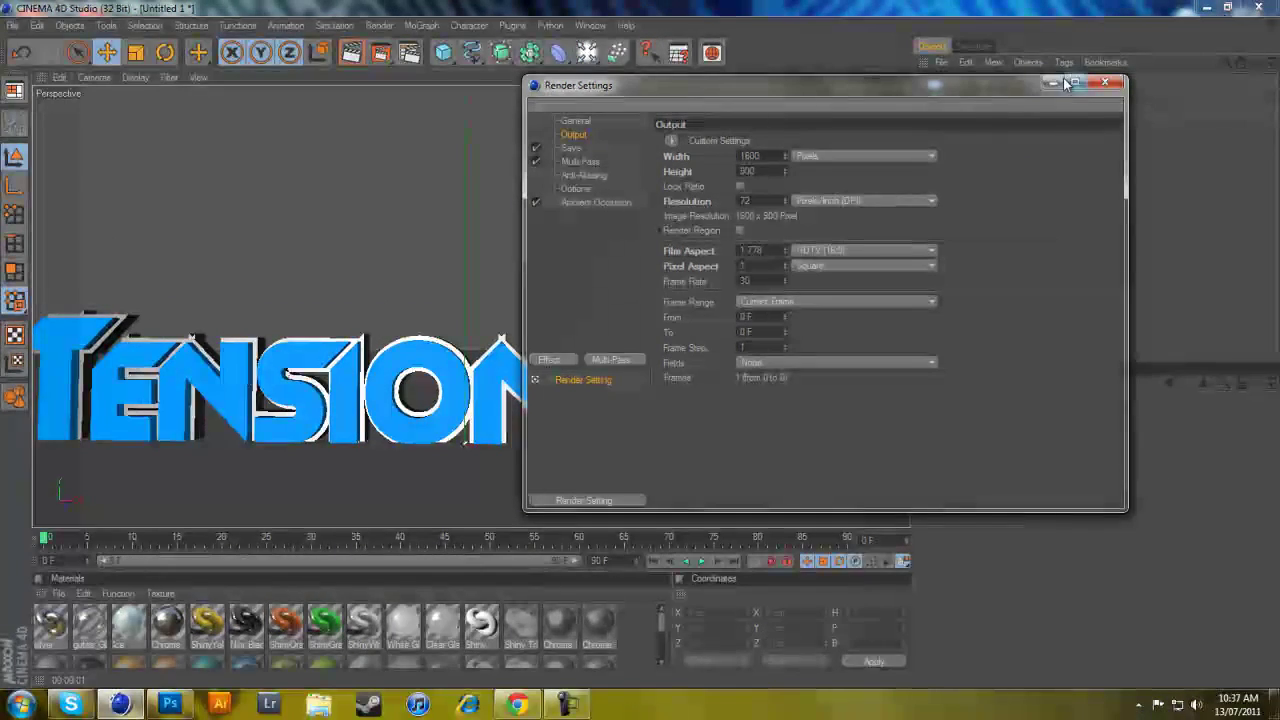
{"action": "left_click", "coordinate": [1105, 82]}
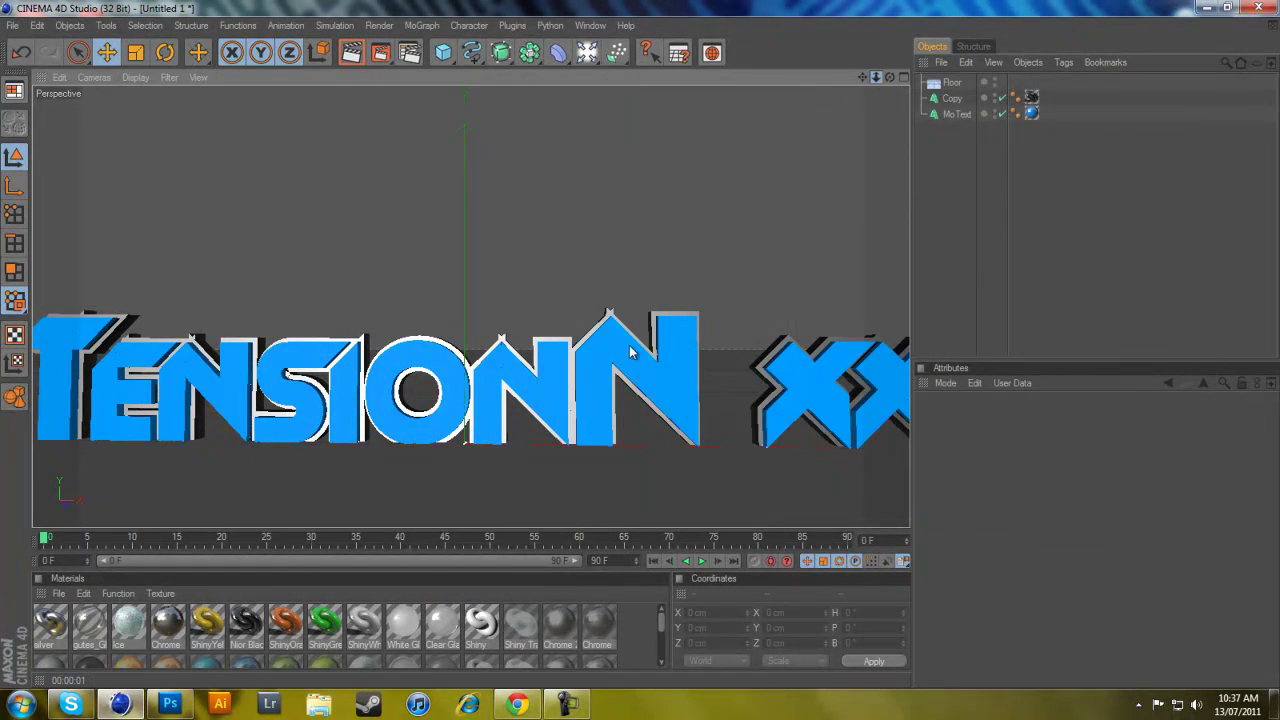
- Zoom out, orbit to straighten the text, and preview it with Render View
{"action": "scroll", "coordinate": [630, 350], "scroll_direction": "down", "scroll_amount": 3}
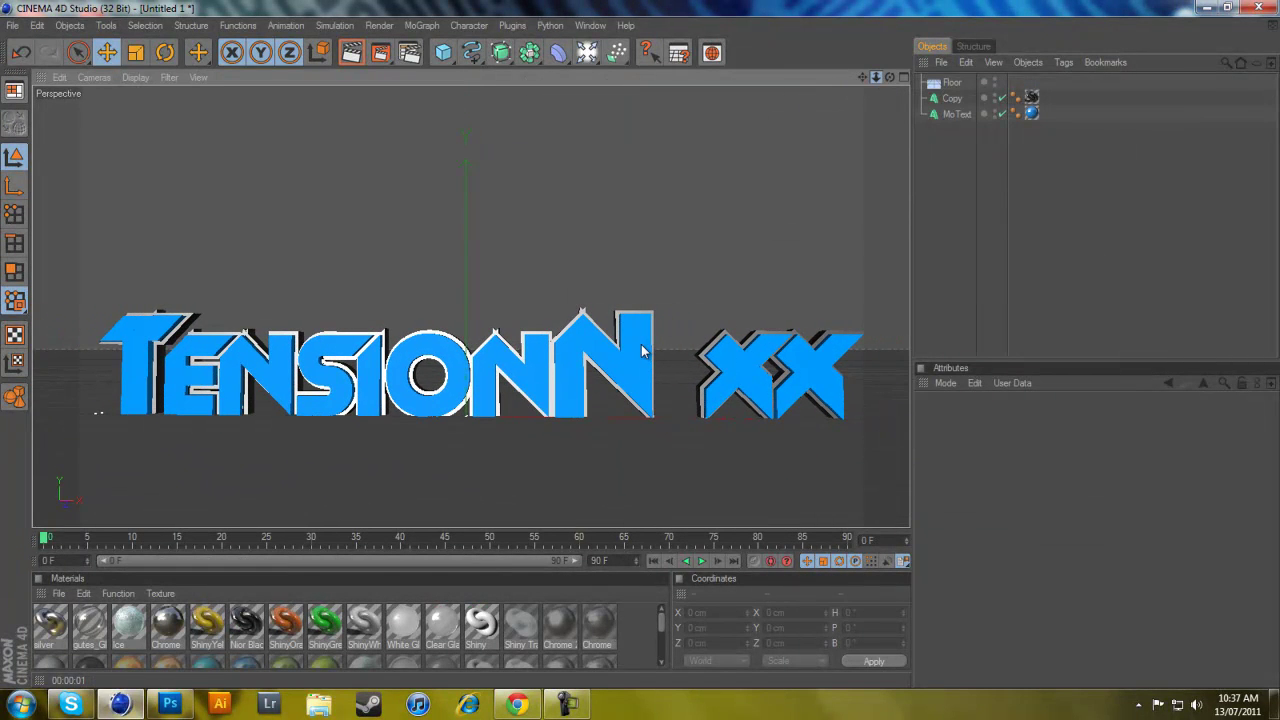
{"action": "left_click_drag", "start_coordinate": [887, 77], "coordinate": [639, 344]}
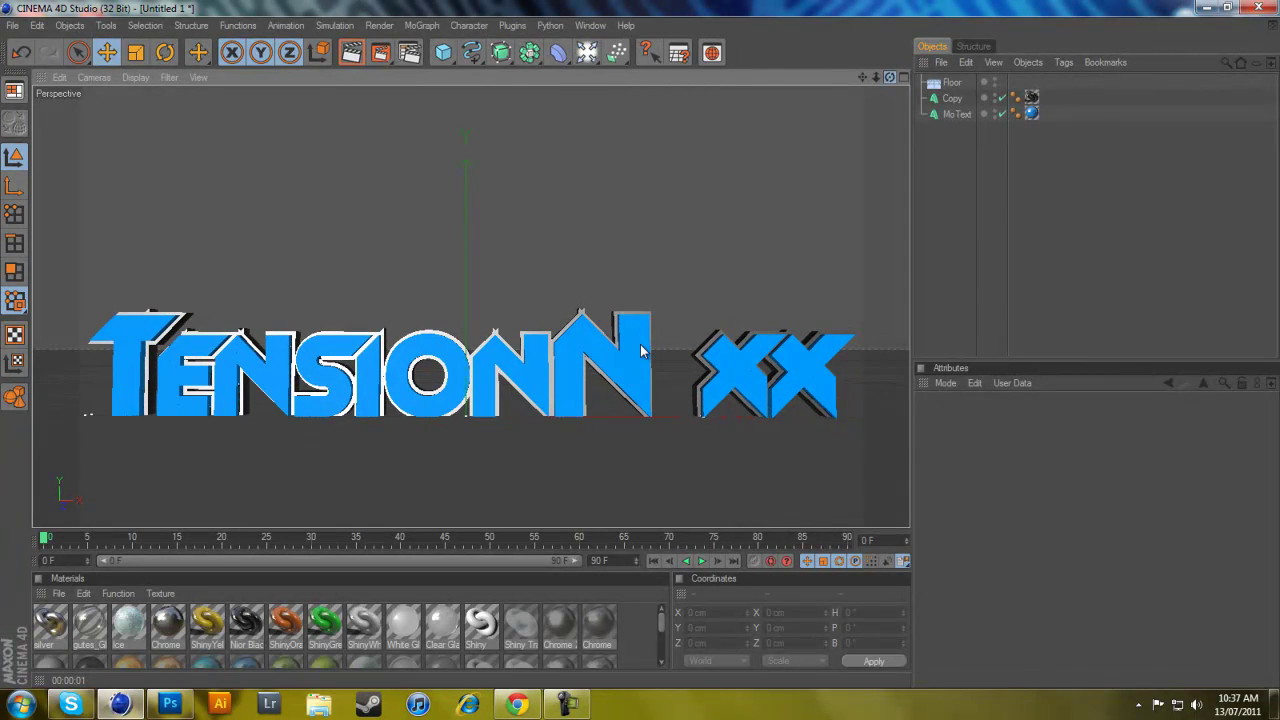
{"action": "key", "text": "ctrl+r"}
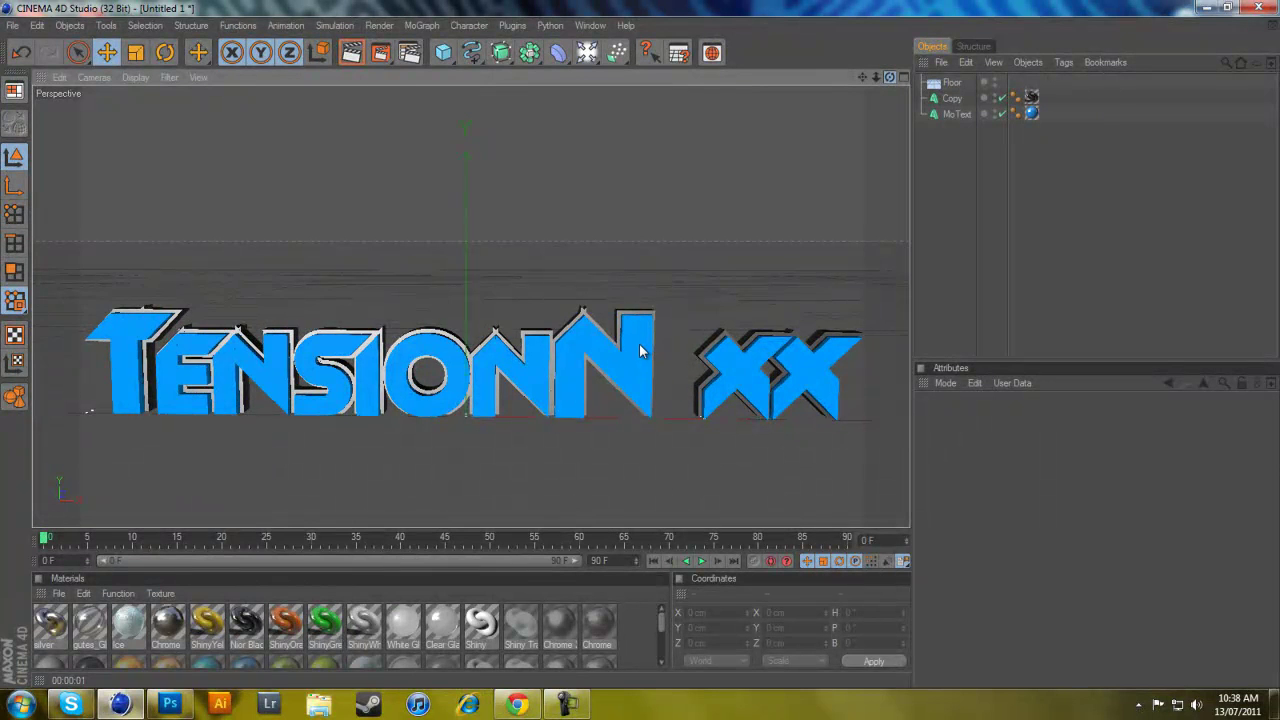
- Render the full 1600×900 image of the text to the Picture Viewer as Ten.png
{"action": "left_click", "coordinate": [388, 53]}
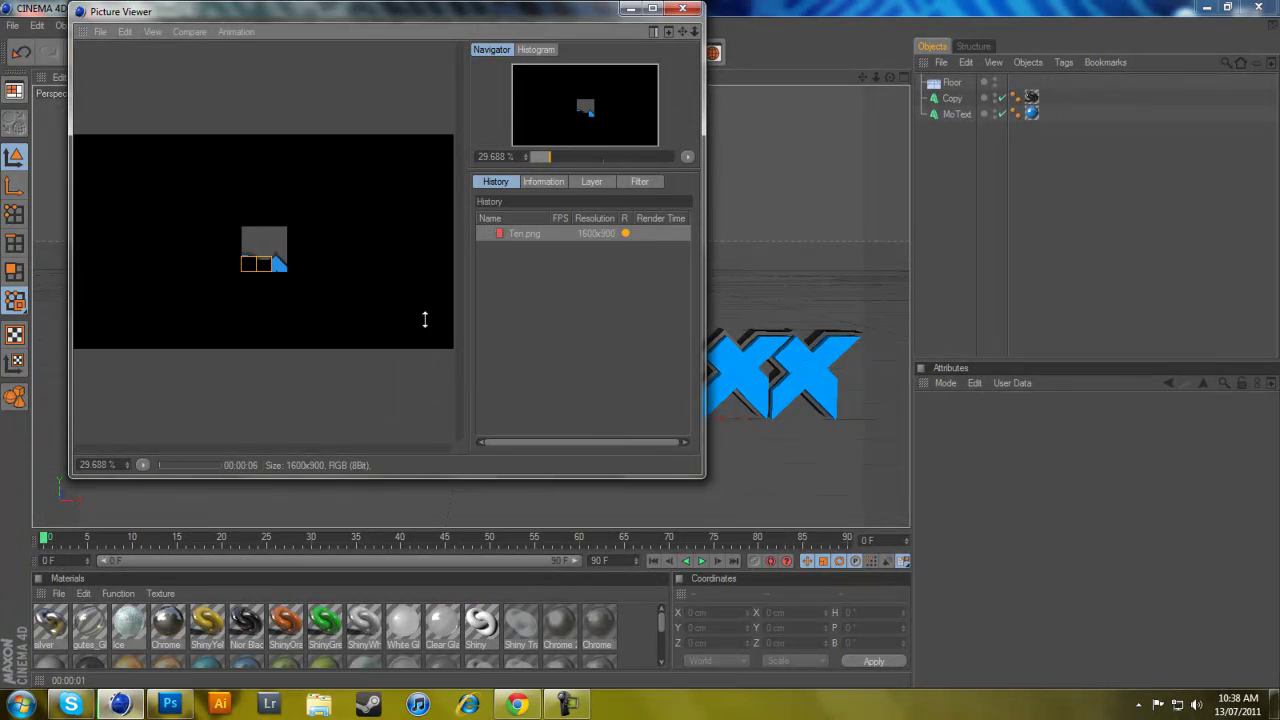
{"action": "left_click", "coordinate": [567, 704]}
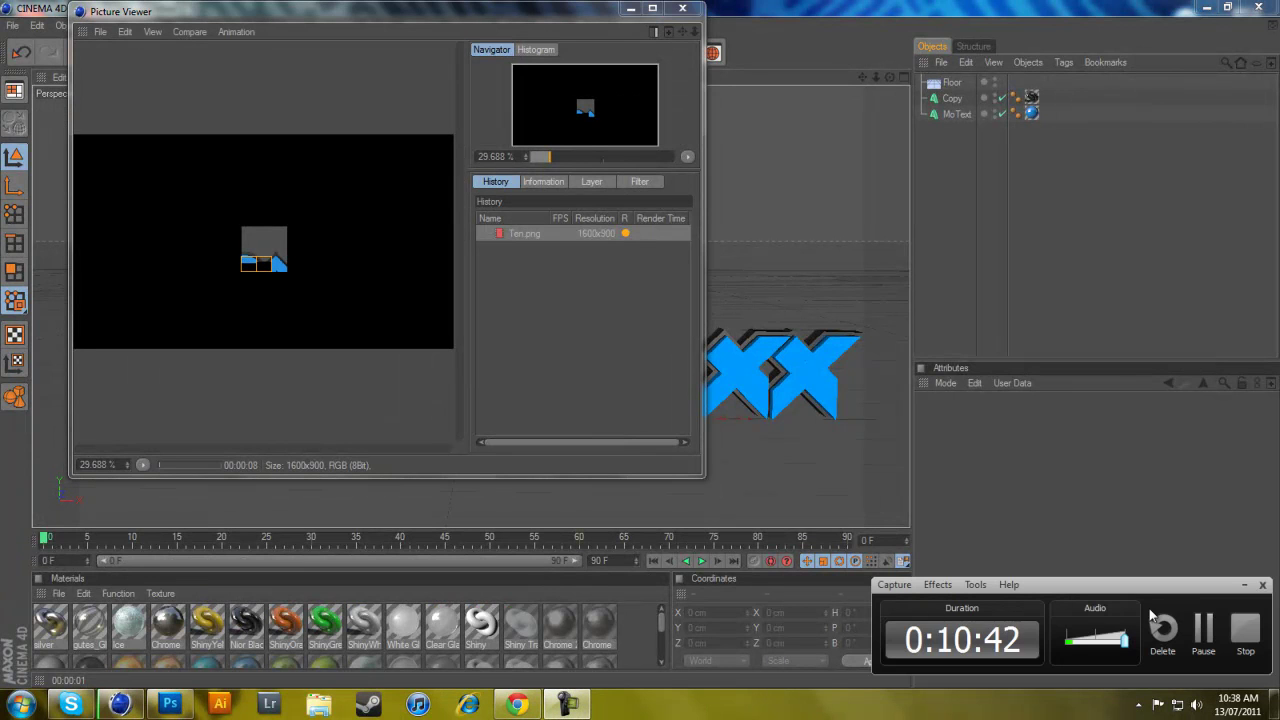
{"action": "left_click", "coordinate": [1244, 585]}
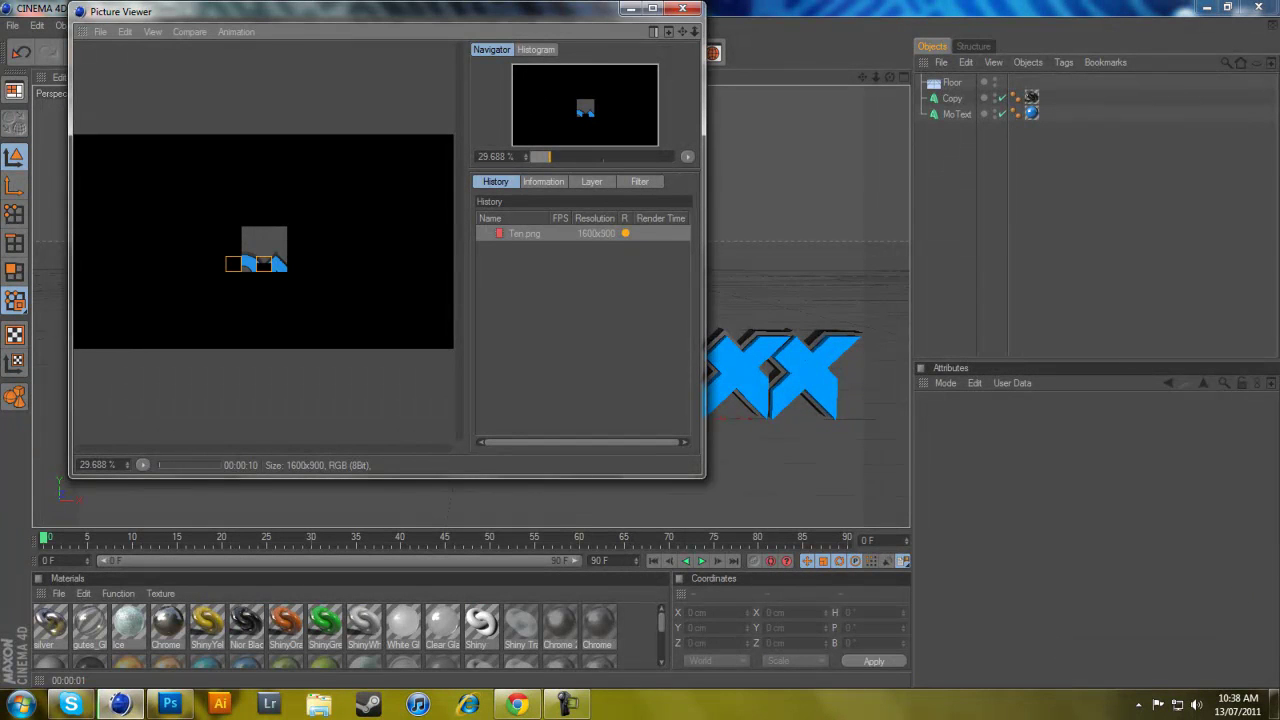
{"action": "left_click", "coordinate": [567, 704]}
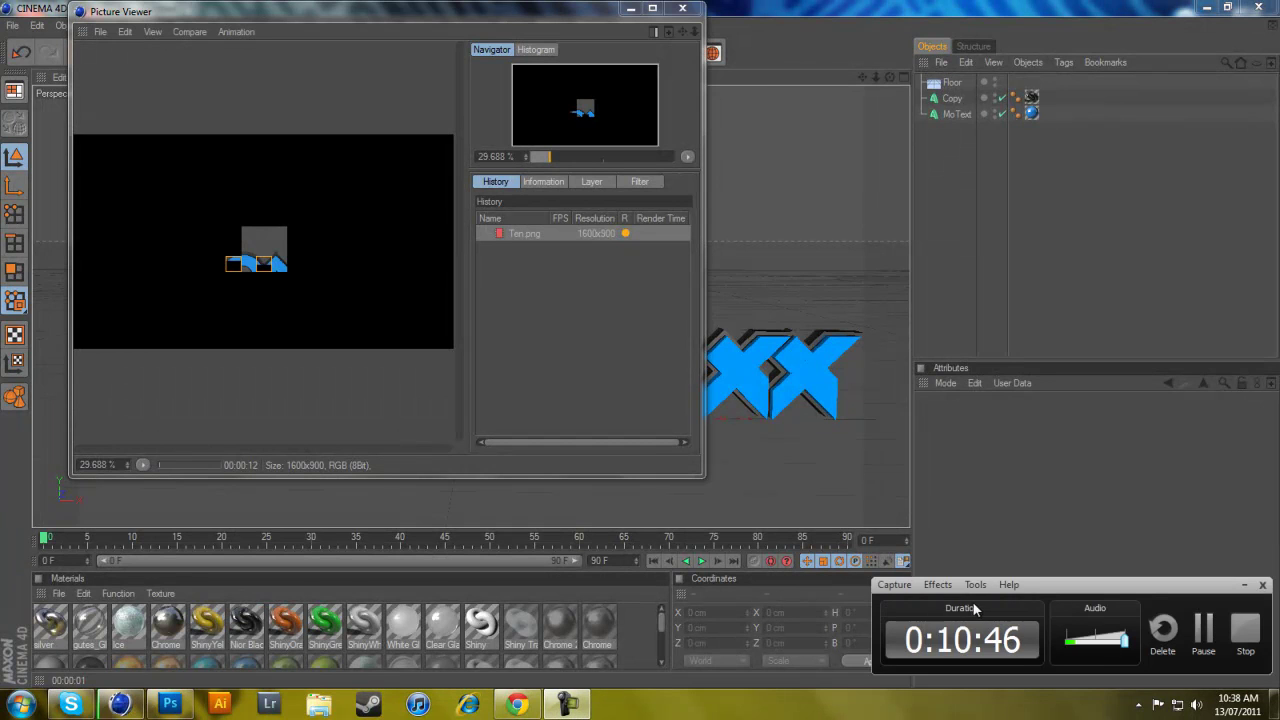
{"action": "left_click", "coordinate": [1207, 630]}
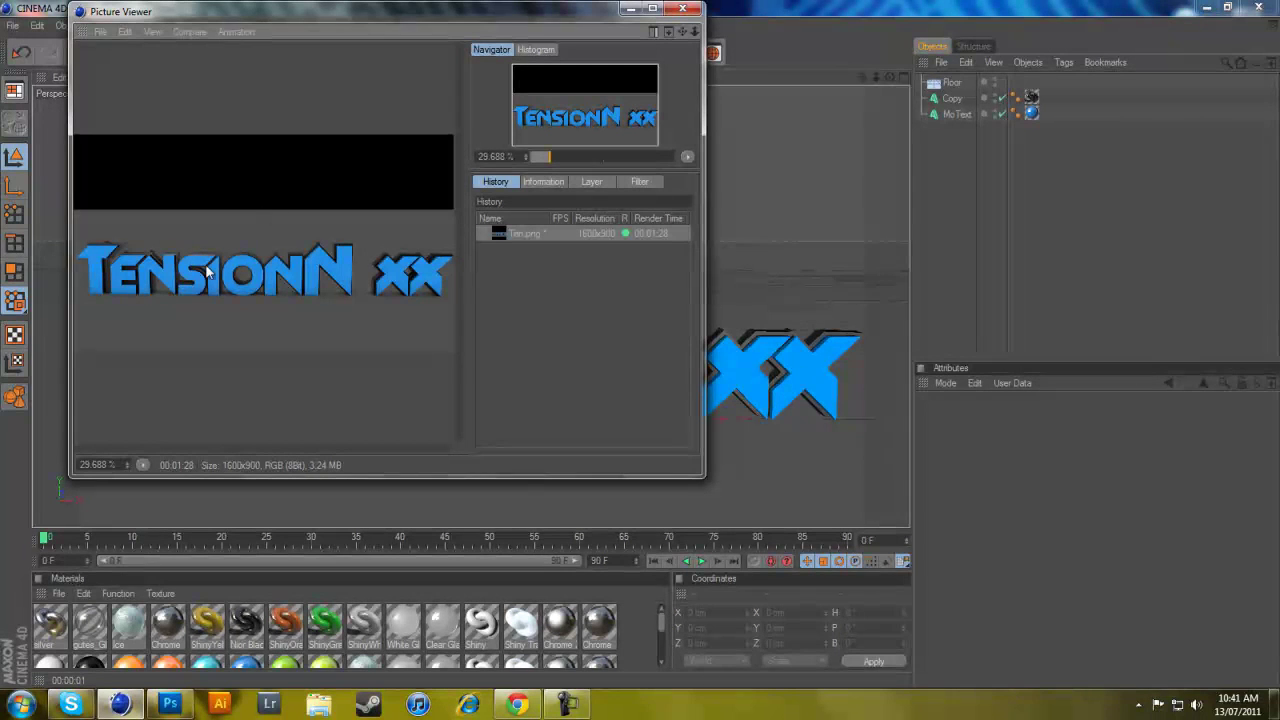
- Save the render as PNG with alpha over Ten.png, close the Picture Viewer, and switch to Photoshop
{"action": "left_click", "coordinate": [100, 32]}
{"action": "left_click", "coordinate": [100, 32]}
{"action": "left_click", "coordinate": [125, 32]}
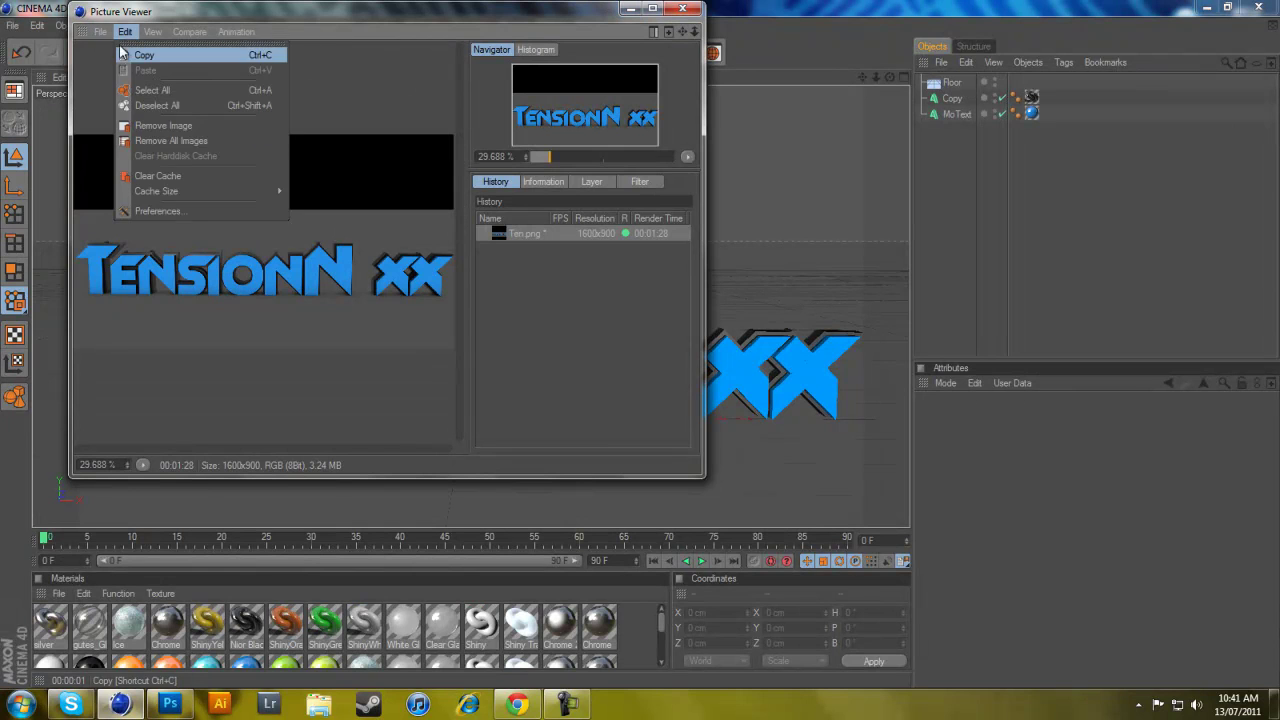
{"action": "left_click", "coordinate": [127, 70]}
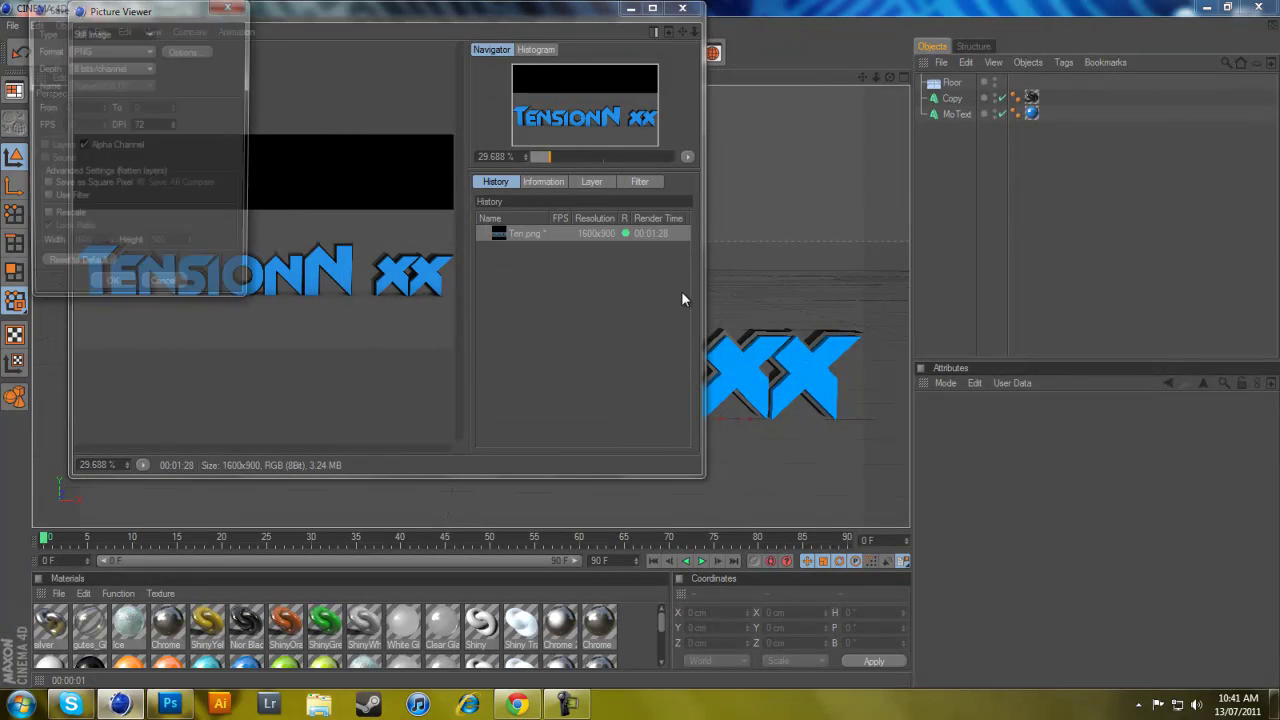
{"action": "left_click", "coordinate": [104, 294]}
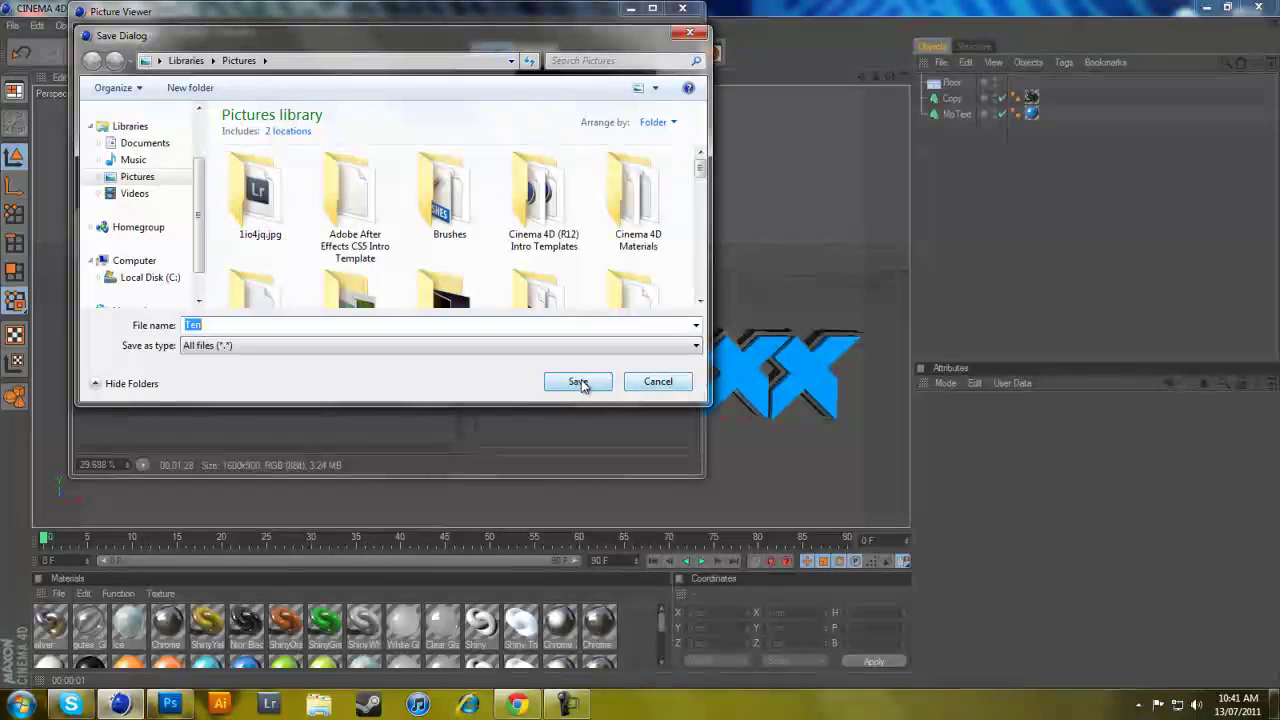
{"action": "left_click", "coordinate": [580, 381]}
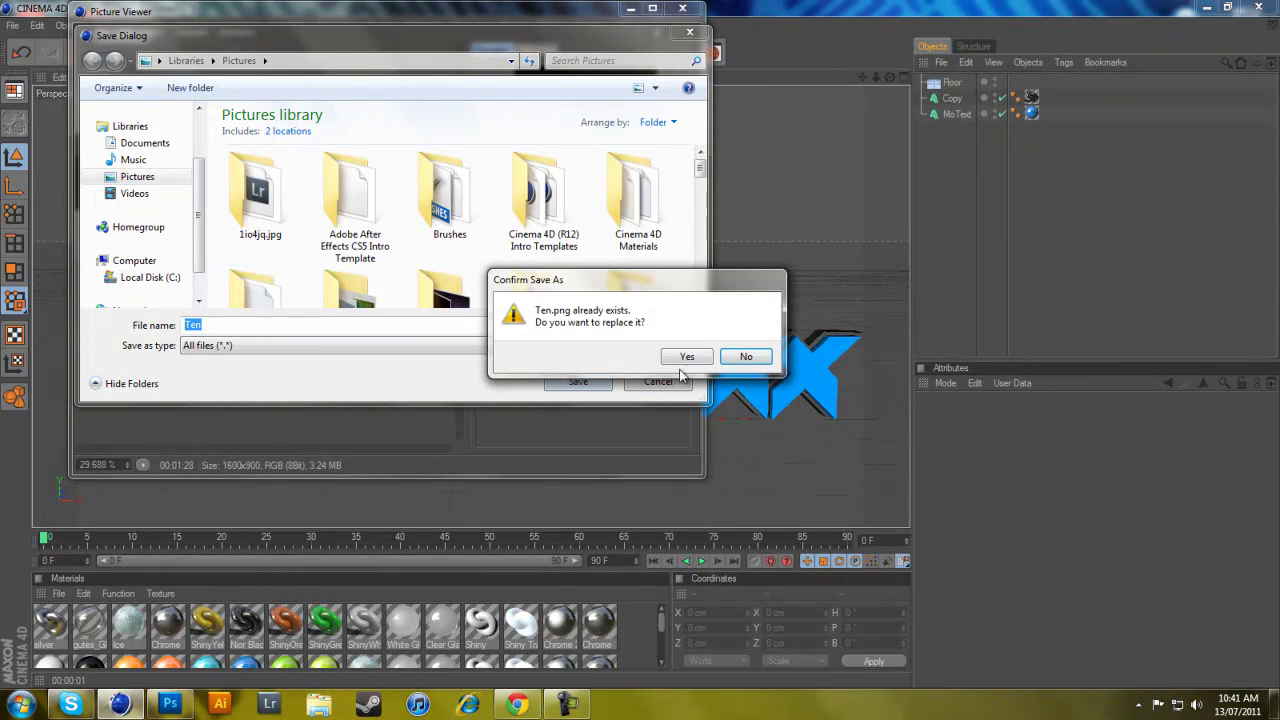
{"action": "left_click", "coordinate": [693, 362]}
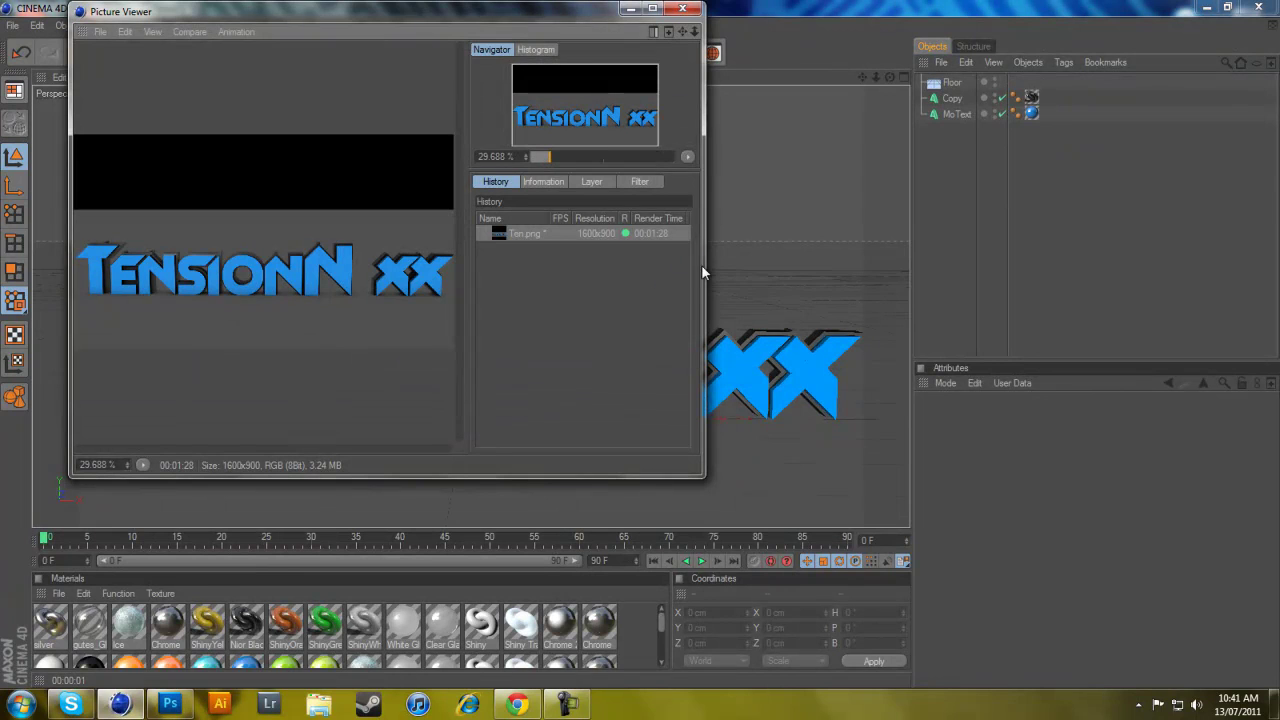
{"action": "left_click", "coordinate": [680, 12]}
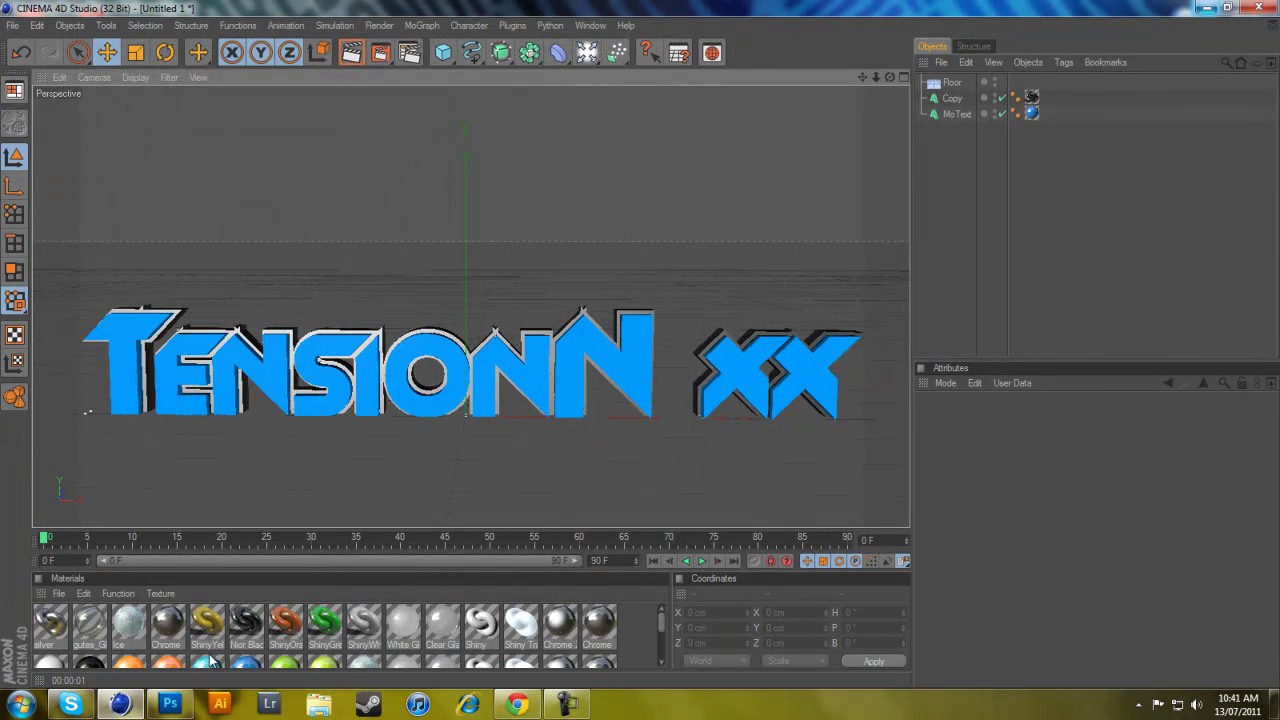
{"action": "left_click", "coordinate": [170, 704]}
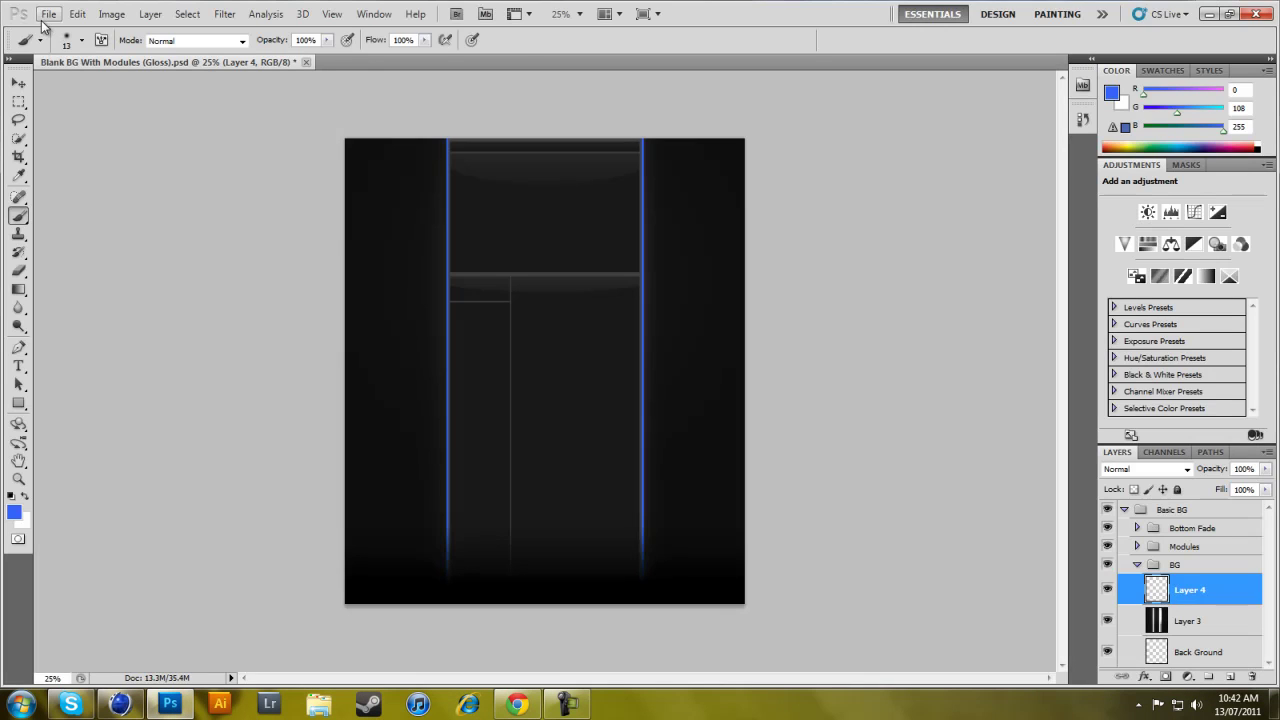
- Open Ten.png from the Pictures library in Photoshop
{"action": "left_click", "coordinate": [48, 14]}
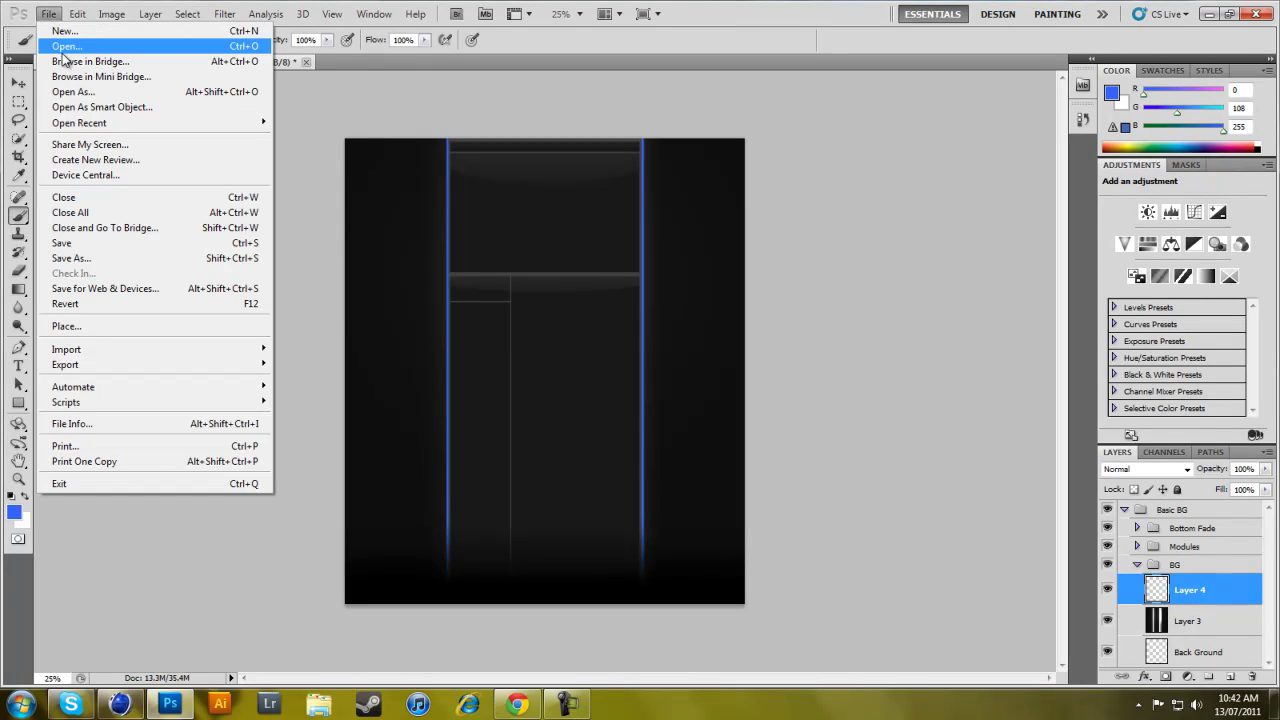
{"action": "left_click", "coordinate": [60, 52]}
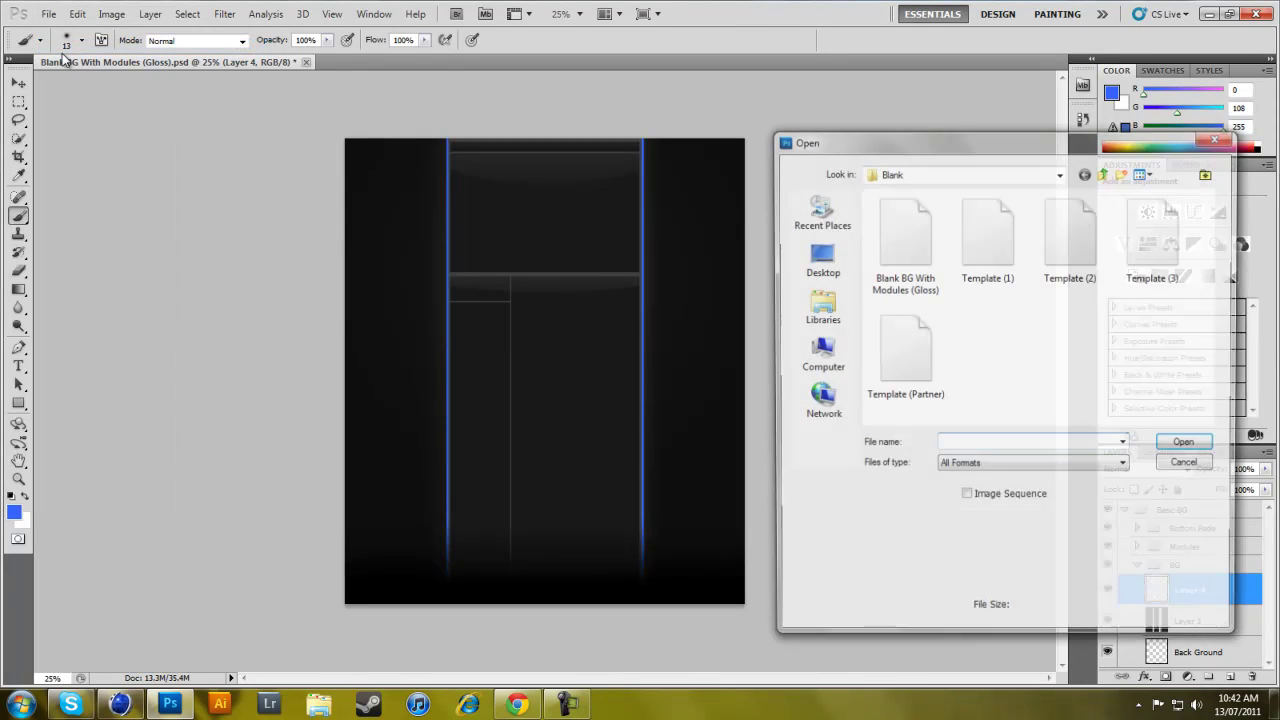
{"action": "left_click", "coordinate": [820, 306]}
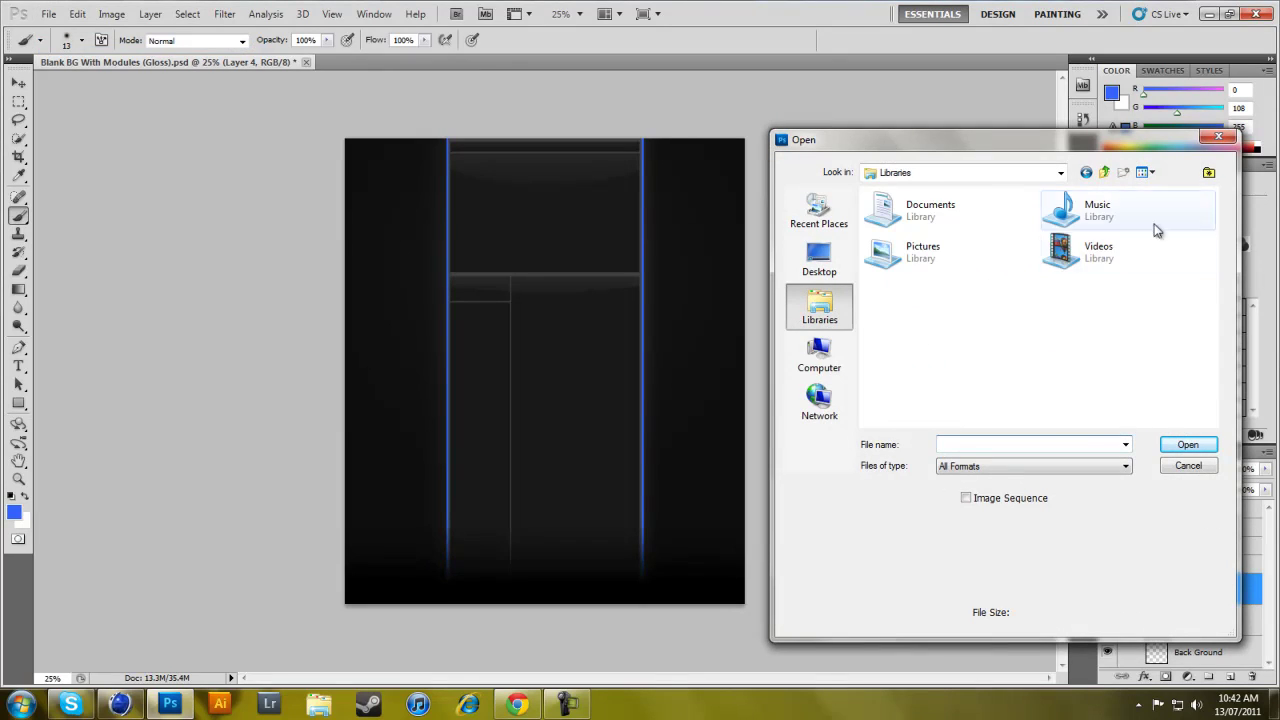
{"action": "double_click", "coordinate": [922, 250]}
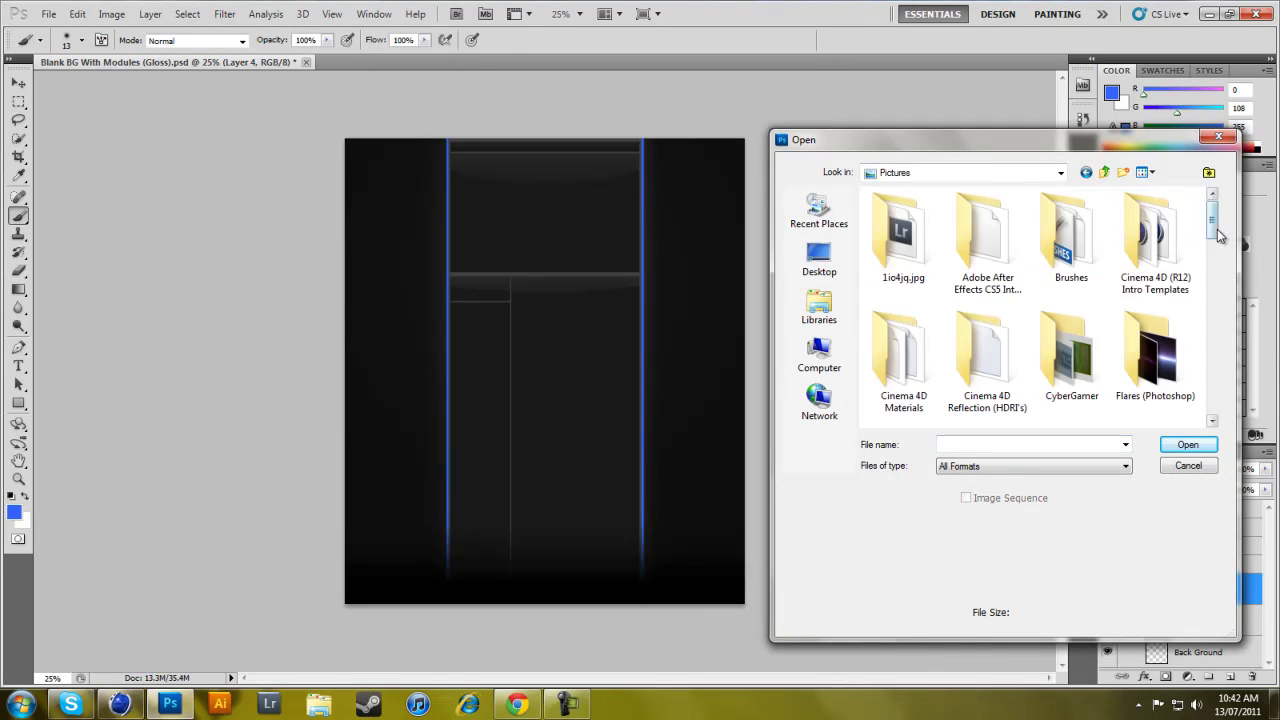
{"action": "left_click_drag", "start_coordinate": [1212, 237], "coordinate": [1192, 416]}
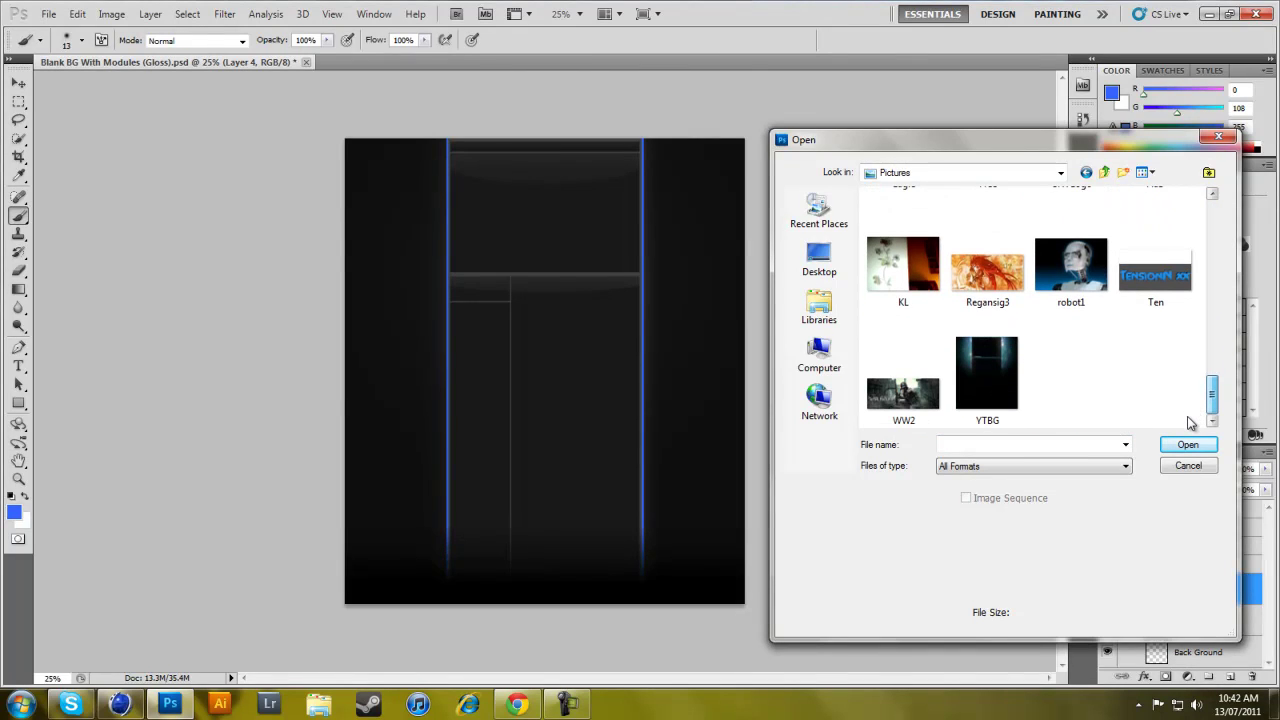
{"action": "left_click", "coordinate": [1168, 272]}
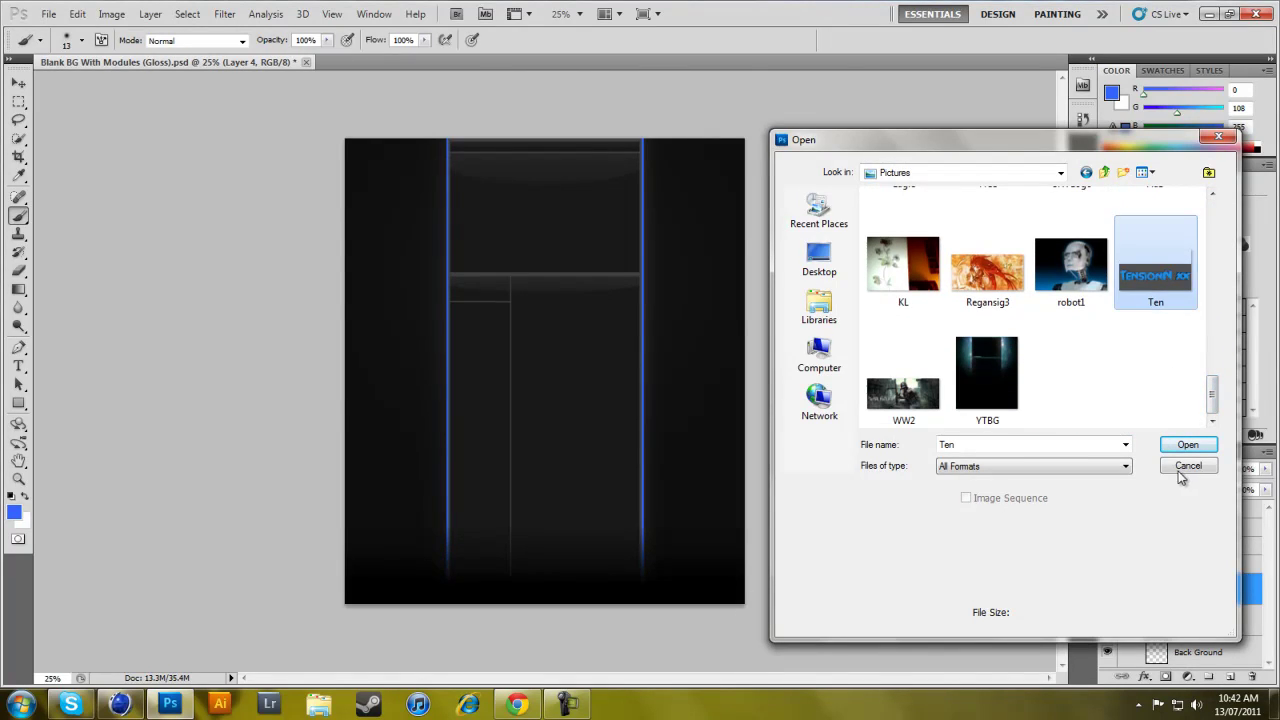
{"action": "left_click", "coordinate": [1186, 445]}
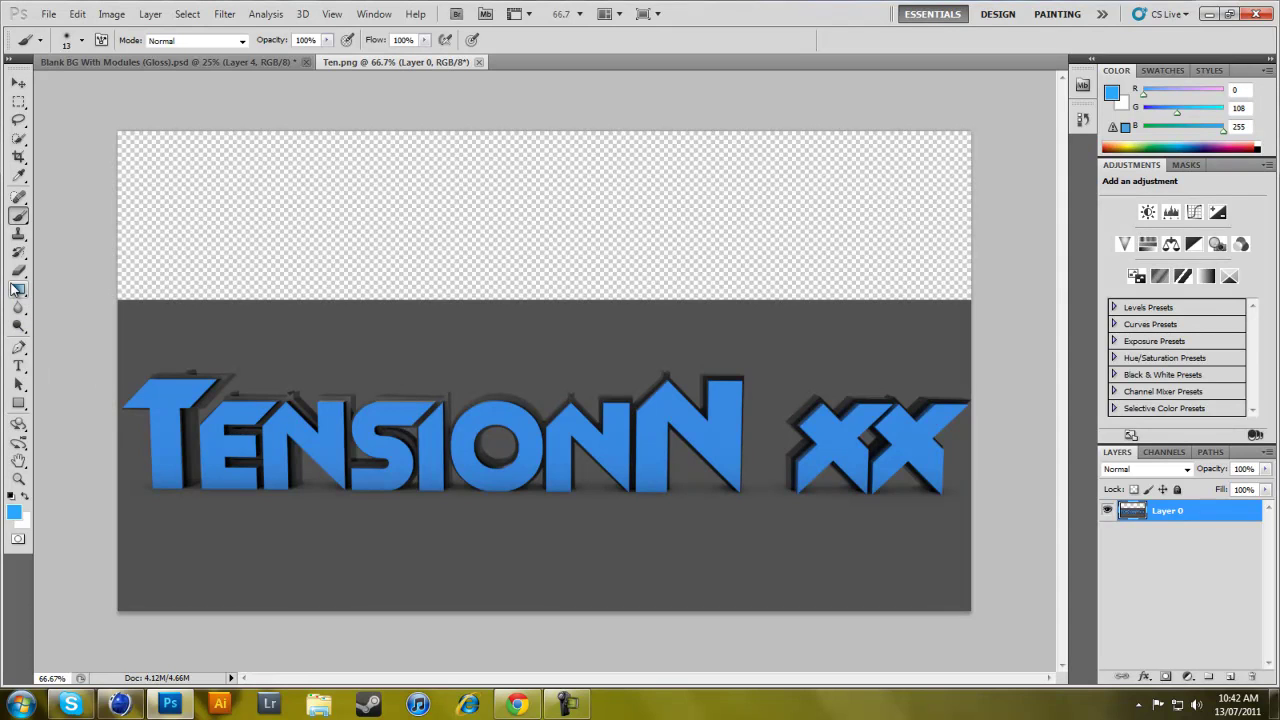
- Delete the Floor object from the Cinema 4D scene and return to Photoshop
{"action": "left_click", "coordinate": [119, 704]}
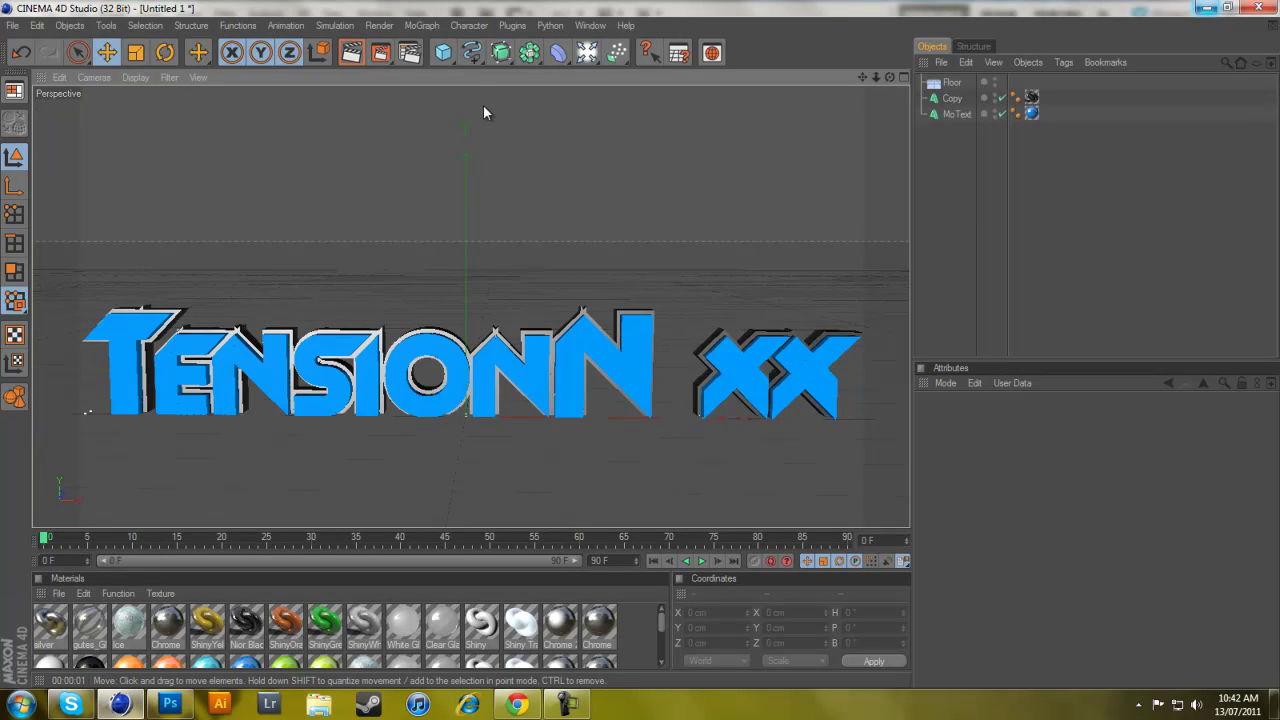
{"action": "left_click", "coordinate": [952, 83]}
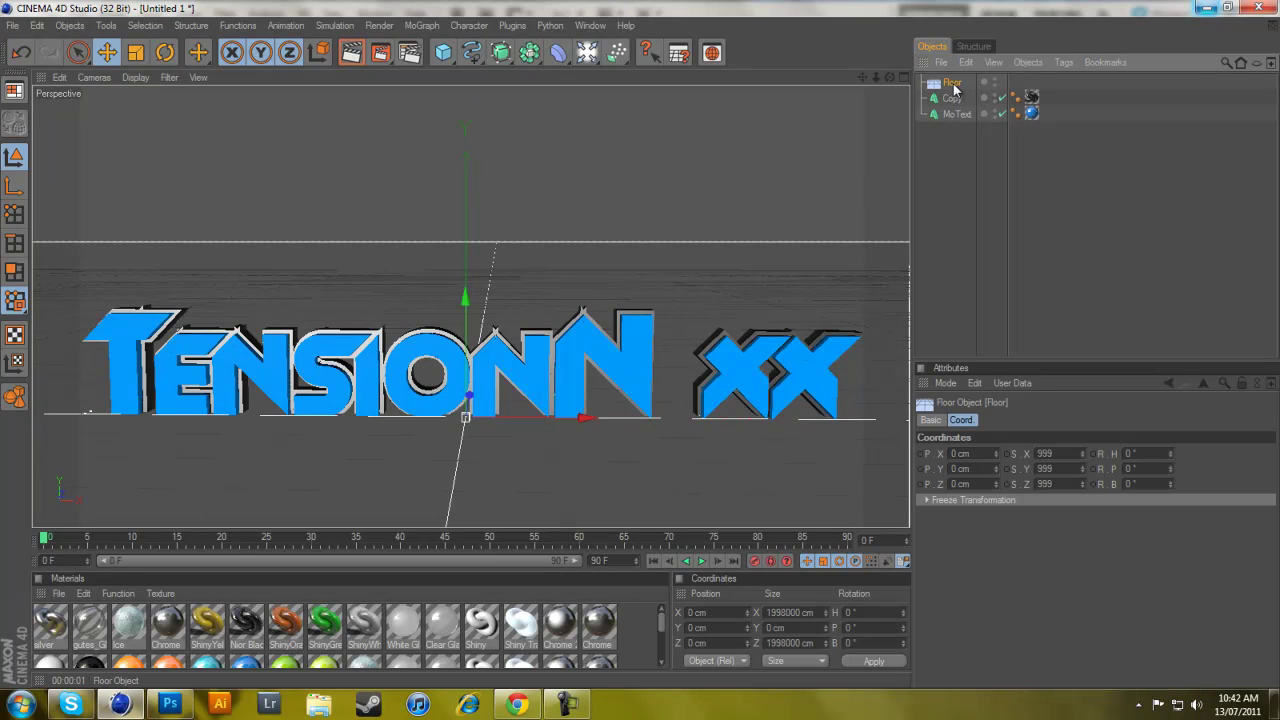
{"action": "key", "text": "Delete"}
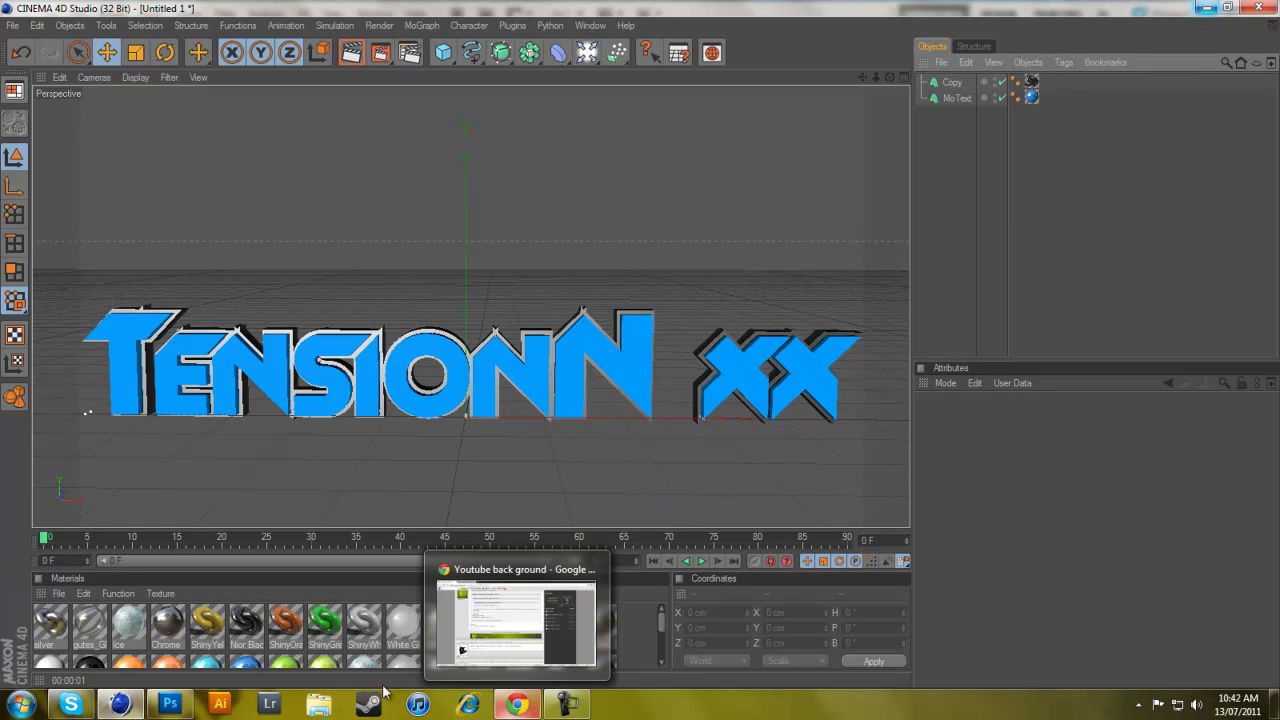
{"action": "left_click", "coordinate": [170, 704]}
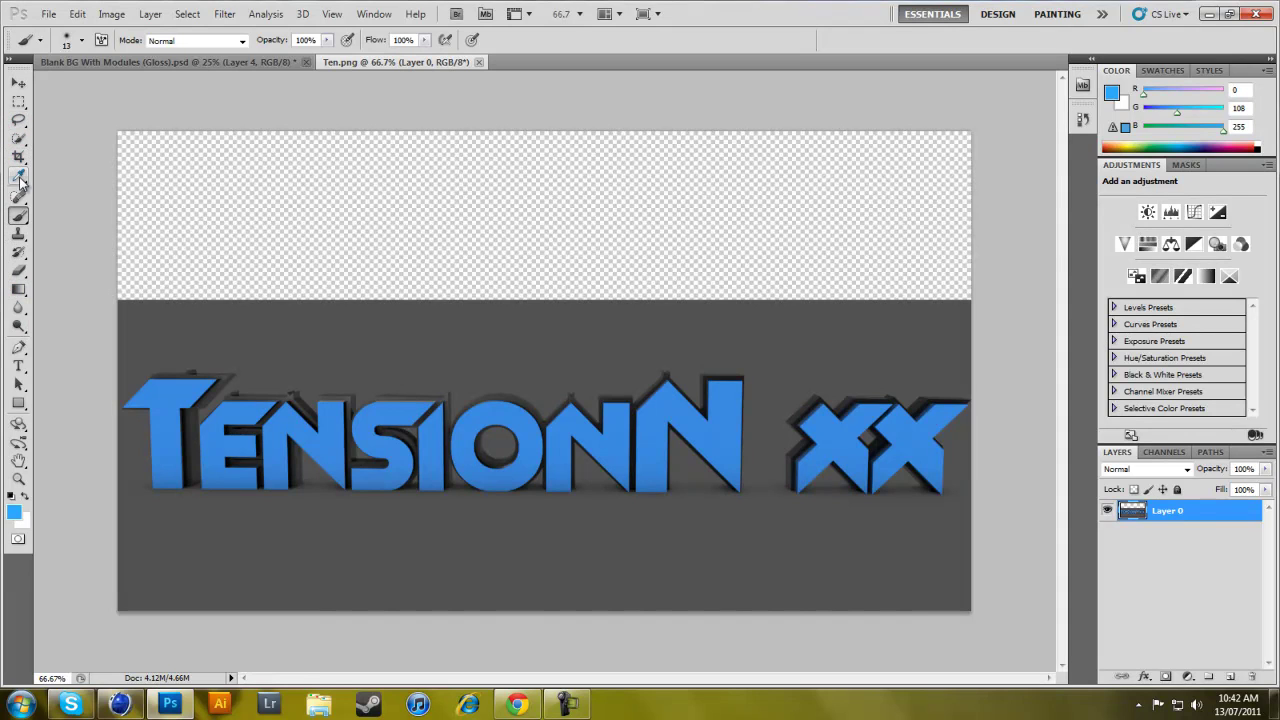
- Erase the grey background around the letters using the Magic Wand
{"action": "left_click", "coordinate": [18, 140]}
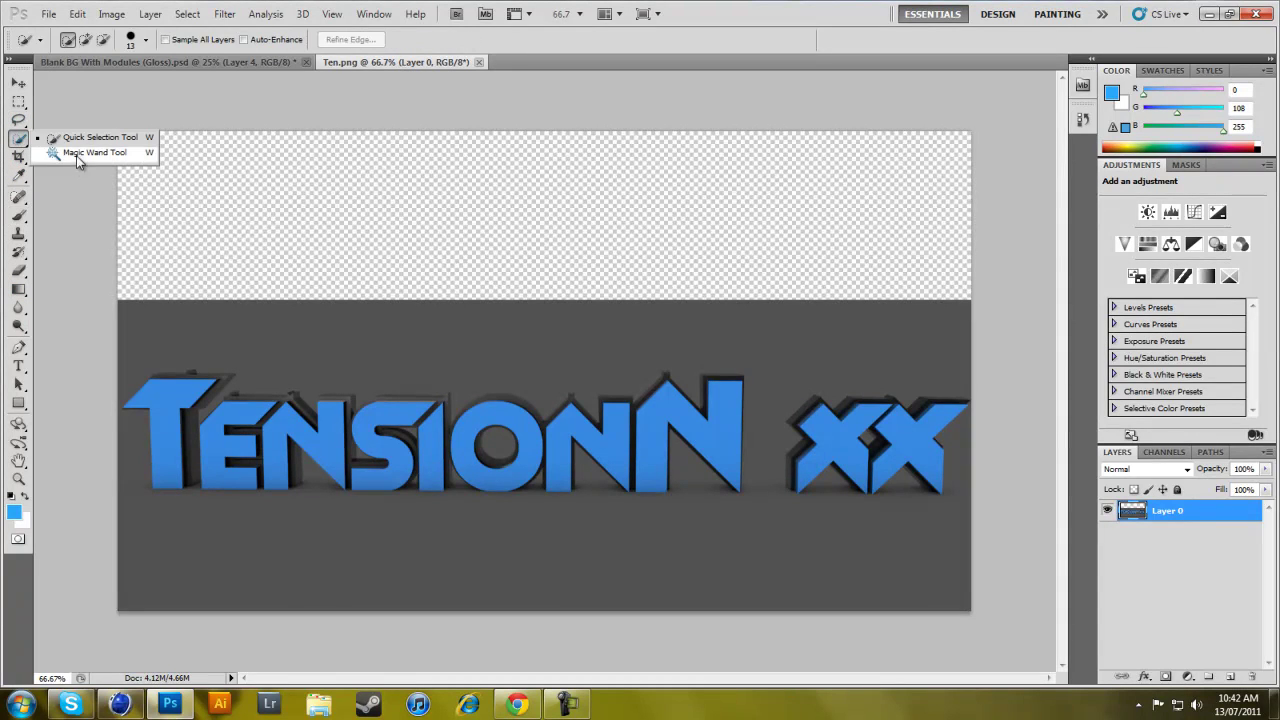
{"action": "left_click", "coordinate": [76, 155]}
{"action": "left_click", "coordinate": [220, 318]}
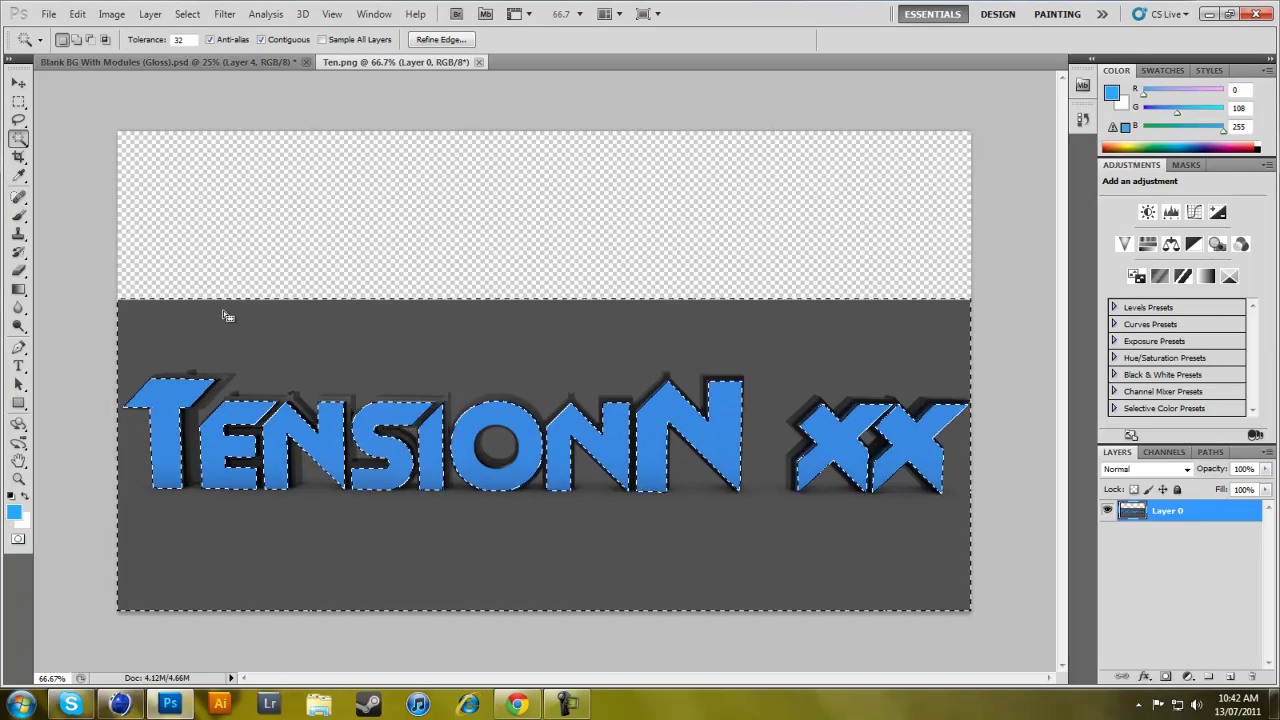
{"action": "key", "text": "Delete"}
{"action": "key", "text": "ctrl+d"}
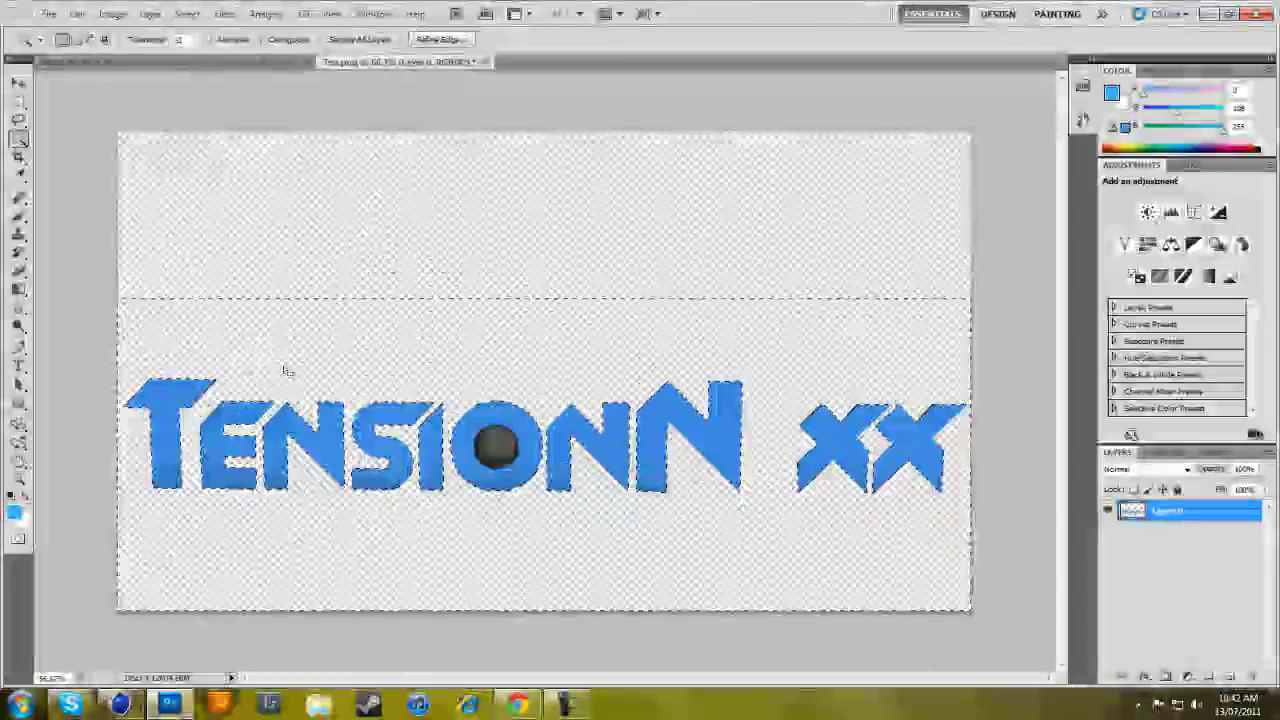
- Erase the grey inside the O, close Ten.png, and switch to Cinema 4D
{"action": "left_click", "coordinate": [489, 453]}
{"action": "key", "text": "Delete"}
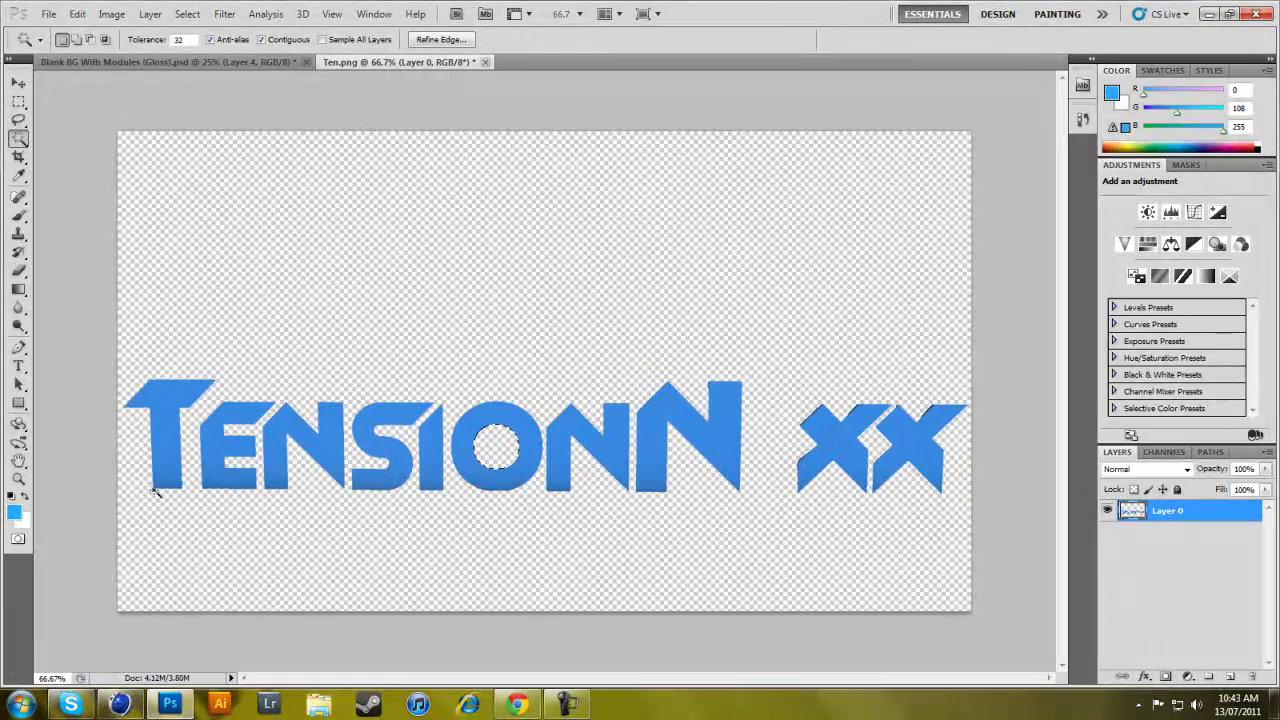
{"action": "key", "text": "ctrl+d"}
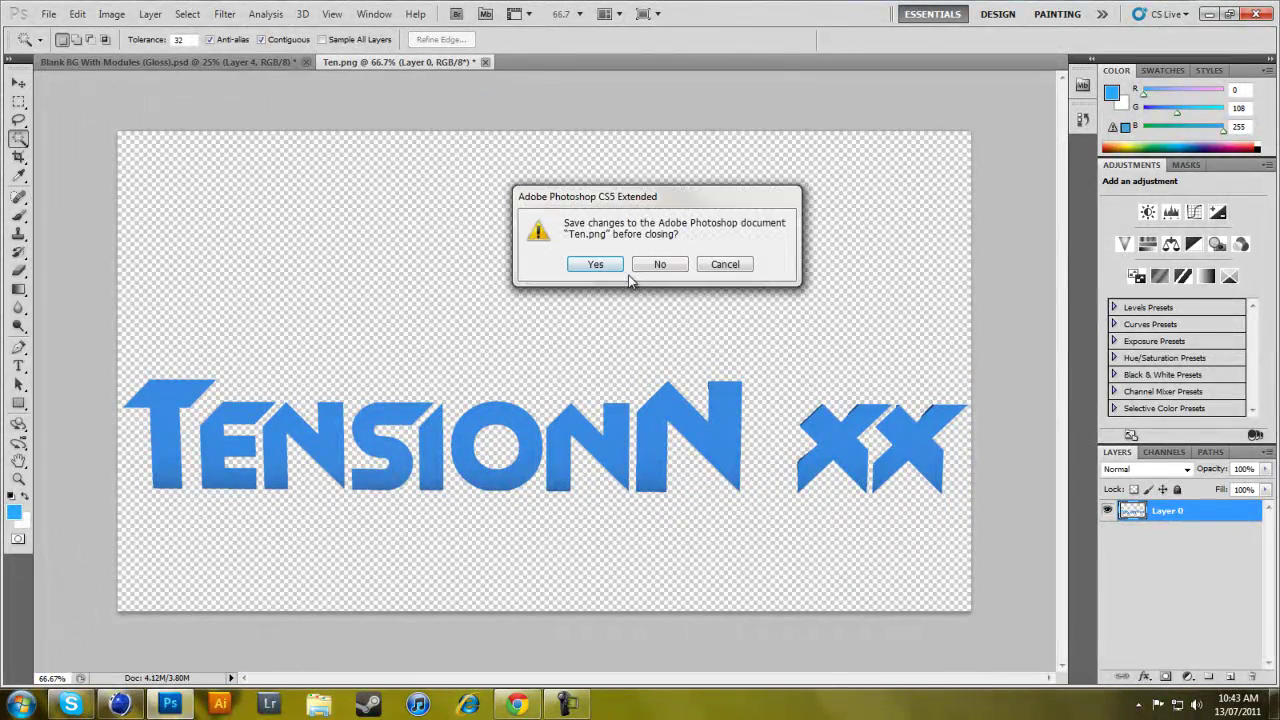
{"action": "left_click", "coordinate": [654, 263]}
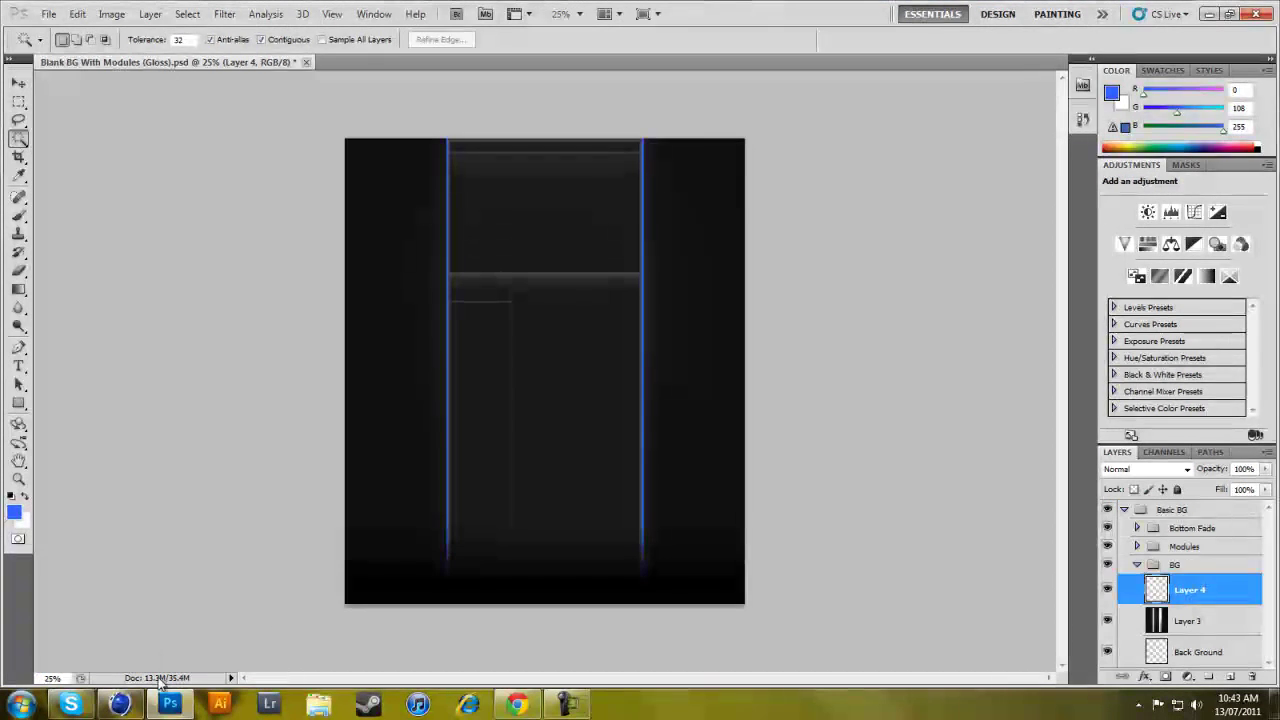
{"action": "left_click", "coordinate": [566, 704]}
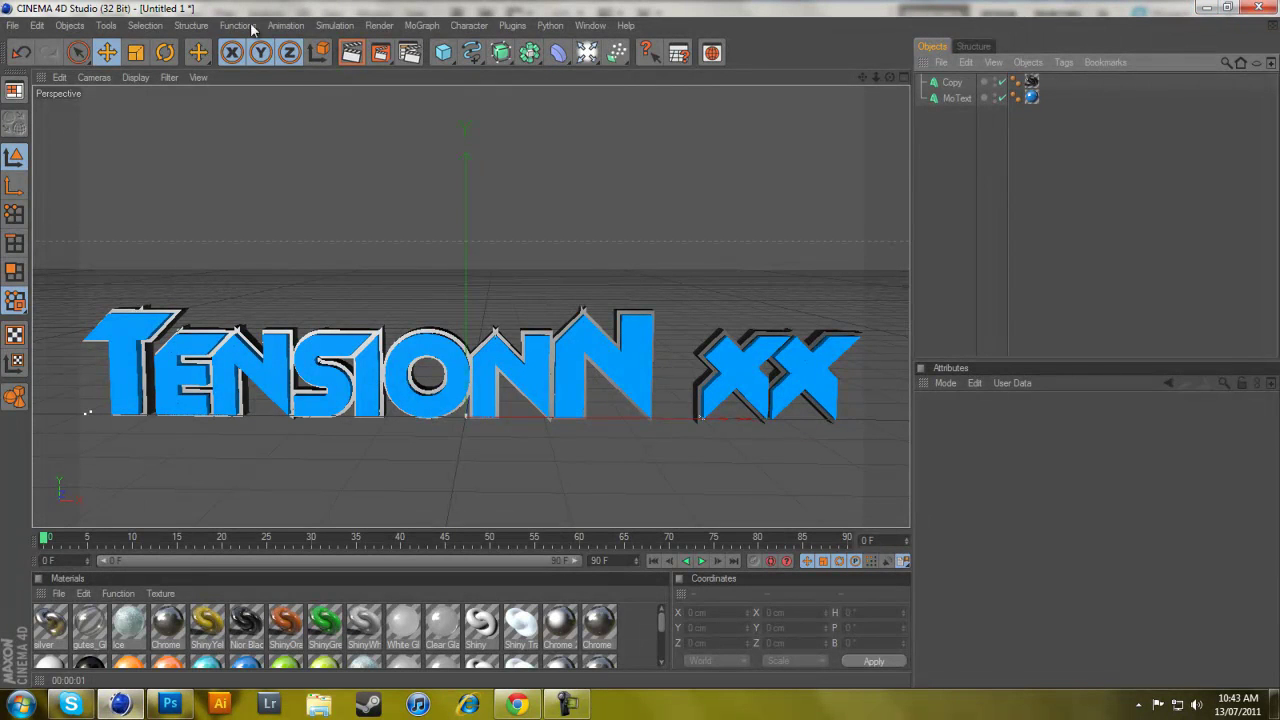
- Check the save location on the Render Settings Save page
{"action": "left_click", "coordinate": [409, 52]}
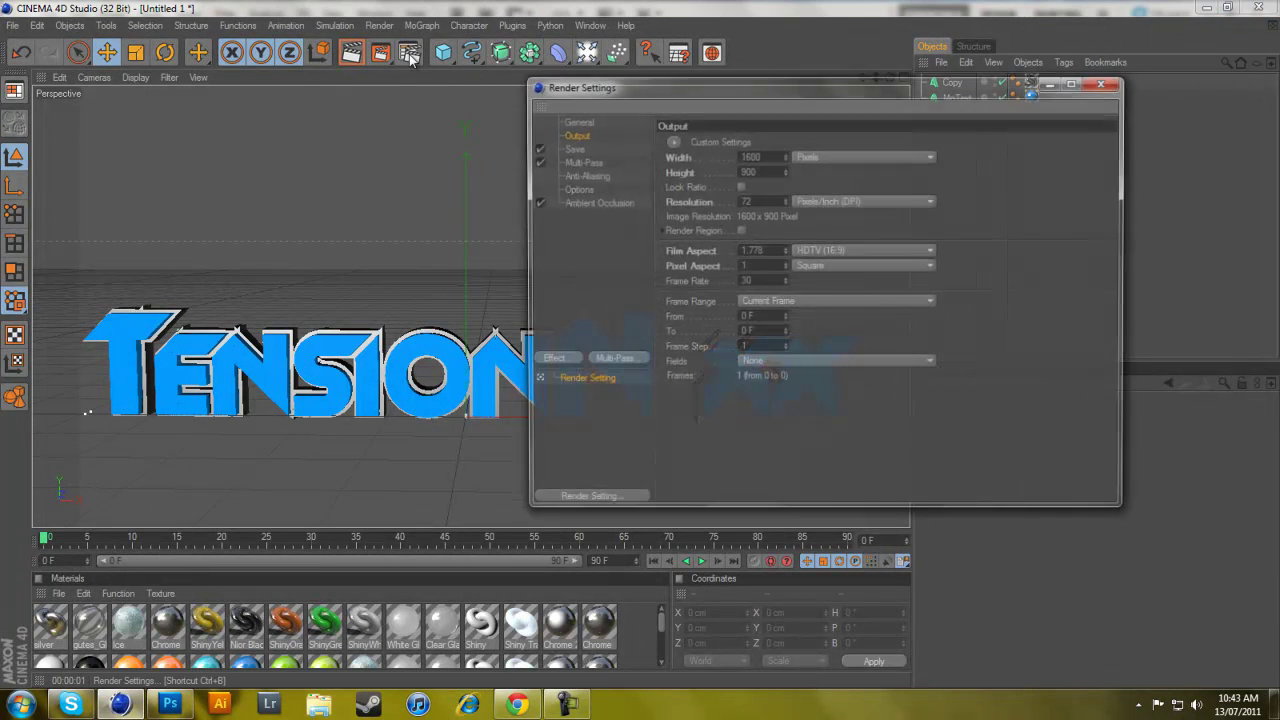
{"action": "left_click", "coordinate": [586, 149]}
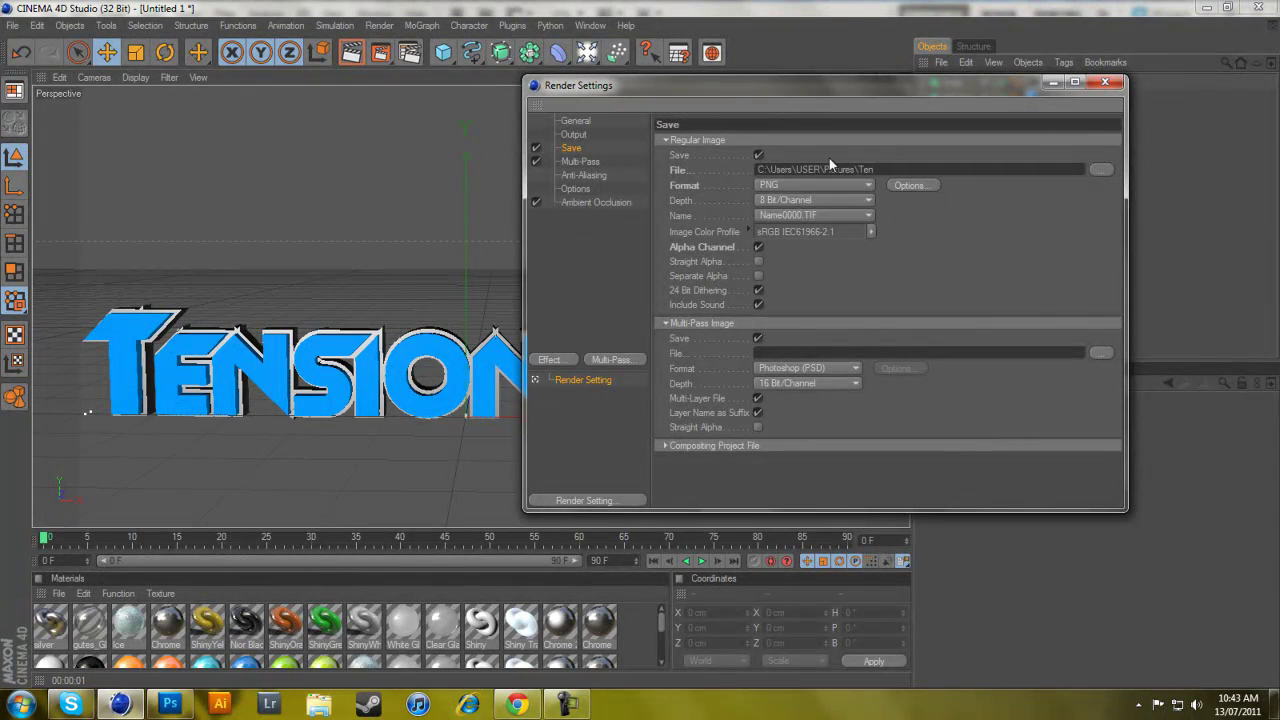
{"action": "left_click", "coordinate": [1104, 82]}
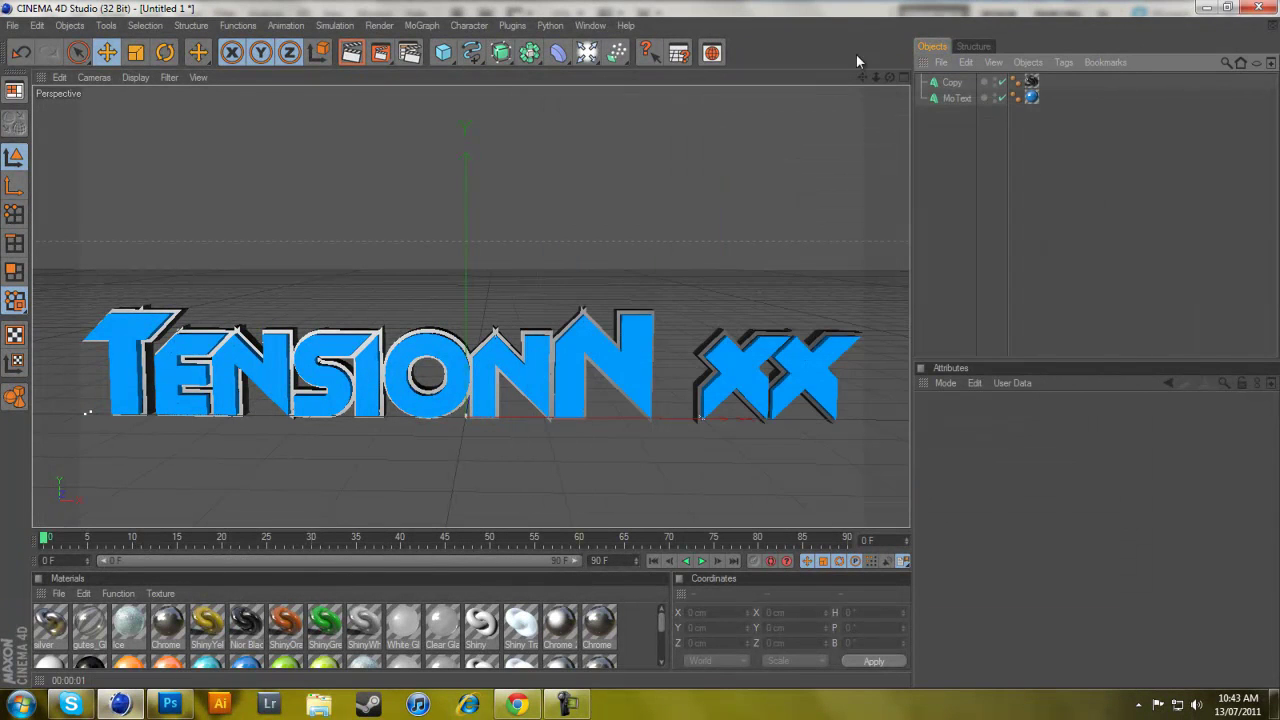
- Re-render the TensionN xx text in the Picture Viewer, overwriting Ten.png
{"action": "left_click", "coordinate": [383, 55]}
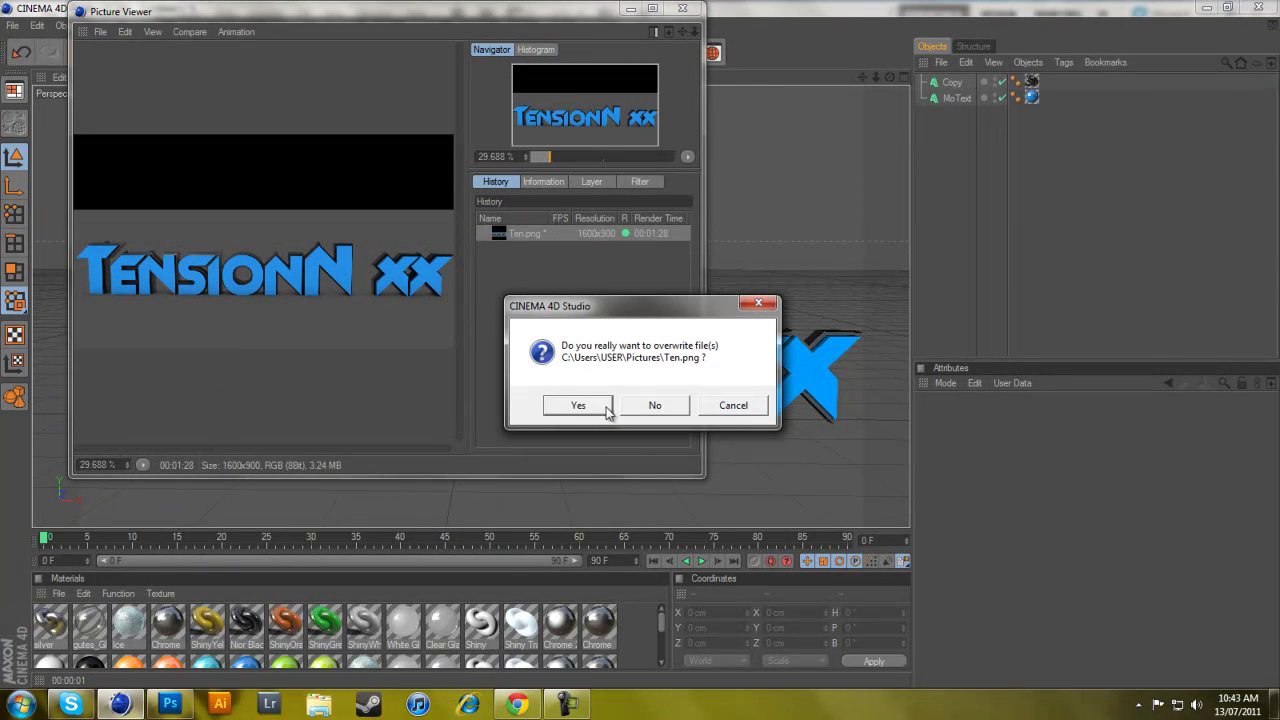
{"action": "left_click", "coordinate": [580, 405]}
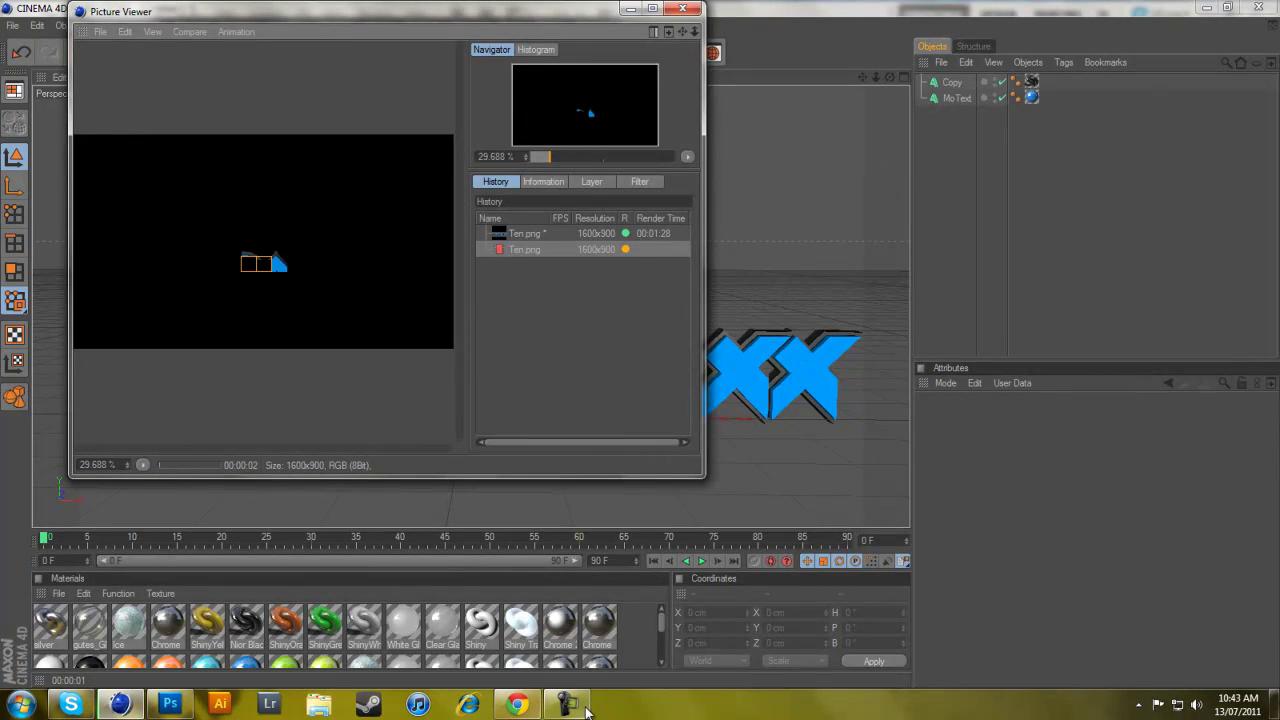
{"action": "left_click", "coordinate": [1157, 704]}
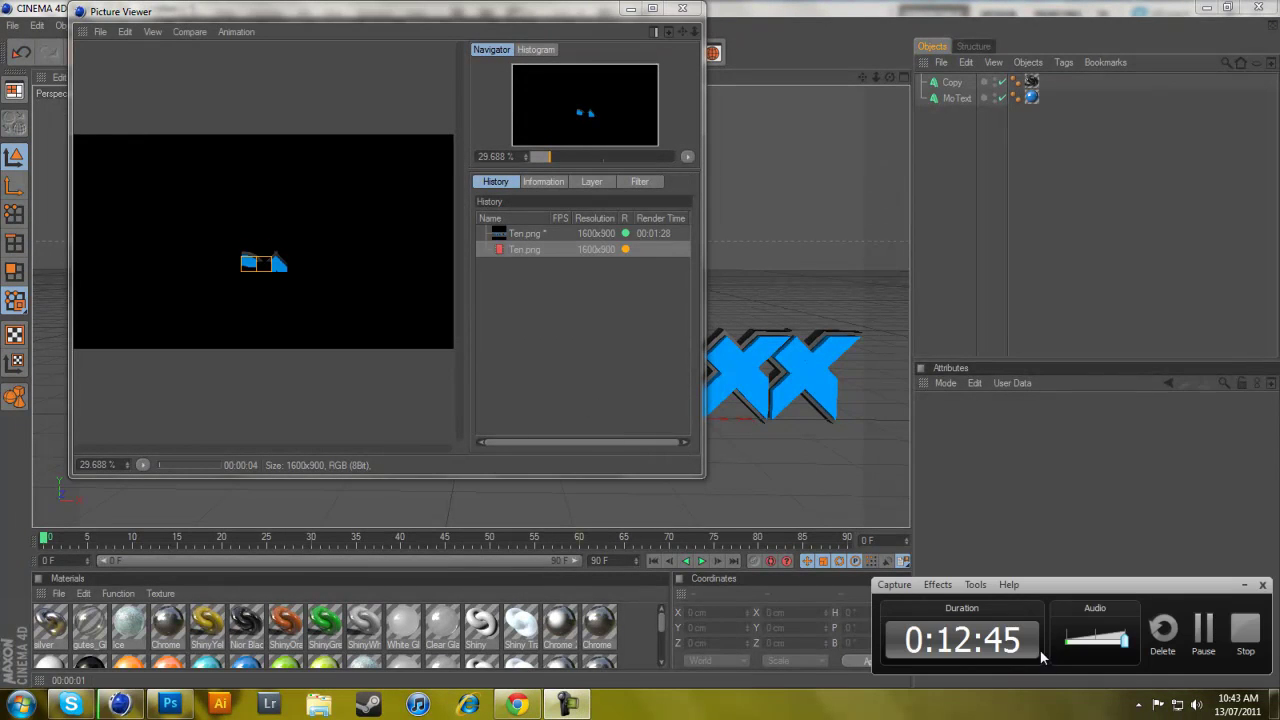
{"action": "left_click", "coordinate": [1200, 634]}
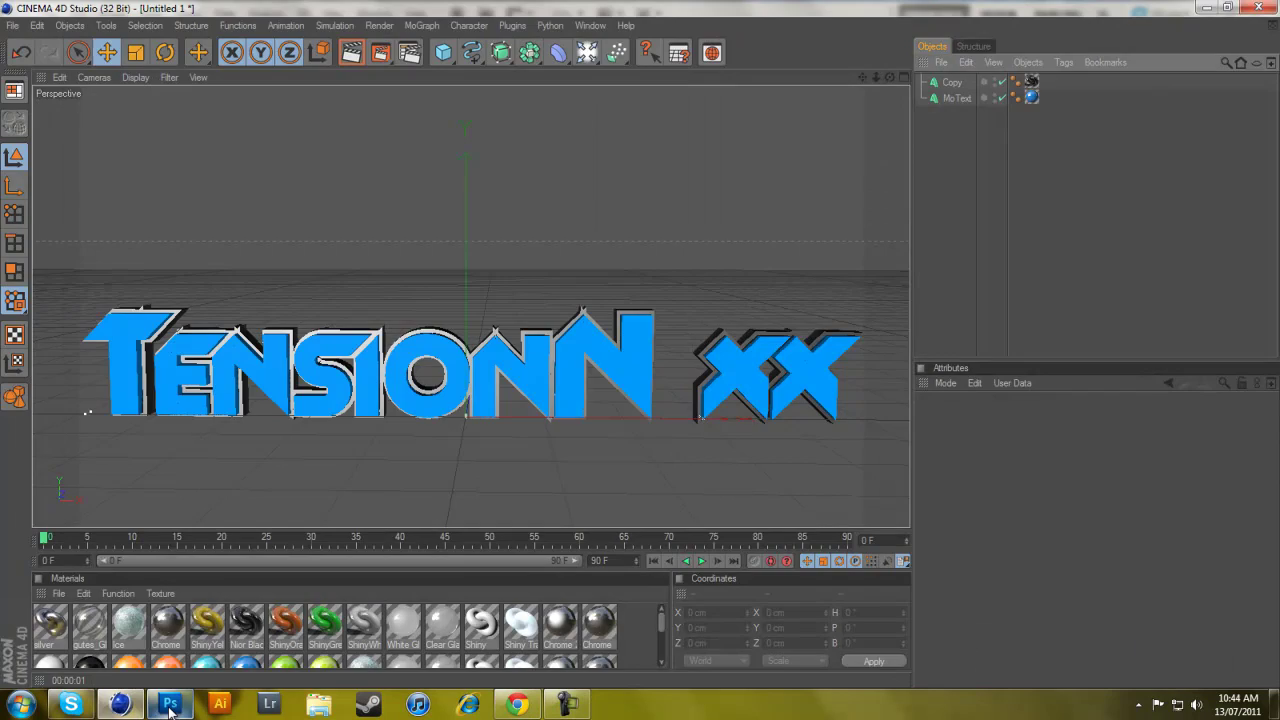
- Open the re-rendered Ten.png from My Pictures and switch to the Move tool
{"action": "left_click", "coordinate": [170, 706]}
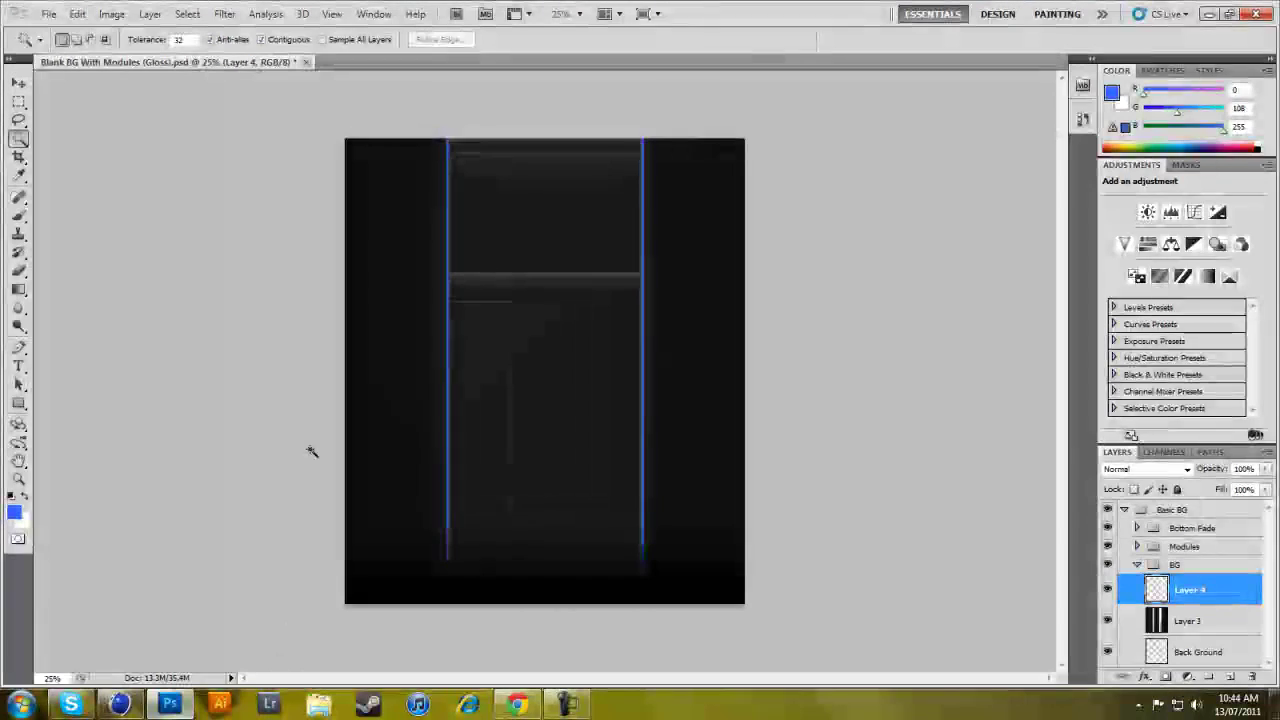
{"action": "left_click", "coordinate": [49, 14]}
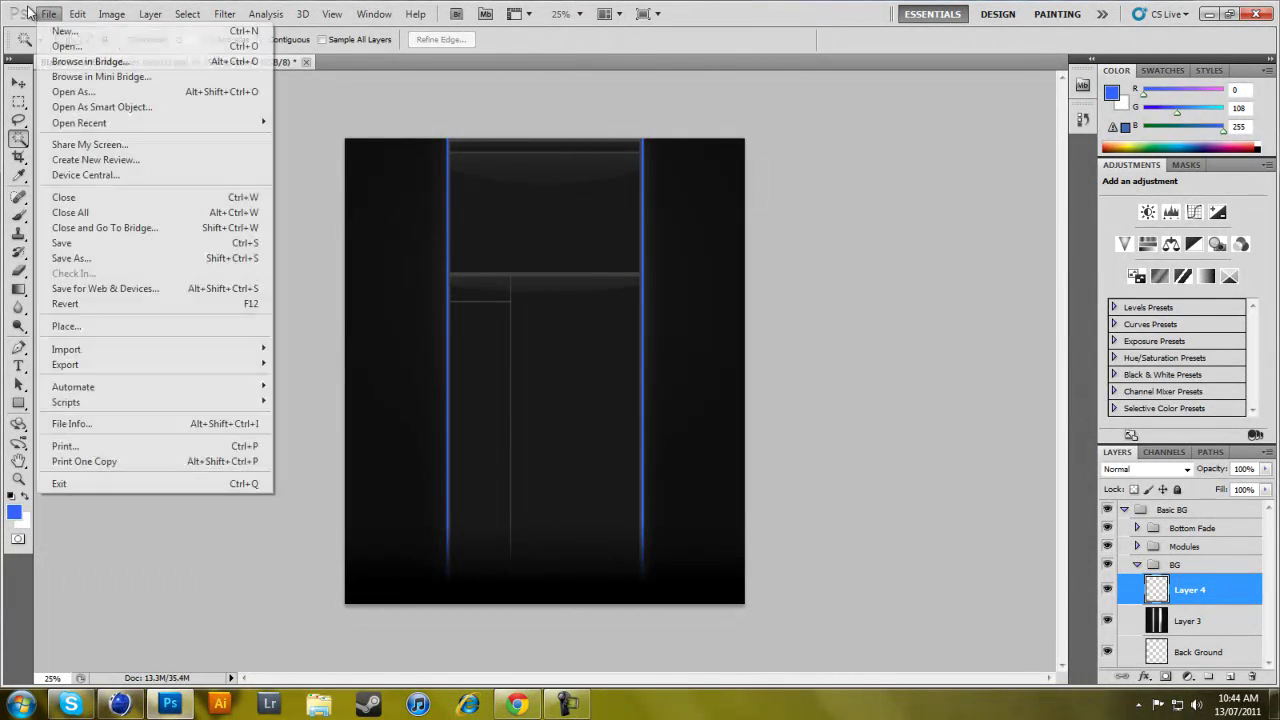
{"action": "left_click", "coordinate": [66, 46]}
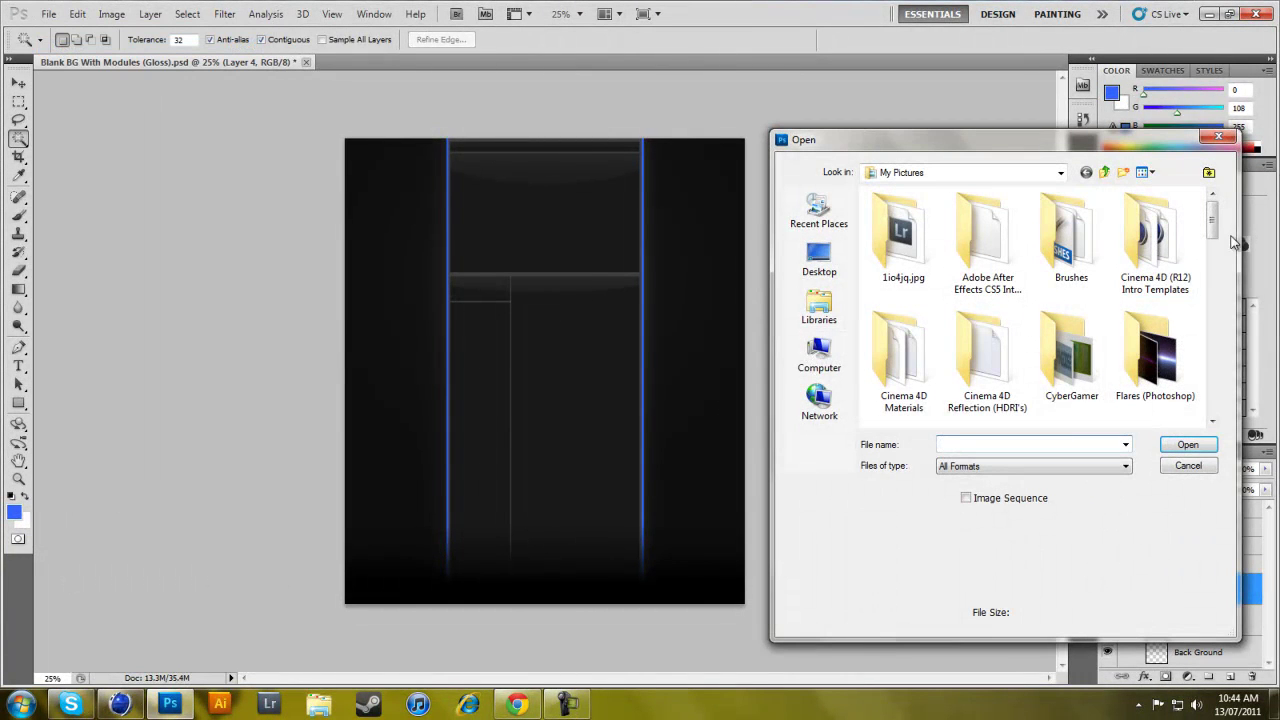
{"action": "left_click_drag", "start_coordinate": [1213, 218], "coordinate": [1212, 390]}
{"action": "left_click", "coordinate": [1070, 320]}
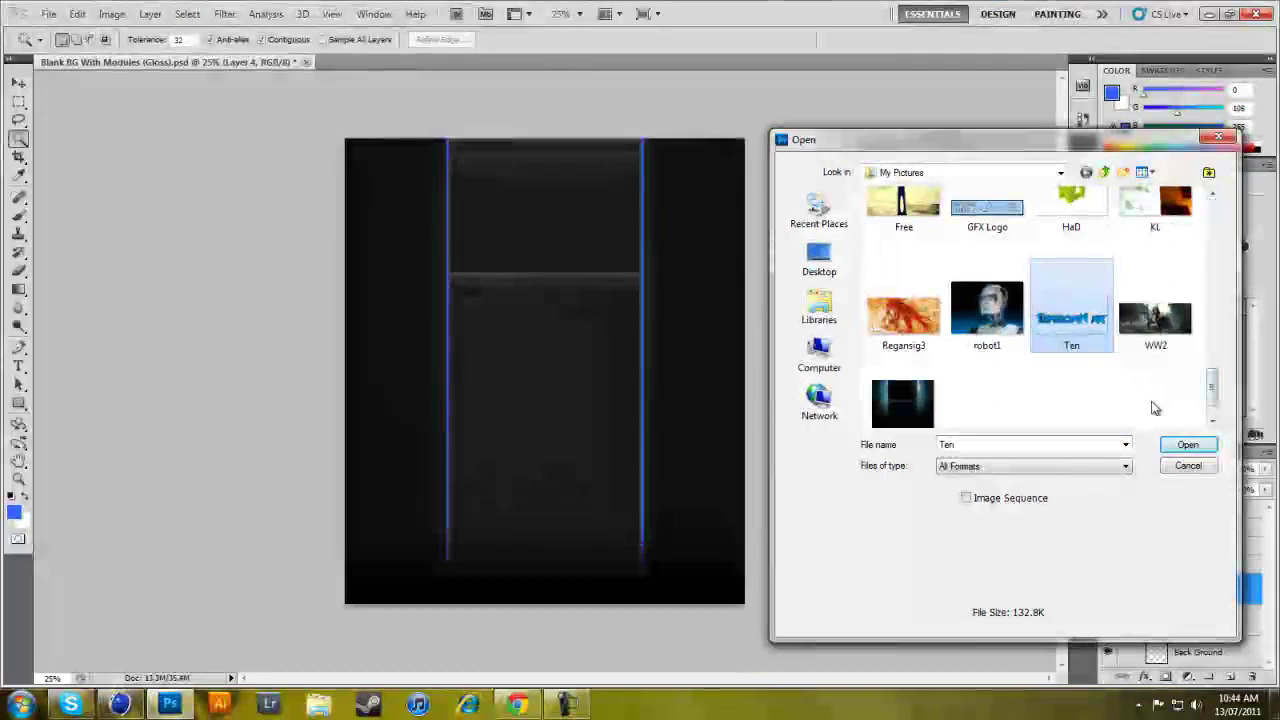
{"action": "left_click", "coordinate": [1180, 444]}
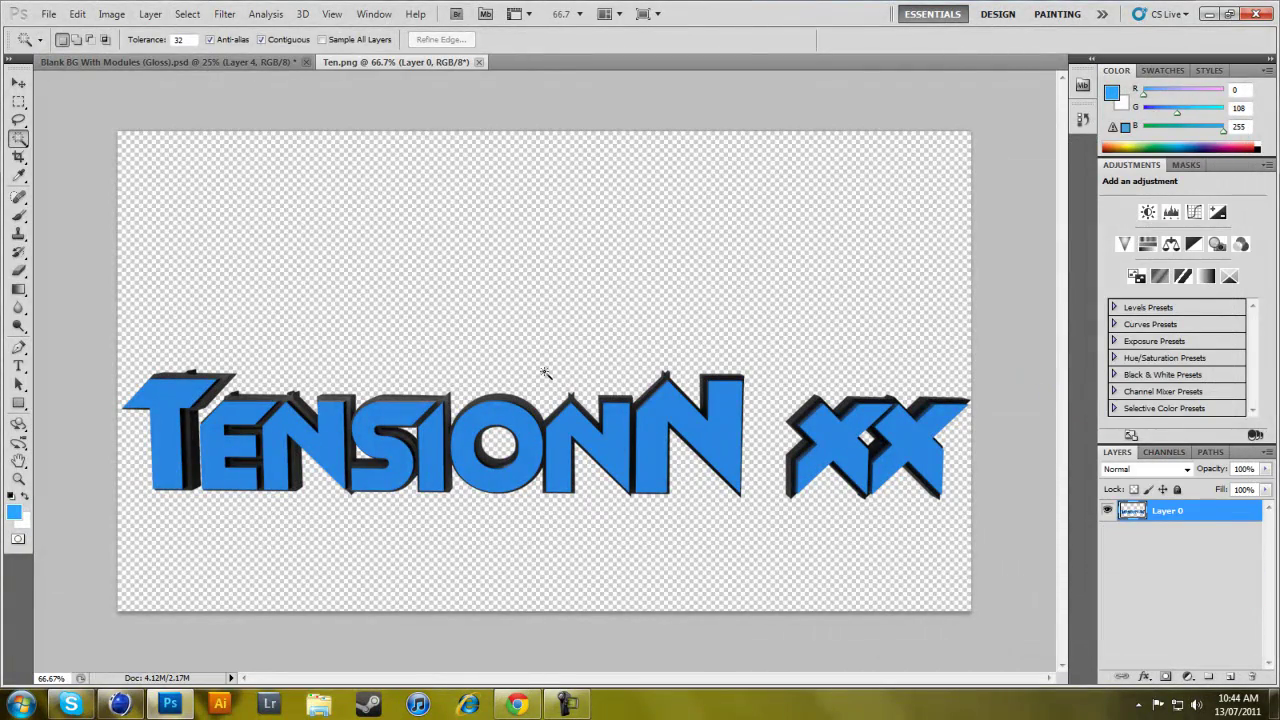
{"action": "key", "text": "v"}
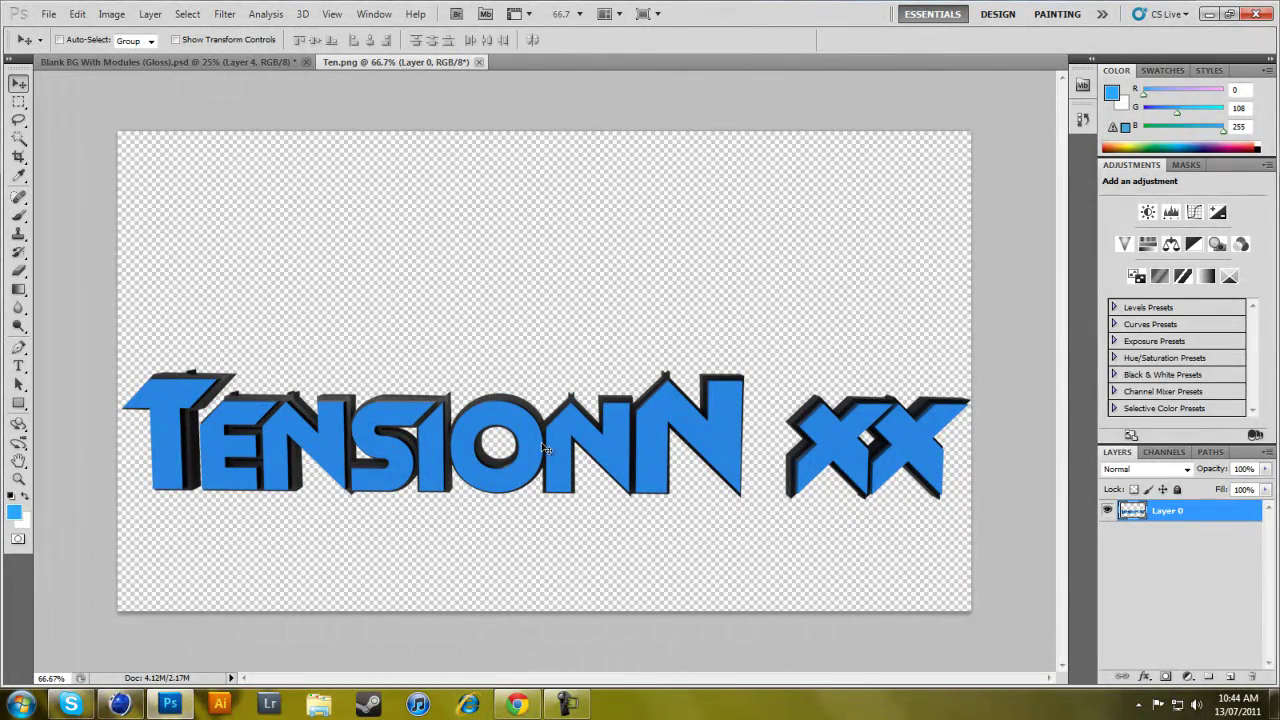
- Drag the Ten.png text layer into the Blank BG With Modules (Gloss) template as Layer 5
{"action": "left_click_drag", "start_coordinate": [592, 430], "coordinate": [555, 290]}
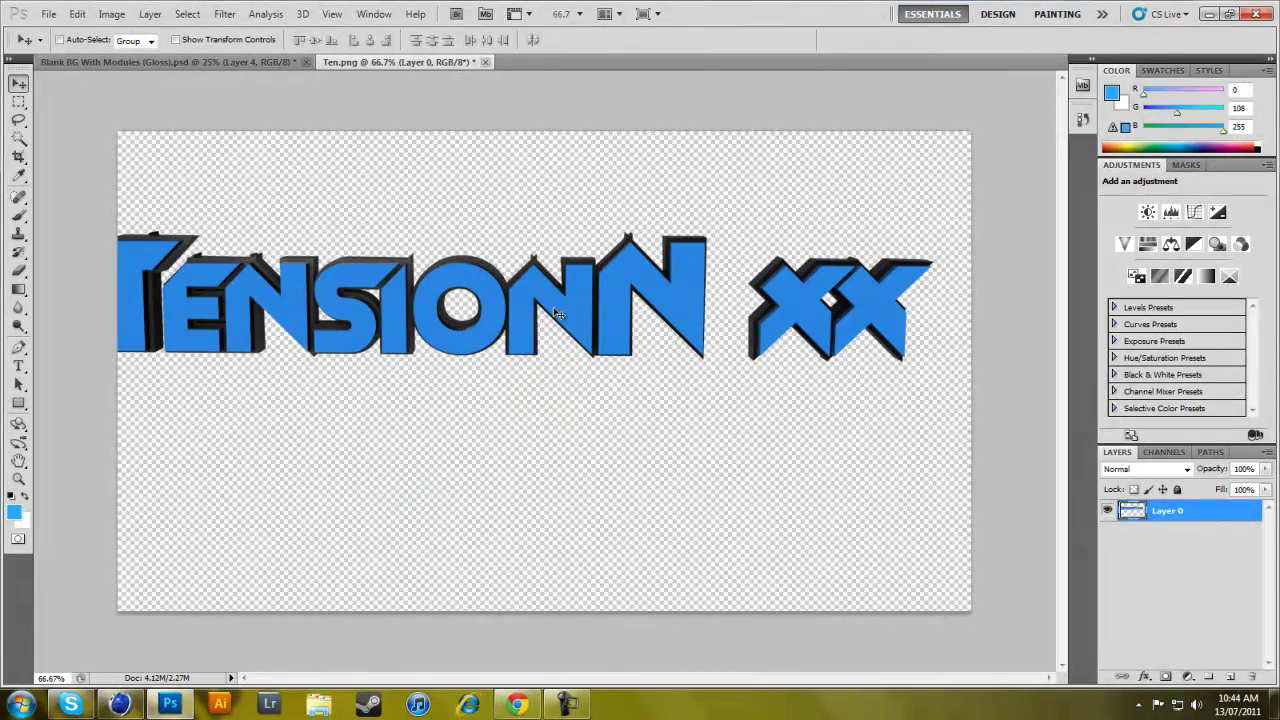
{"action": "left_click_drag", "start_coordinate": [547, 302], "coordinate": [528, 346]}
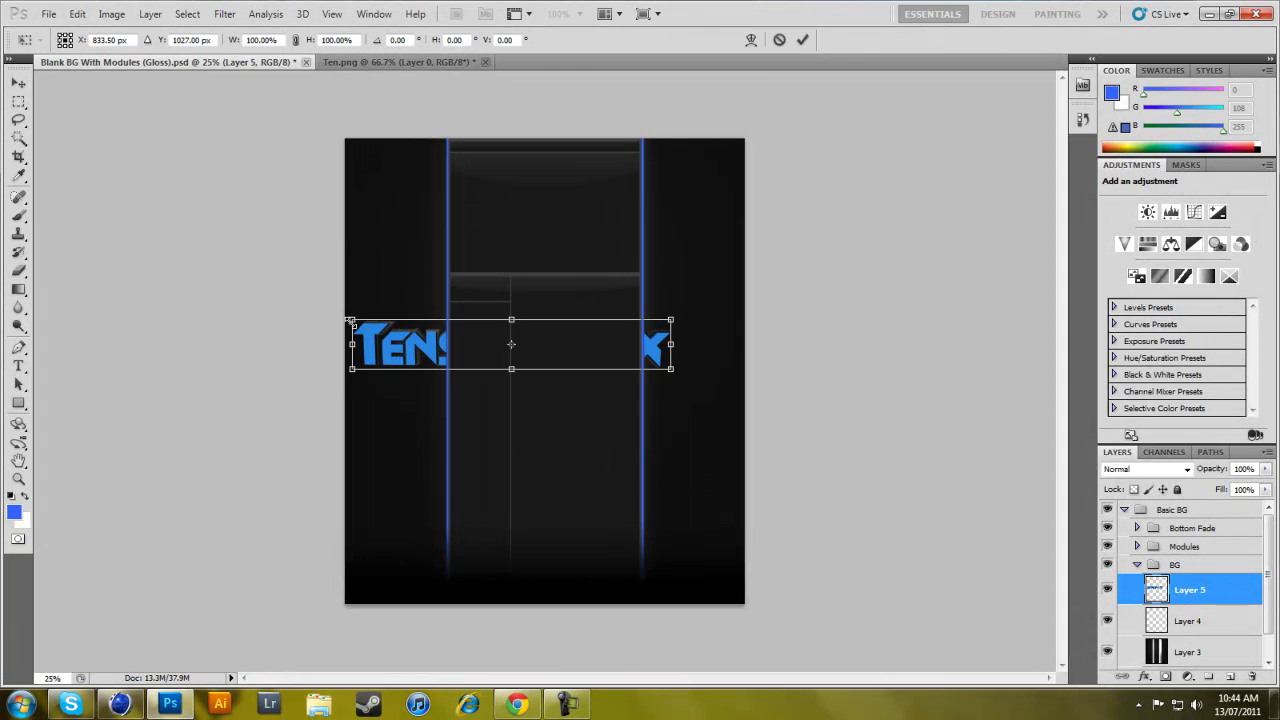
- Scale the TensionN xx text to about 56% and move it left
{"action": "left_click_drag", "start_coordinate": [351, 322], "coordinate": [487, 352], "text": "shift"}
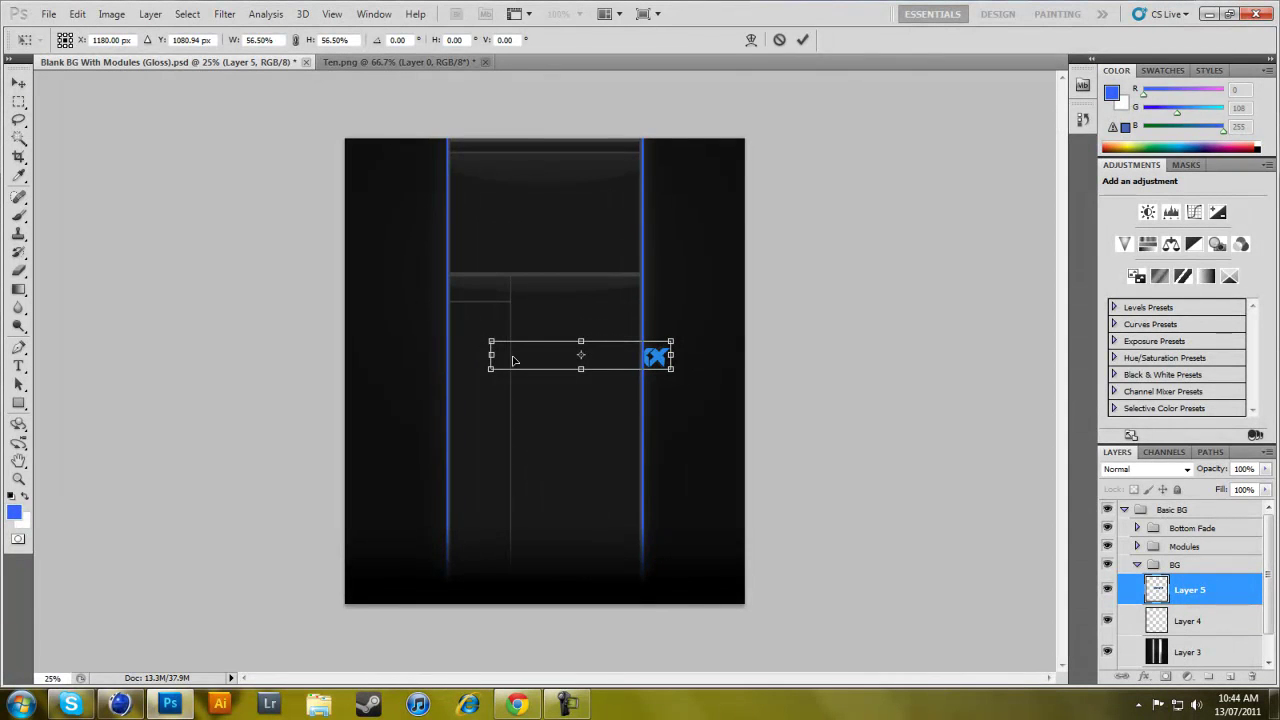
{"action": "key", "text": "Return"}
{"action": "left_click_drag", "start_coordinate": [526, 354], "coordinate": [392, 326]}
- Rotate the text 90° counter-clockwise and place it low beside the left blue line
{"action": "left_click", "coordinate": [77, 14]}
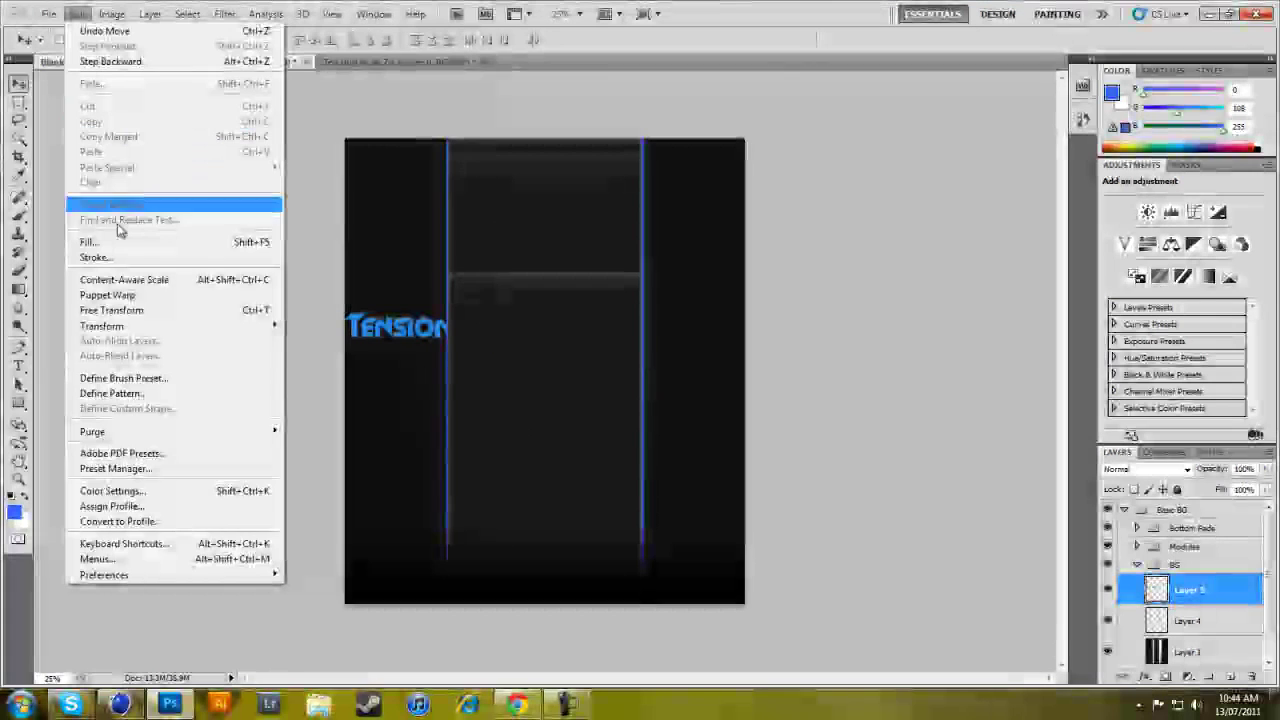
{"action": "mouse_move", "coordinate": [166, 333]}
{"action": "left_click", "coordinate": [358, 478]}
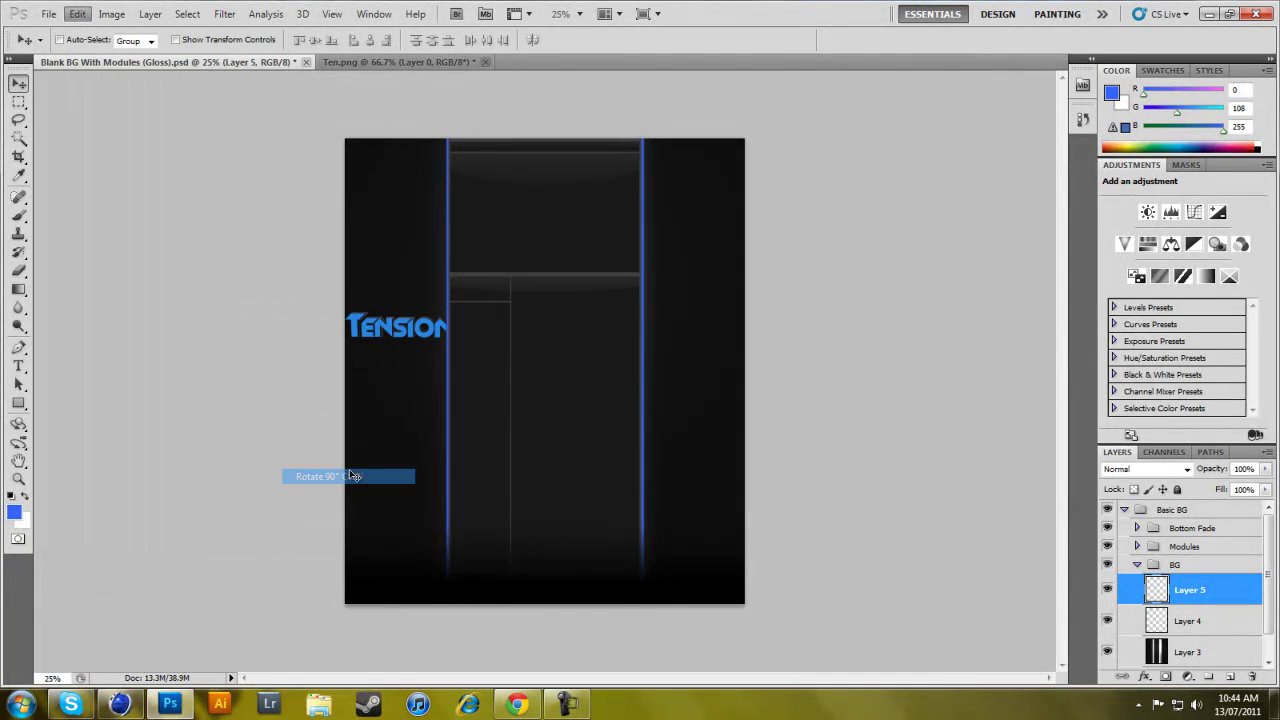
{"action": "left_click_drag", "start_coordinate": [437, 350], "coordinate": [435, 529]}
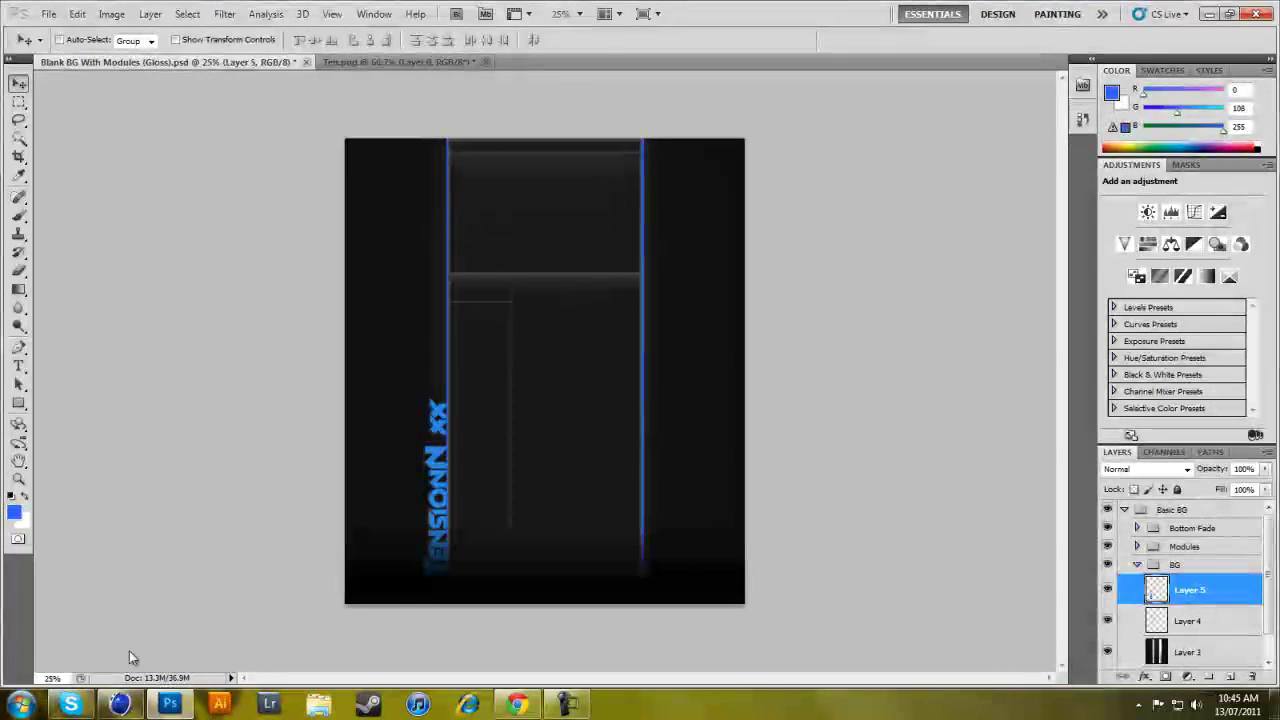
{"action": "left_click", "coordinate": [118, 705]}
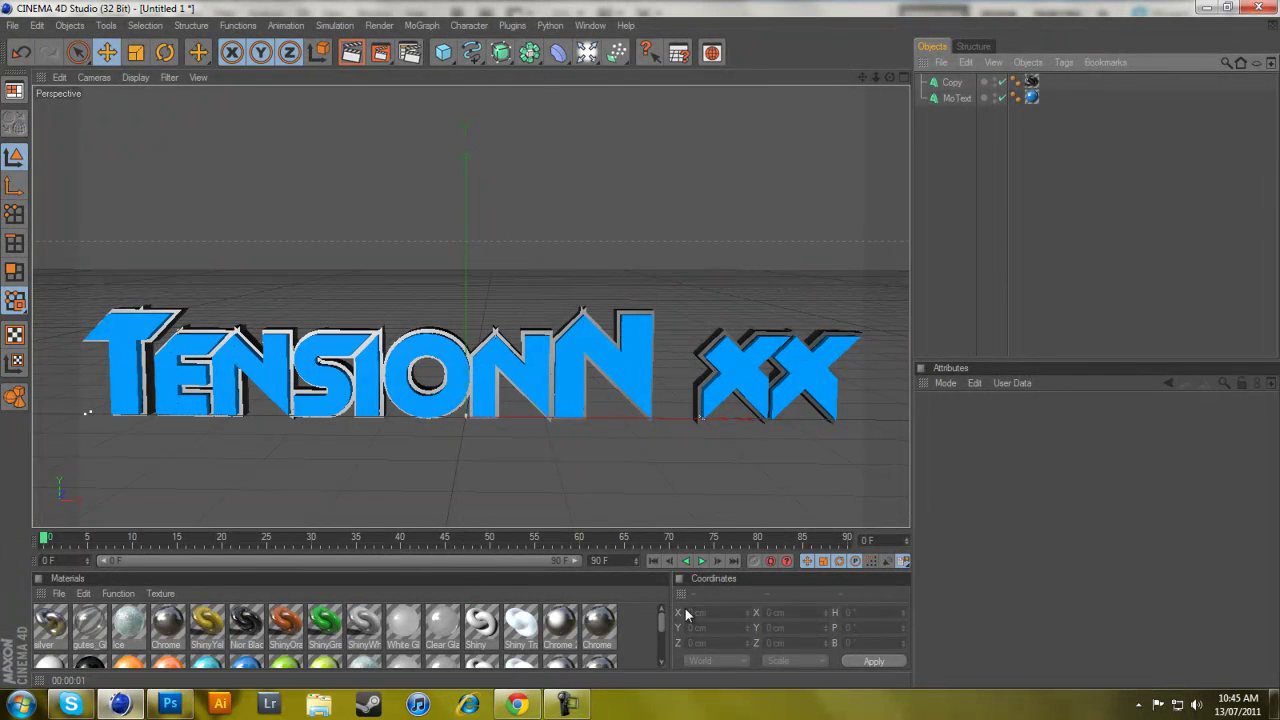
{"action": "left_click", "coordinate": [170, 705]}
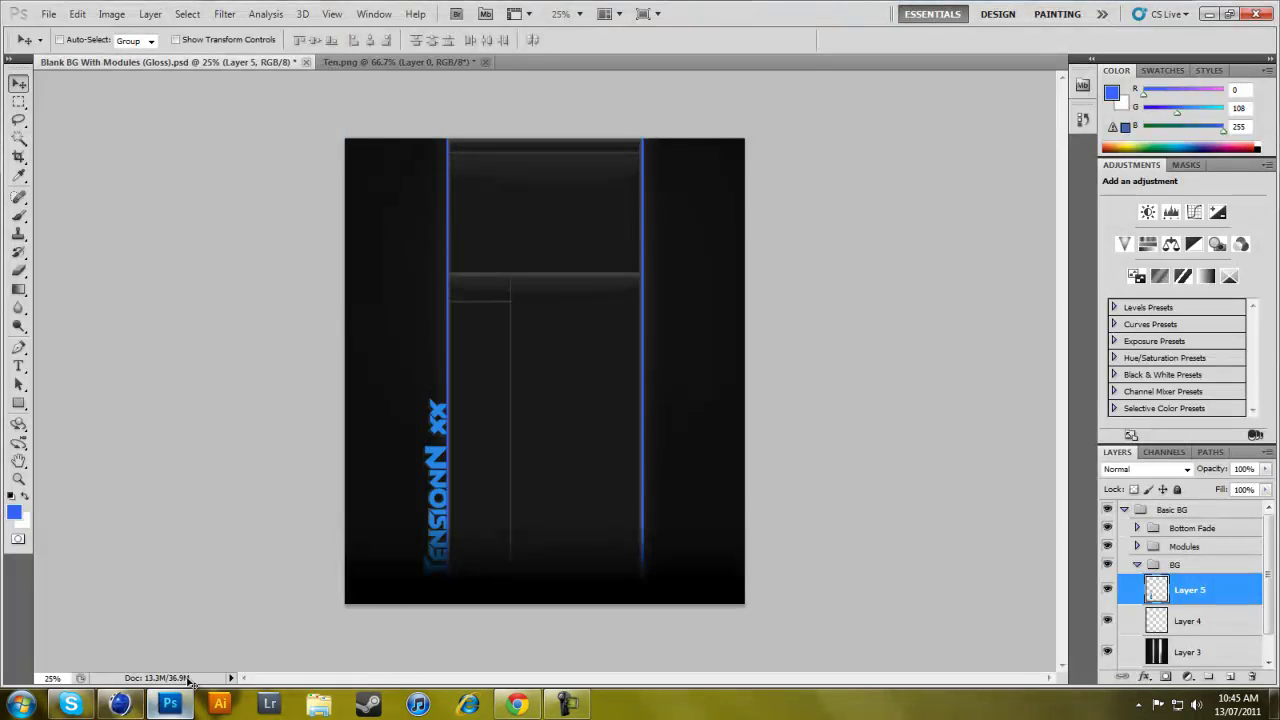